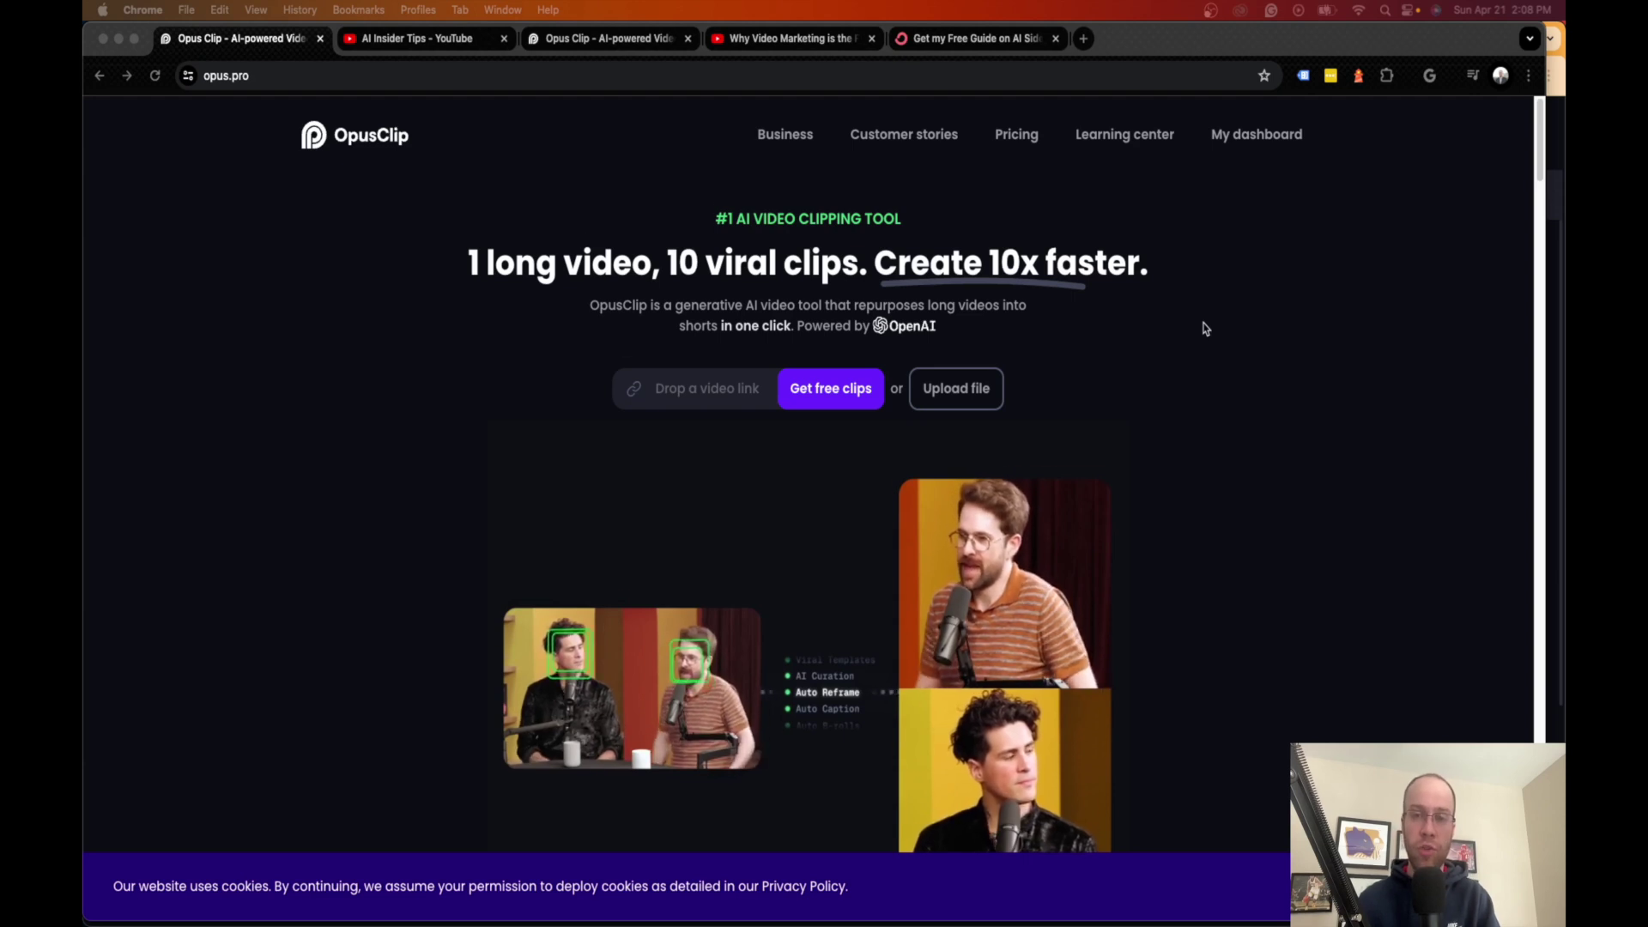
Step: Scroll the OpusClip homepage, then switch to the AI Insider Tips YouTube channel tab
{"action": "scroll", "coordinate": [1204, 328], "scroll_direction": "down", "scroll_amount": 1}
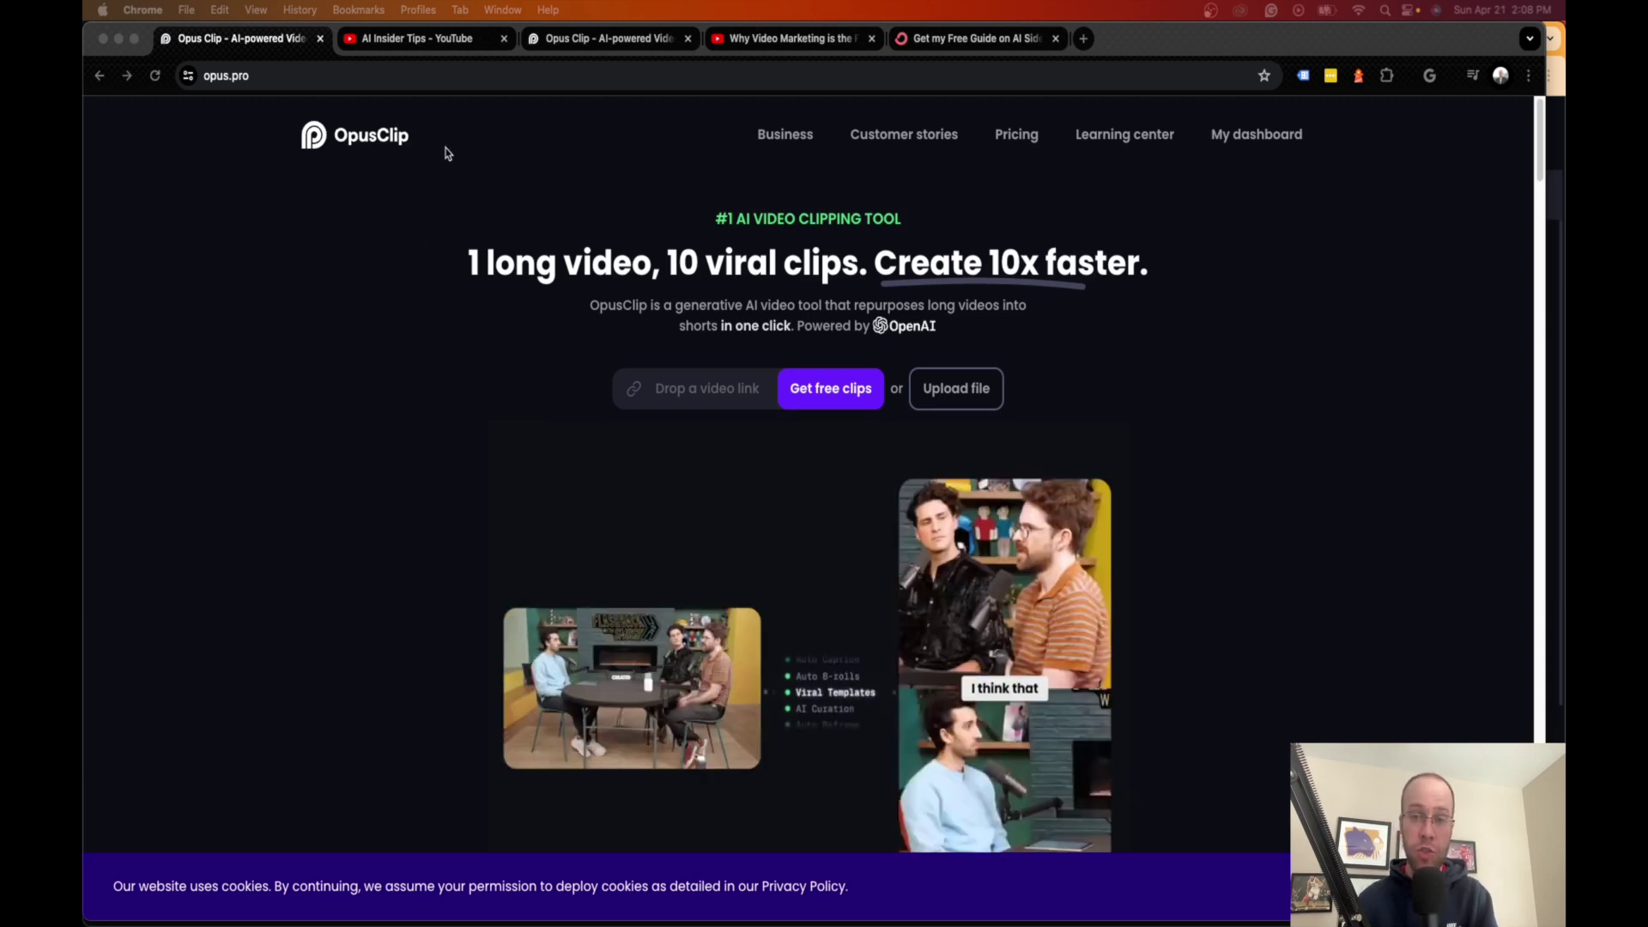
{"action": "left_click", "coordinate": [418, 40]}
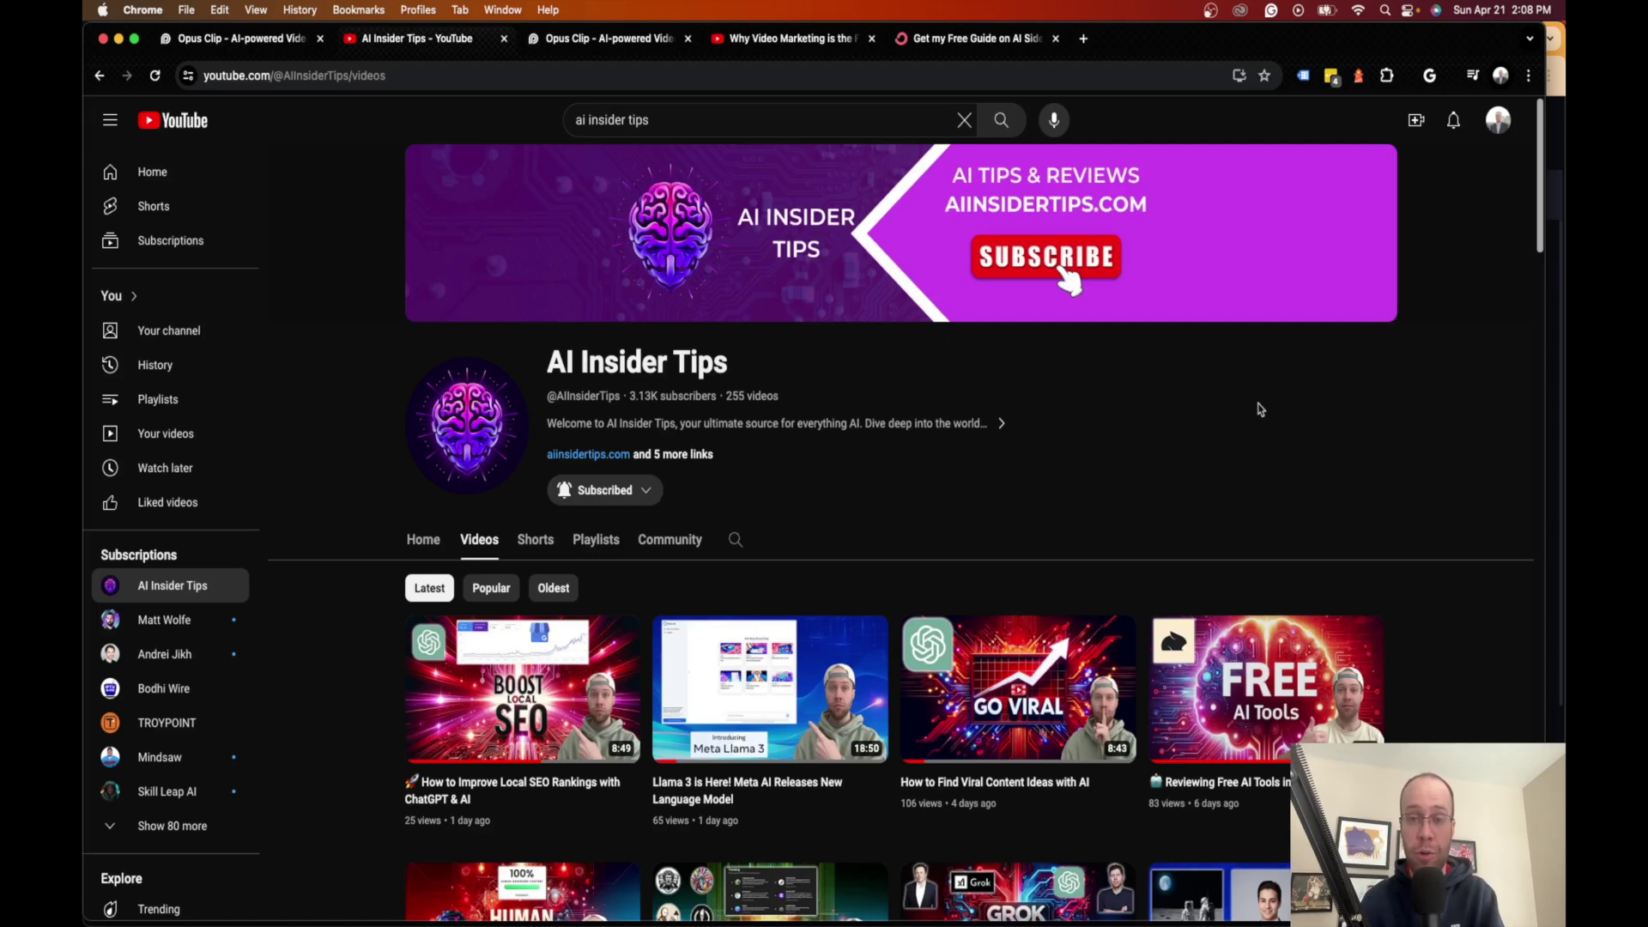
Step: Browse the channel's Videos grid, then return to the OpusClip homepage tab
{"action": "scroll", "coordinate": [1151, 549], "scroll_direction": "down", "scroll_amount": 3}
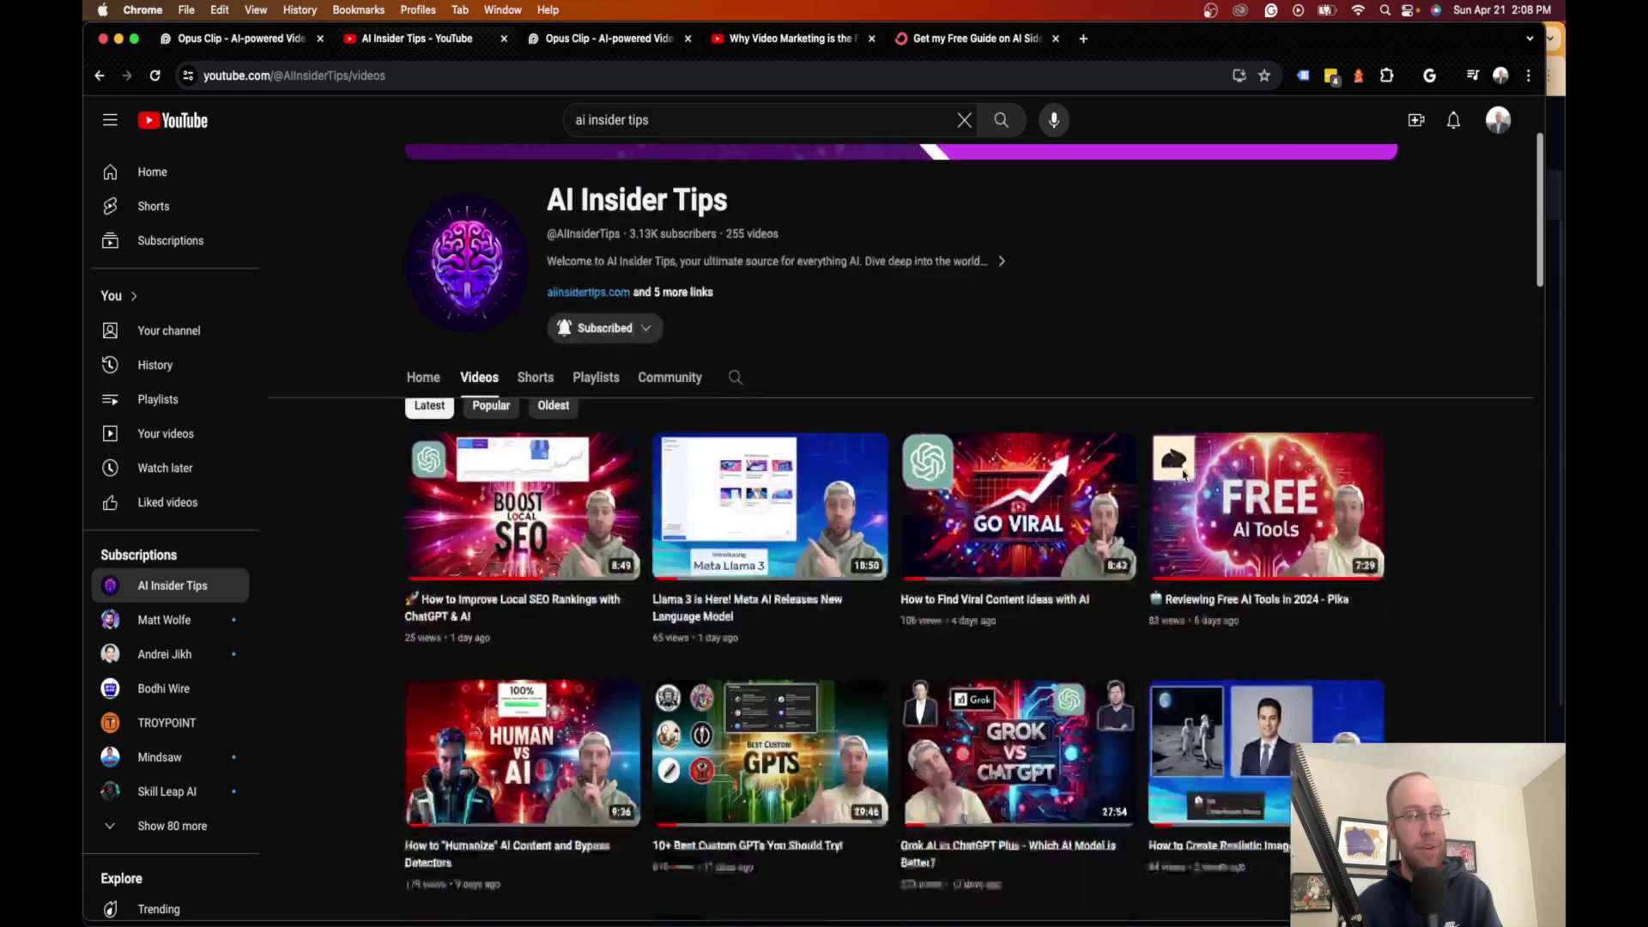
{"action": "scroll", "coordinate": [1183, 476], "scroll_direction": "down", "scroll_amount": 13}
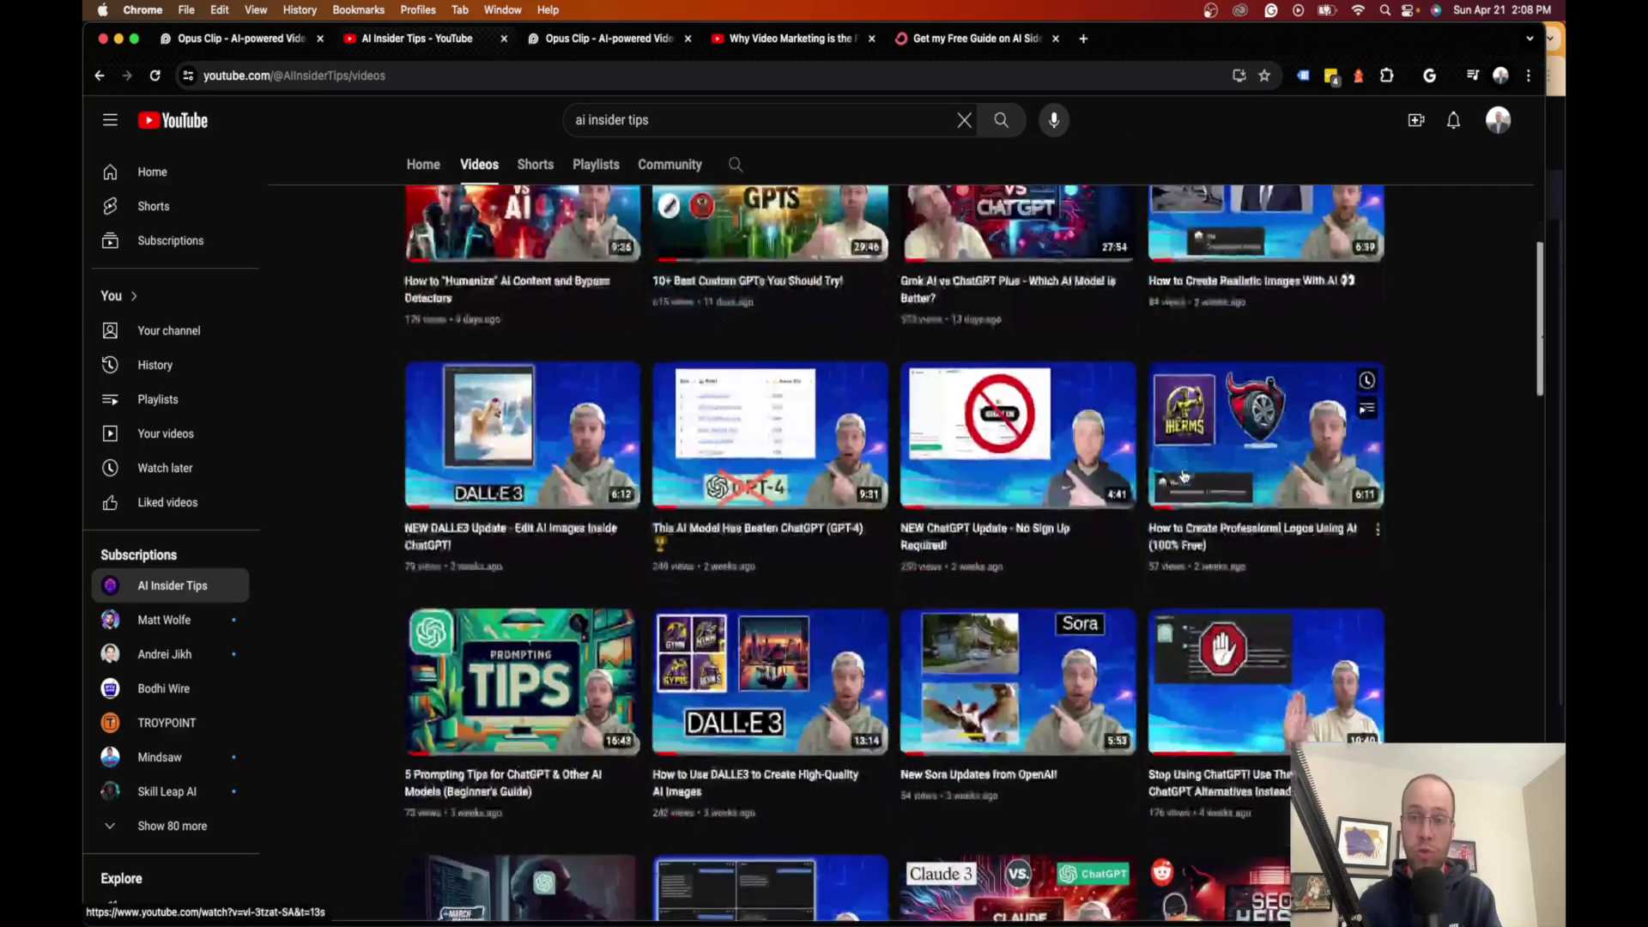
{"action": "scroll", "coordinate": [1183, 476], "scroll_direction": "down", "scroll_amount": 10}
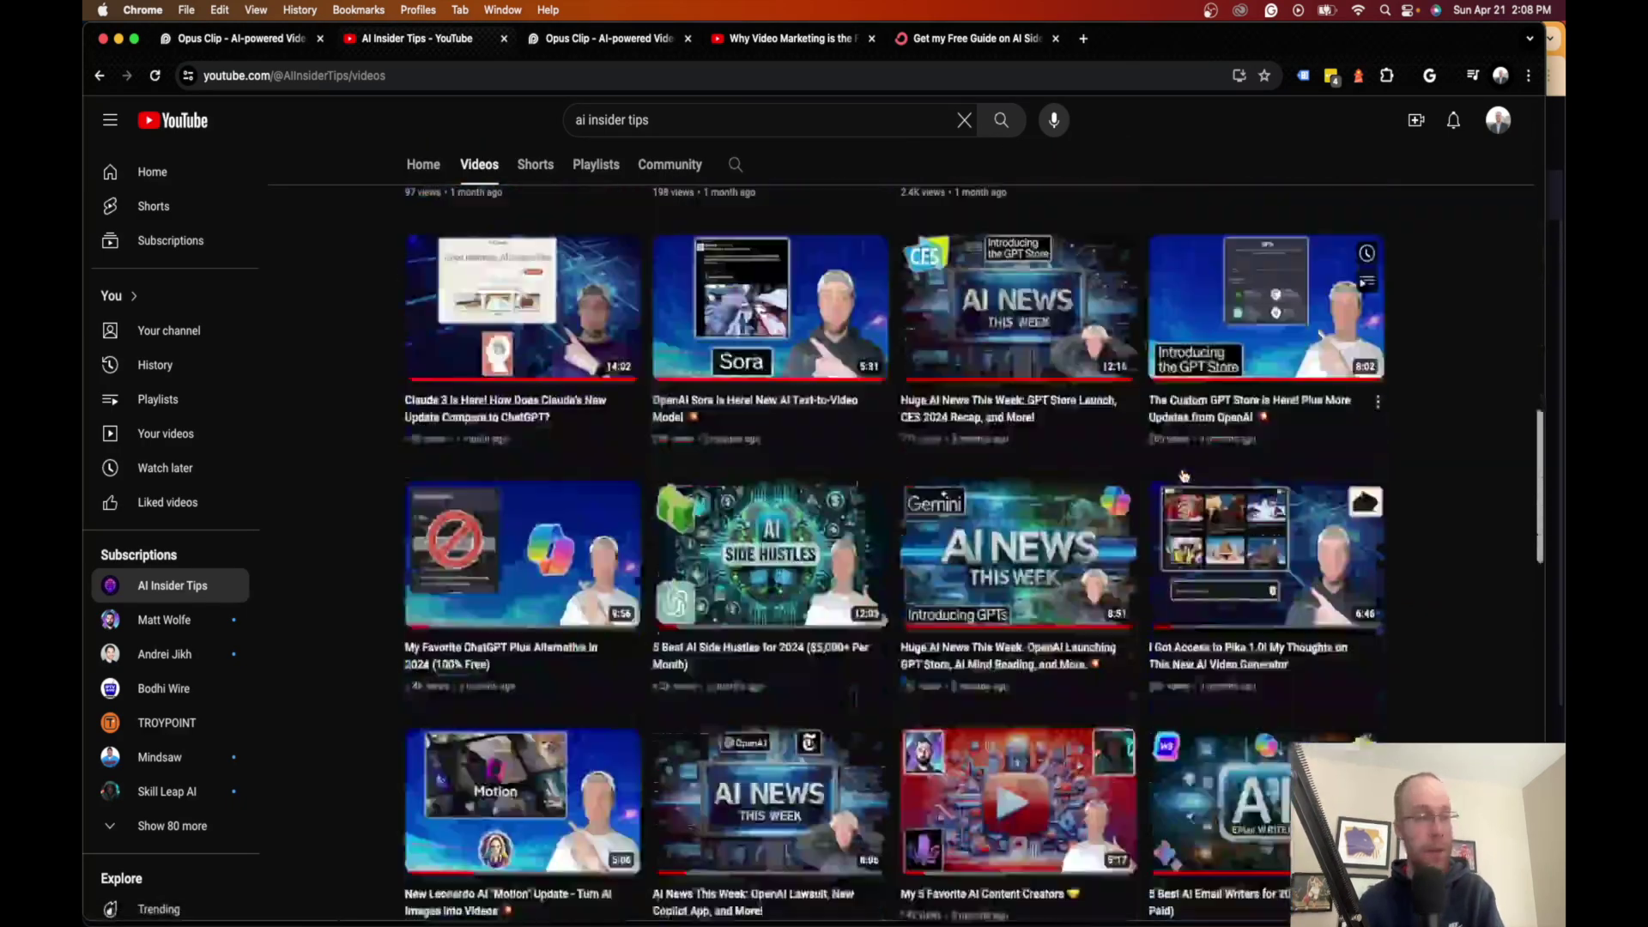
{"action": "scroll", "coordinate": [1182, 475], "scroll_direction": "down", "scroll_amount": 4}
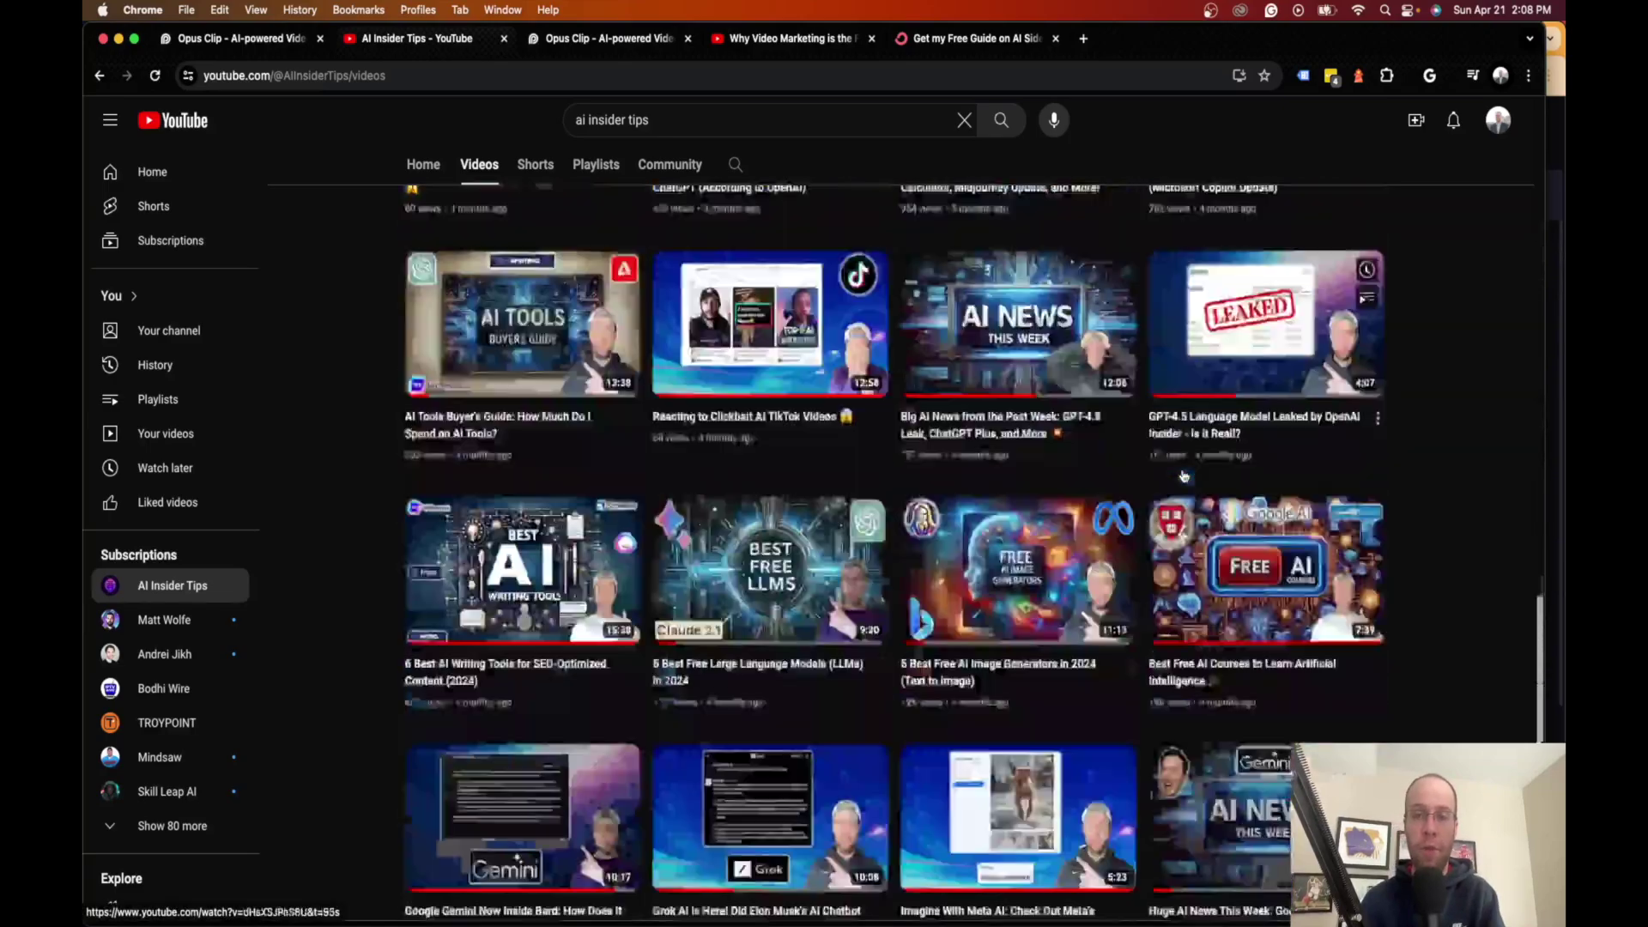
{"action": "scroll", "coordinate": [1219, 515], "scroll_direction": "up", "scroll_amount": 20}
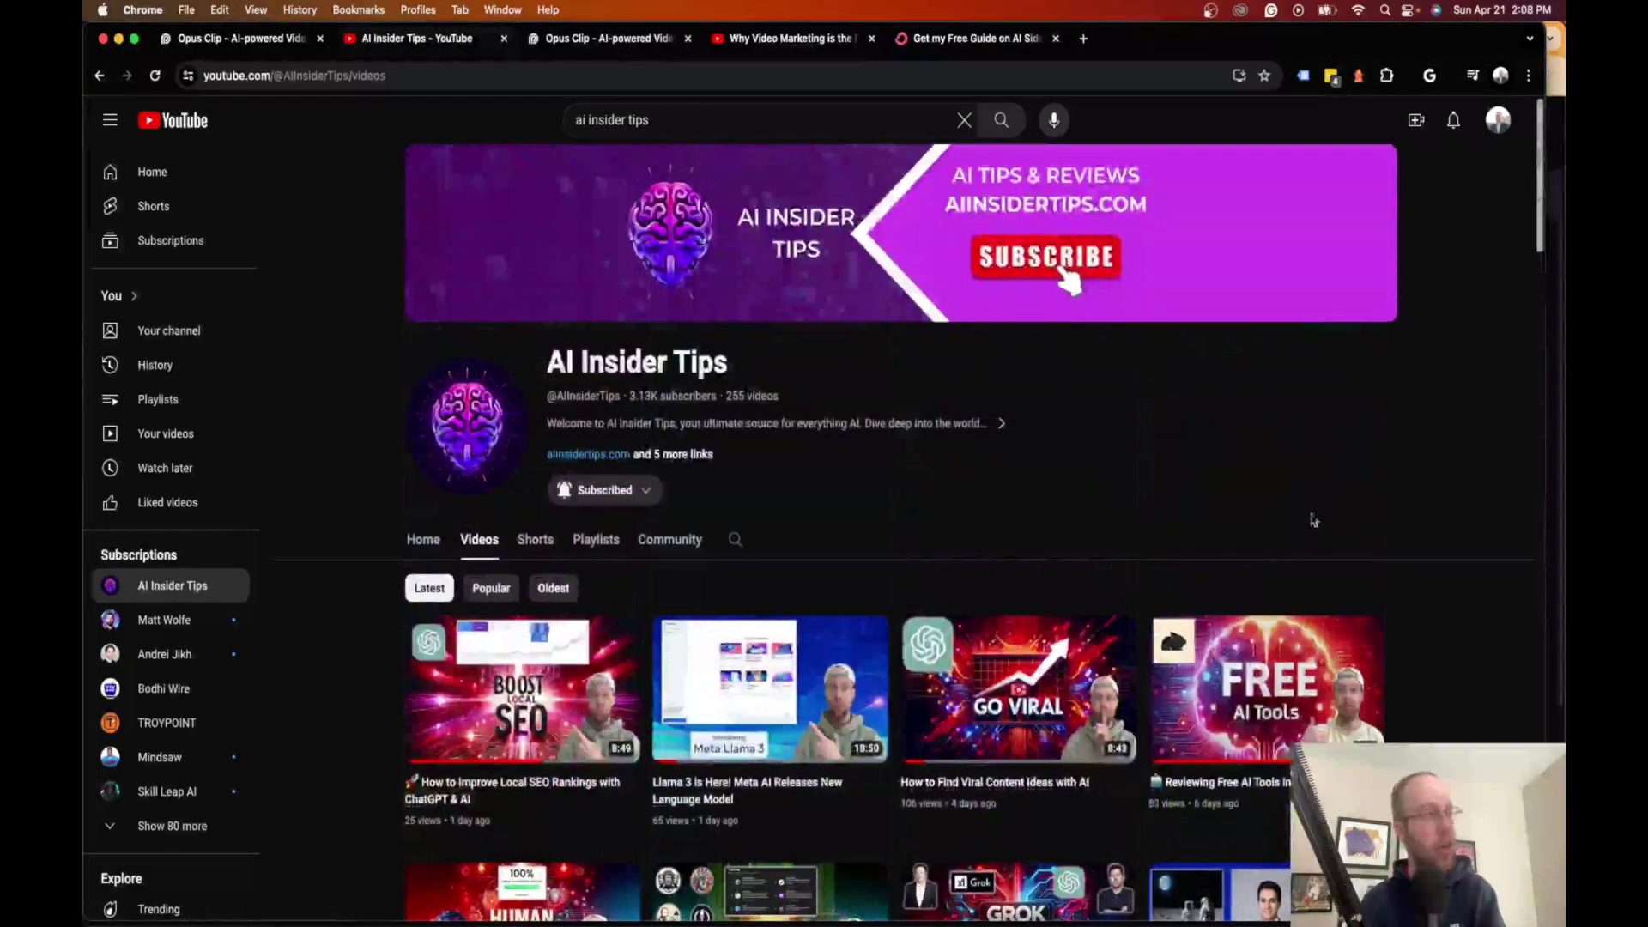
{"action": "left_click", "coordinate": [250, 45]}
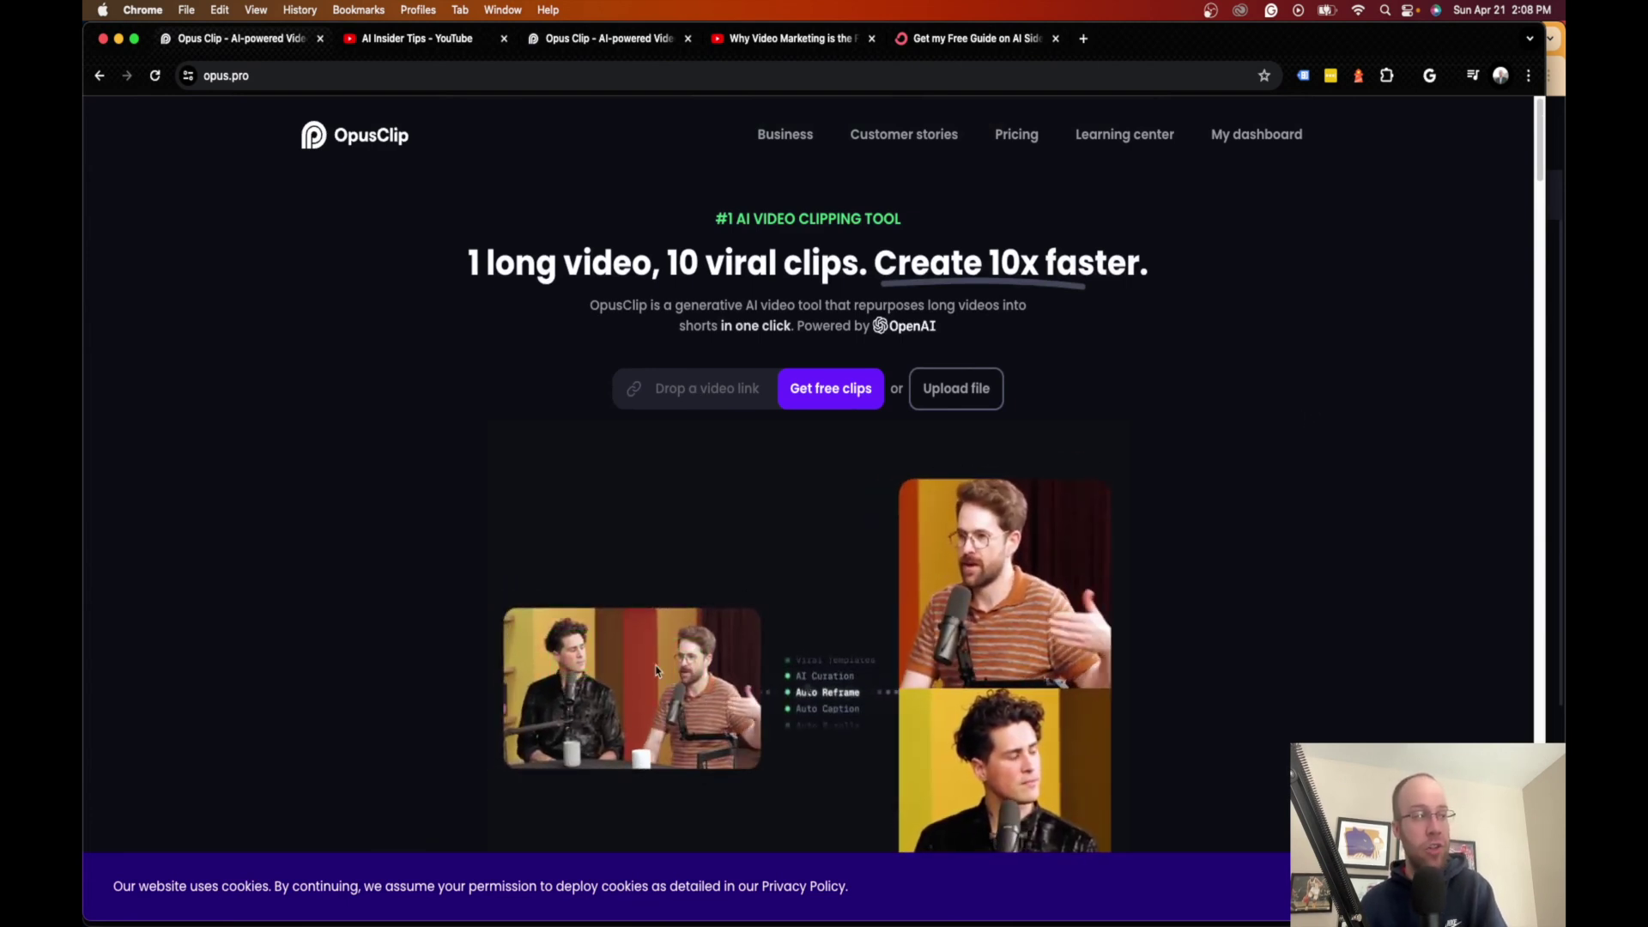
{"action": "scroll", "coordinate": [1078, 397], "scroll_direction": "down", "scroll_amount": 3}
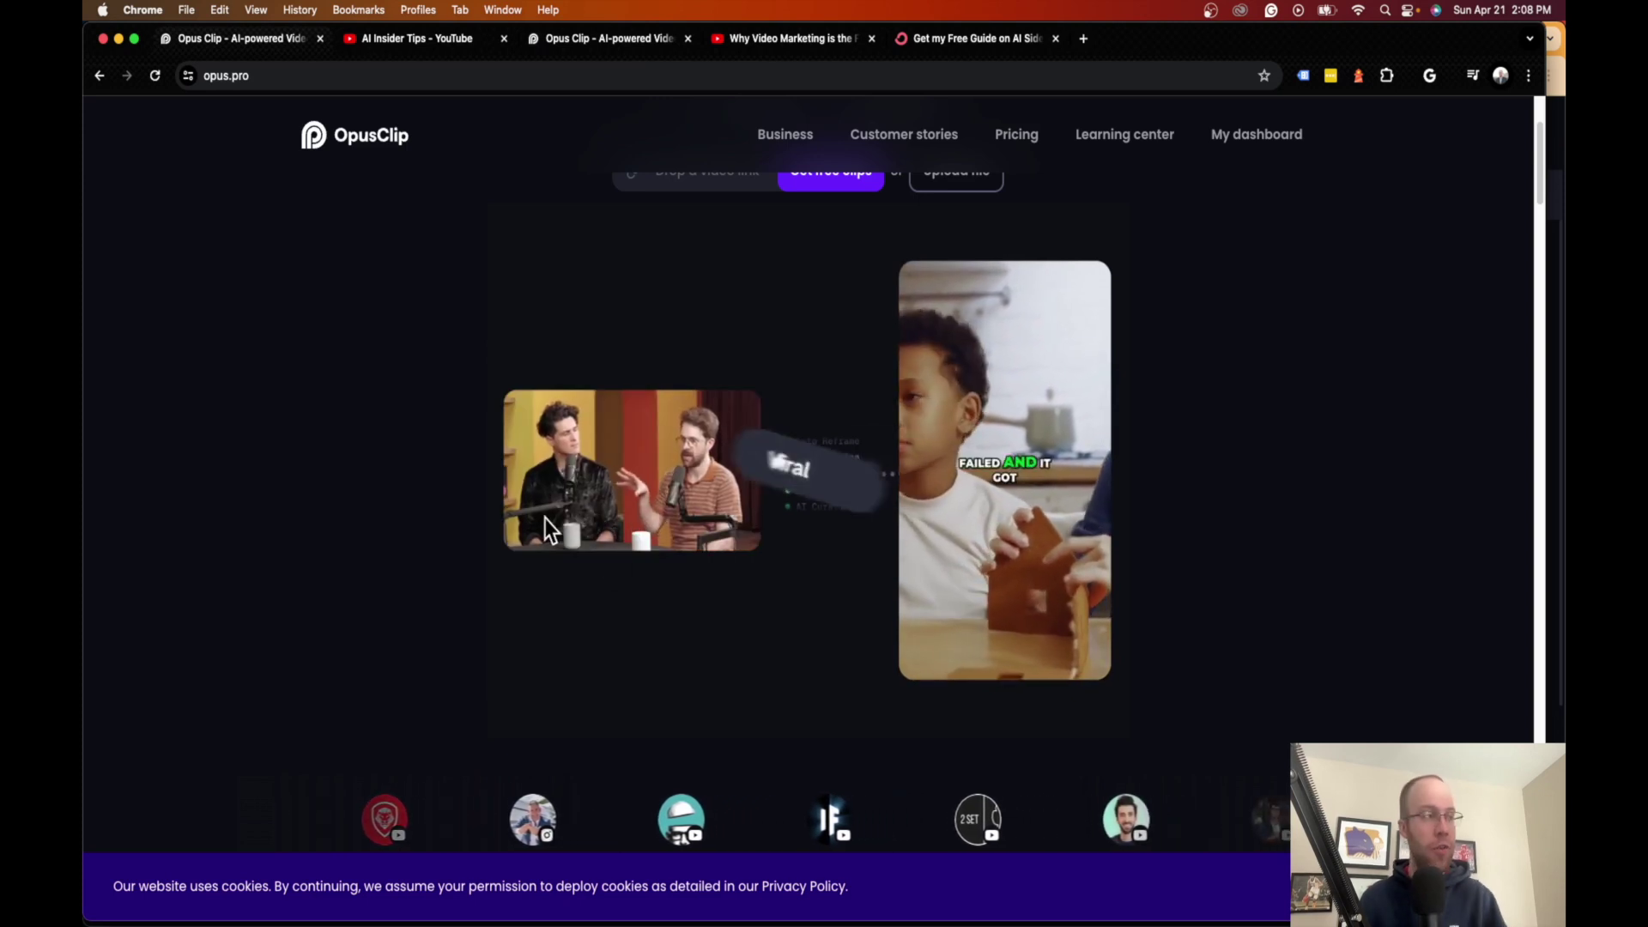
{"action": "scroll", "coordinate": [704, 446], "scroll_direction": "up", "scroll_amount": 1}
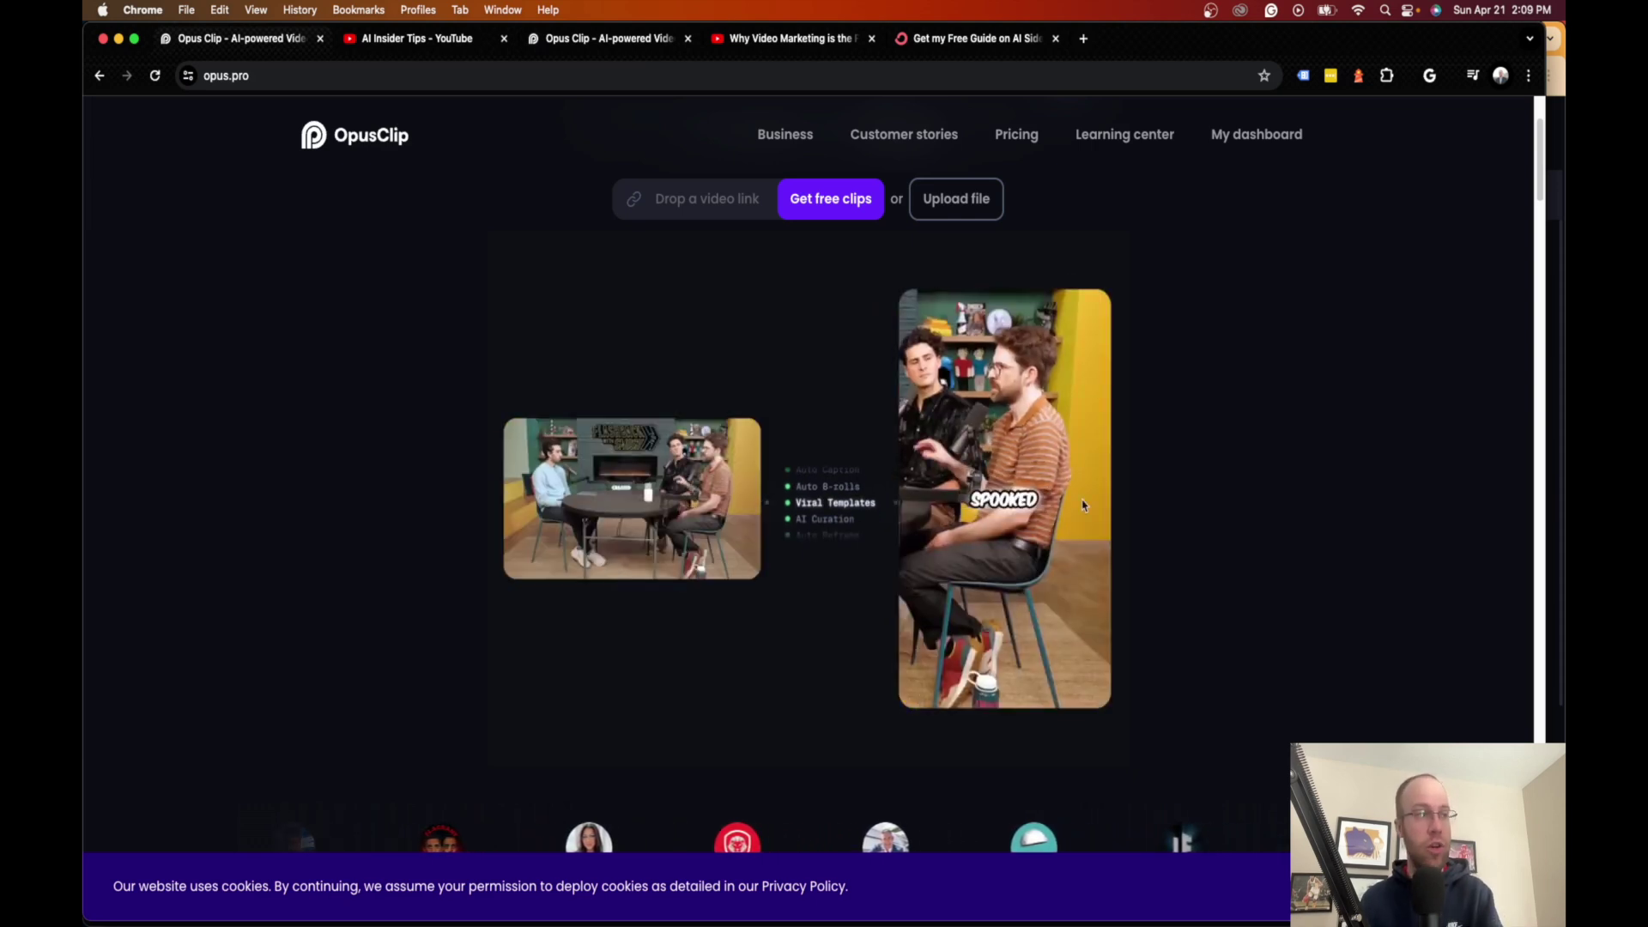
{"action": "scroll", "coordinate": [1061, 488], "scroll_direction": "down", "scroll_amount": 6}
{"action": "scroll", "coordinate": [1047, 406], "scroll_direction": "up", "scroll_amount": 1}
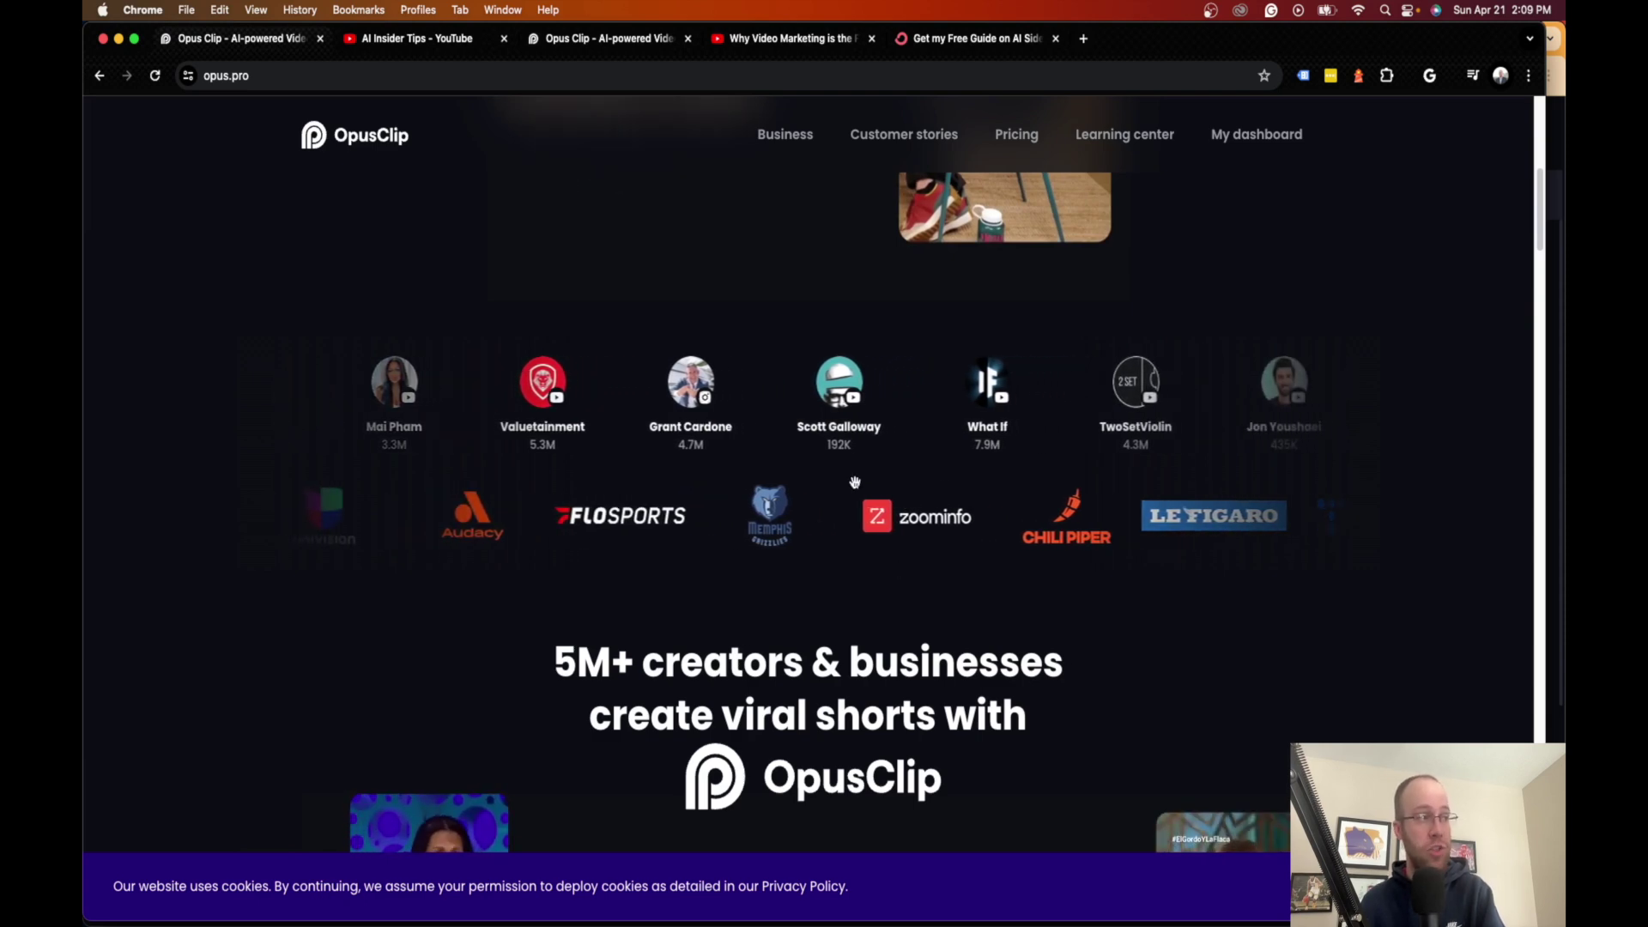
{"action": "scroll", "coordinate": [853, 480], "scroll_direction": "down", "scroll_amount": 6}
{"action": "scroll", "coordinate": [893, 596], "scroll_direction": "down", "scroll_amount": 3}
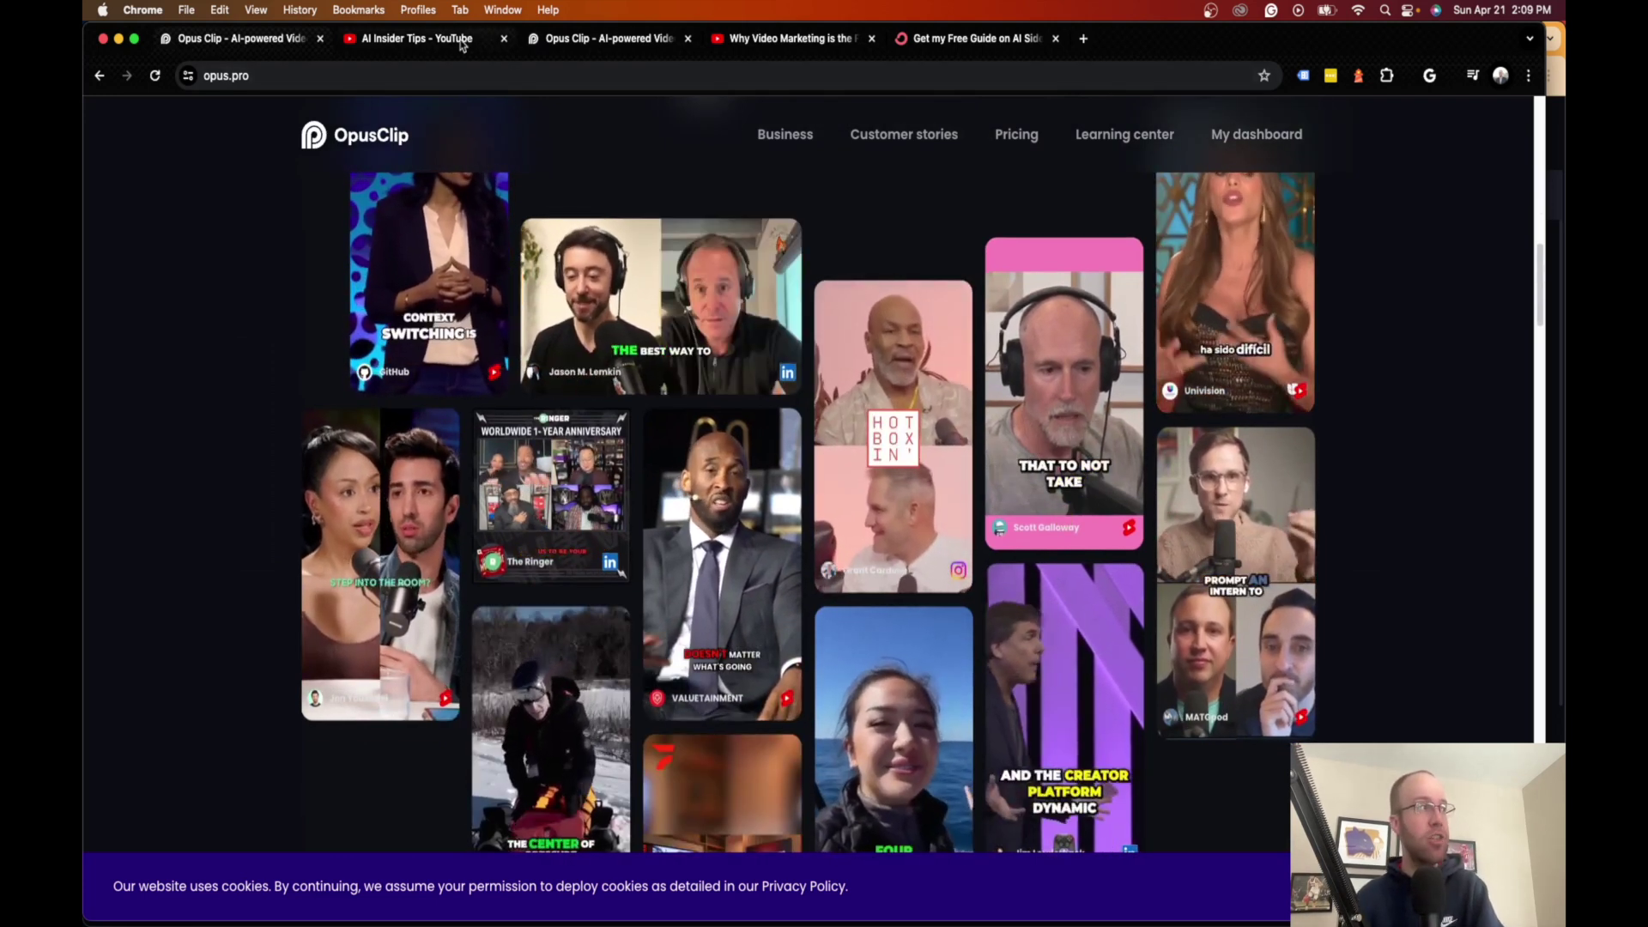
{"action": "left_click", "coordinate": [412, 38]}
Step: Browse the channel's Shorts grid of captioned vertical clips, then return to OpusClip
{"action": "left_click", "coordinate": [535, 539]}
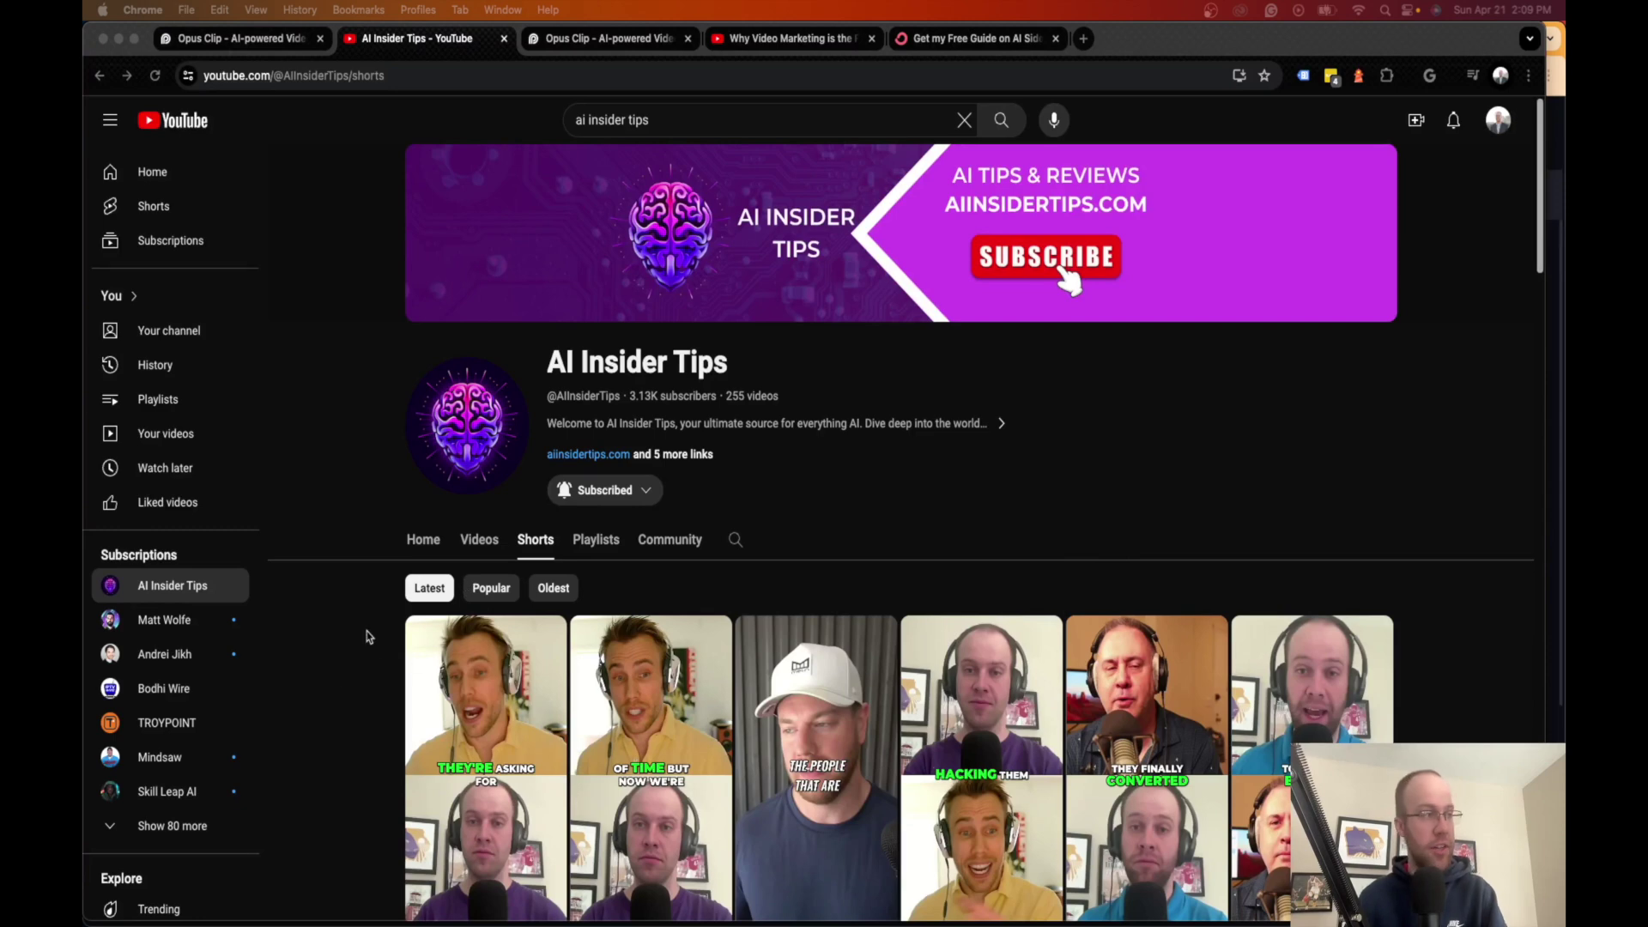
{"action": "scroll", "coordinate": [933, 433], "scroll_direction": "down", "scroll_amount": 5}
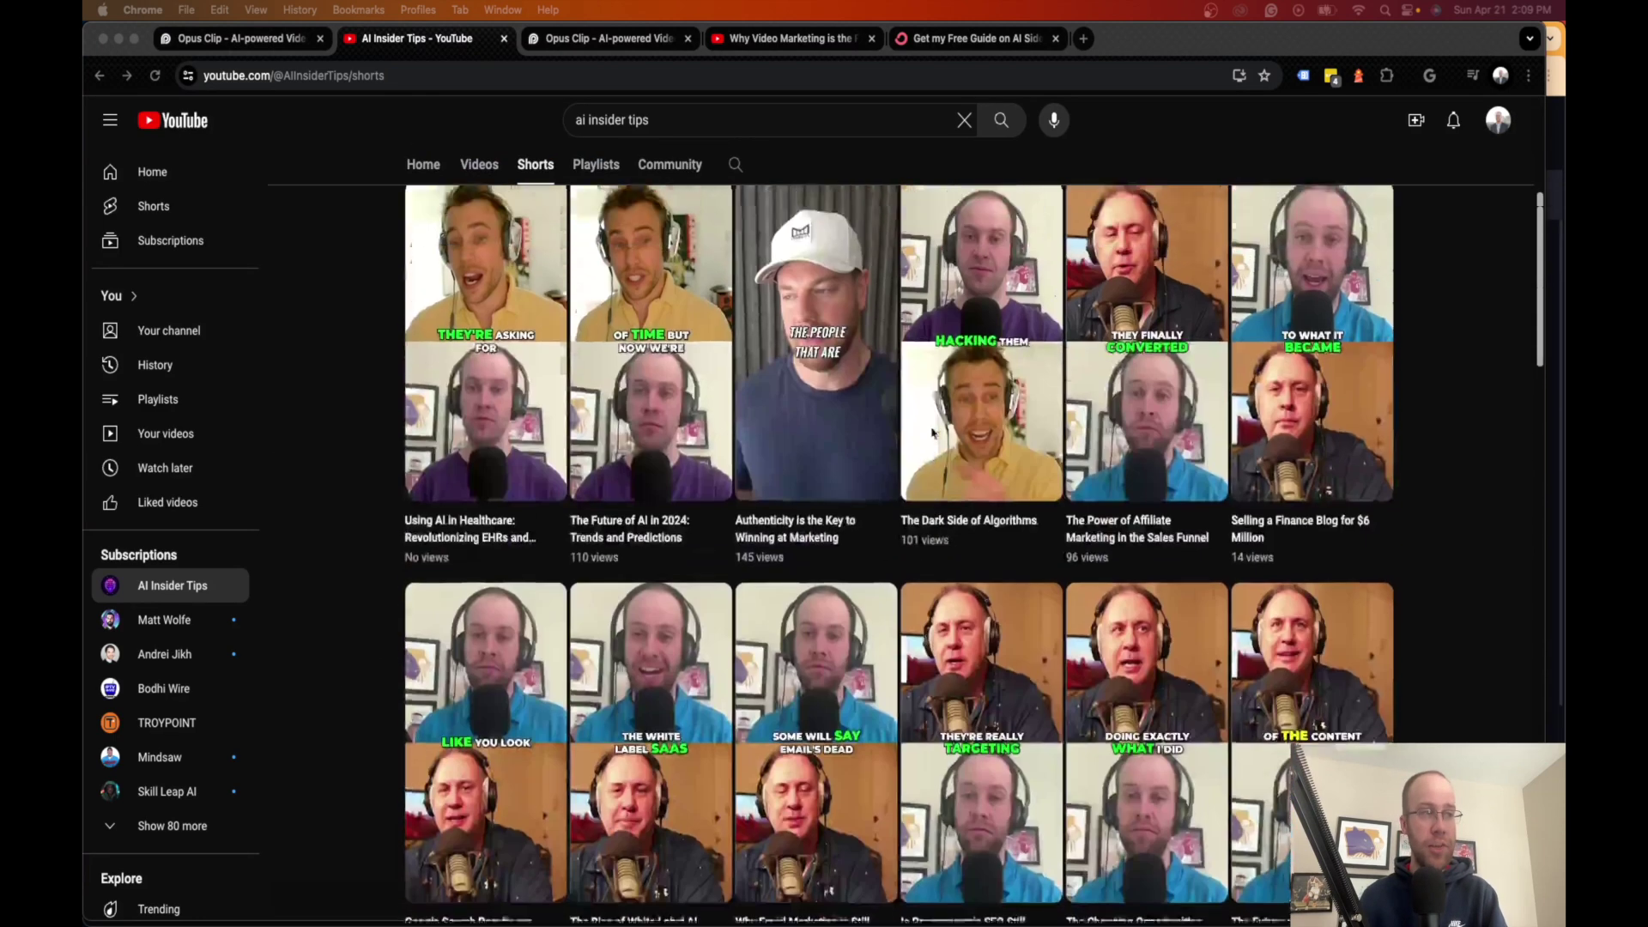
{"action": "scroll", "coordinate": [932, 433], "scroll_direction": "up", "scroll_amount": 1}
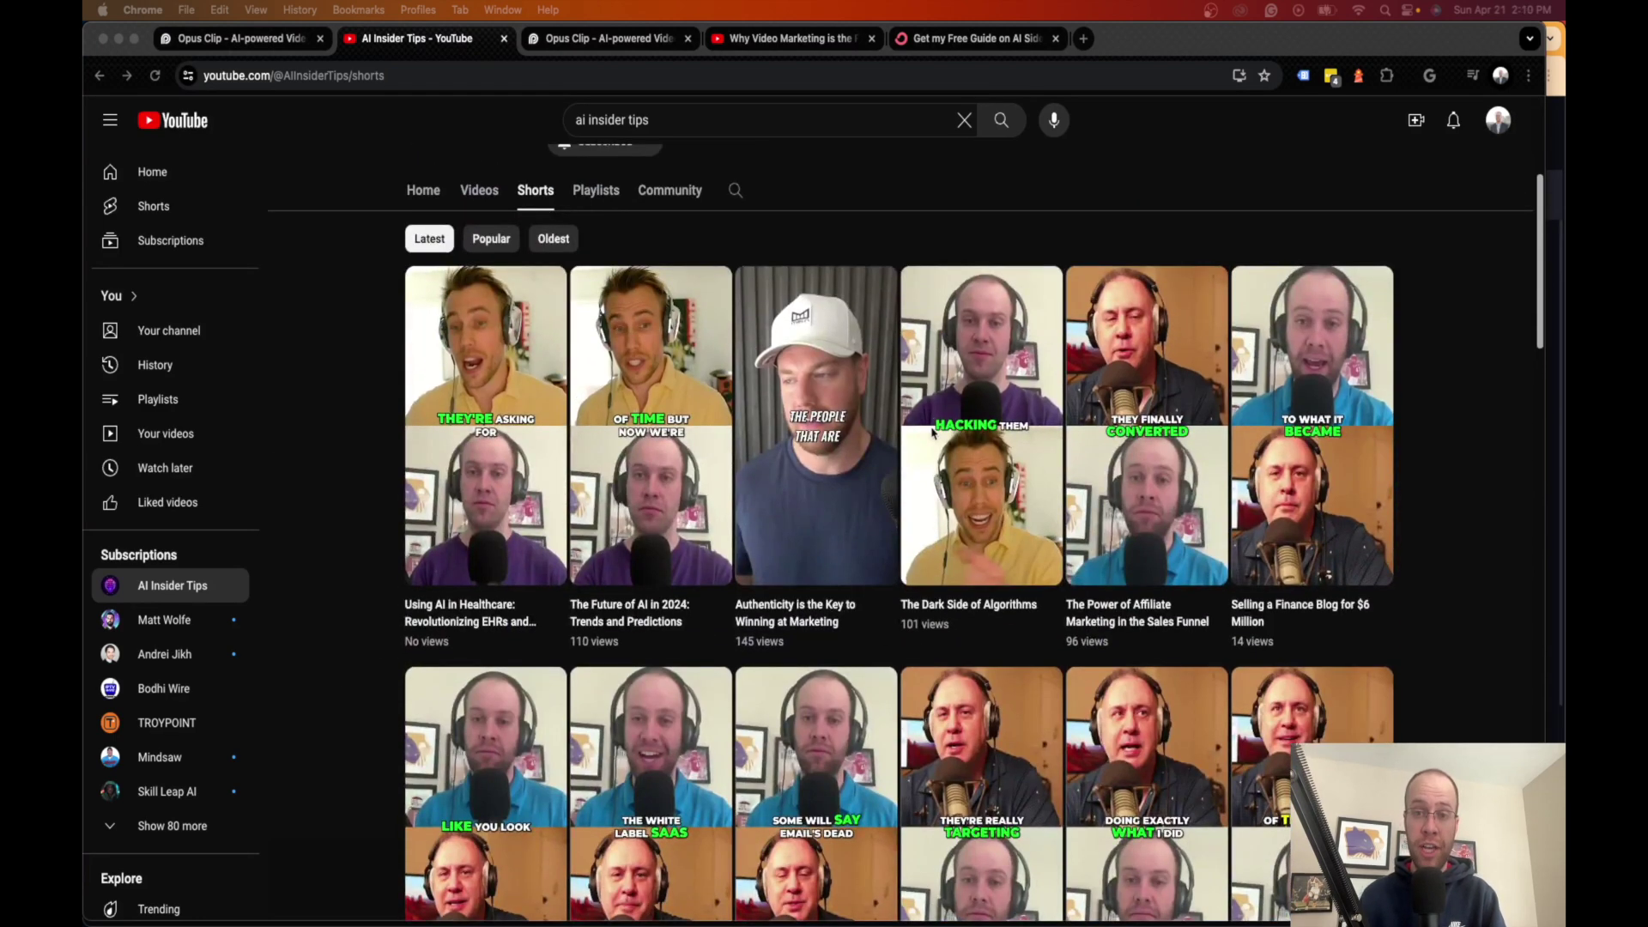
{"action": "scroll", "coordinate": [933, 433], "scroll_direction": "down", "scroll_amount": 7}
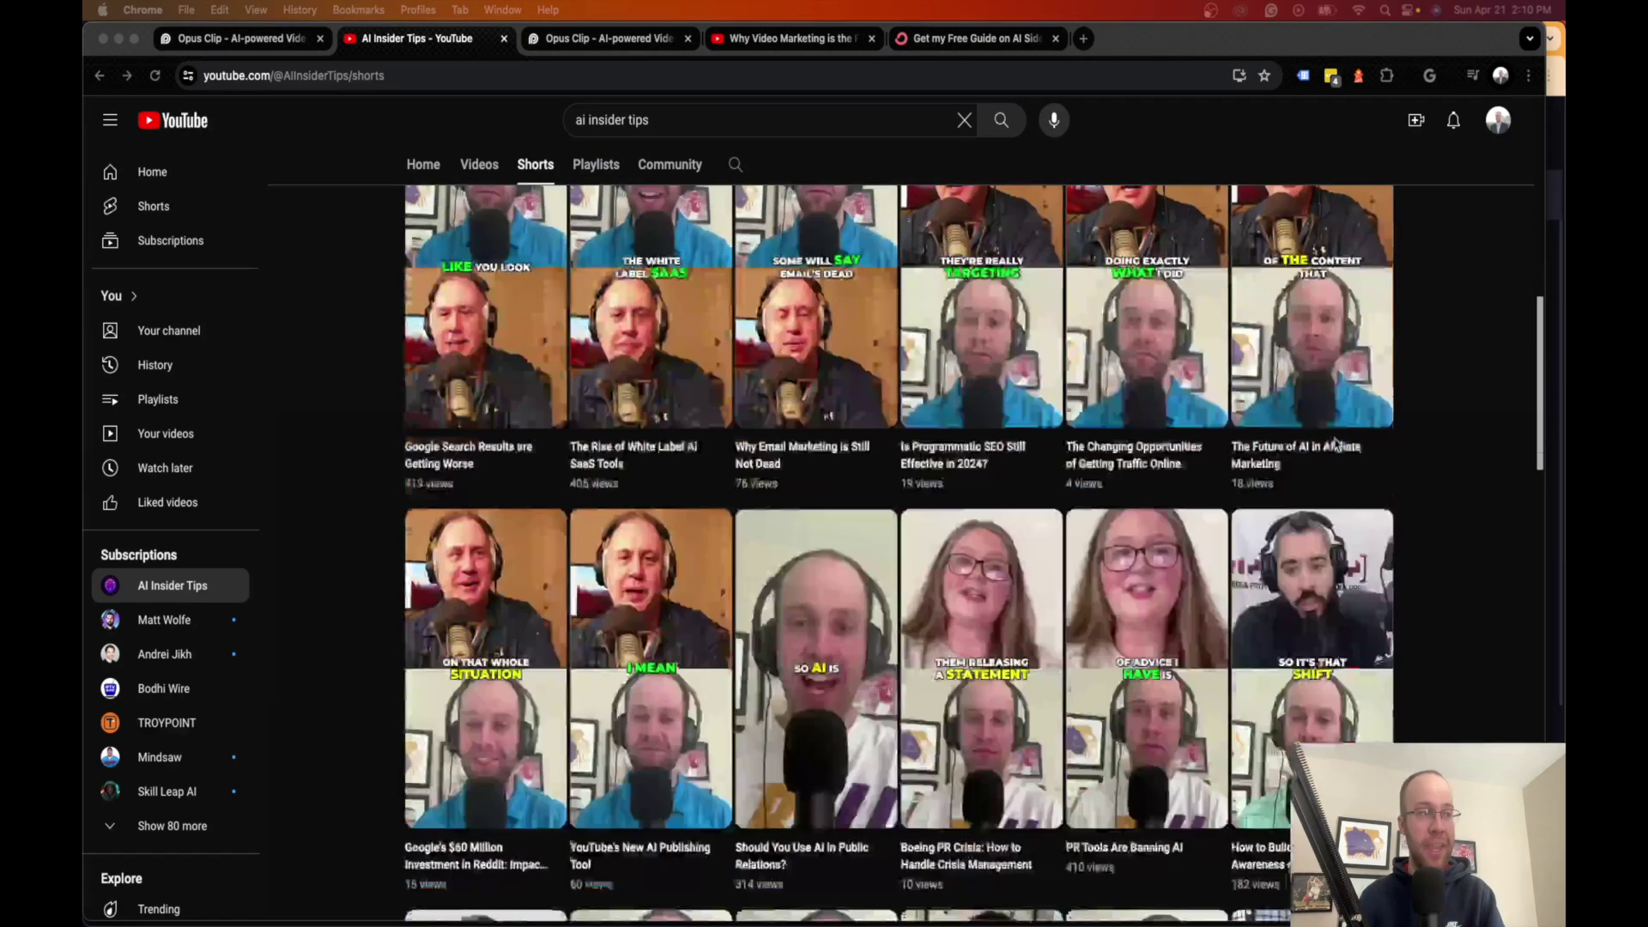
{"action": "scroll", "coordinate": [1336, 444], "scroll_direction": "down", "scroll_amount": 4}
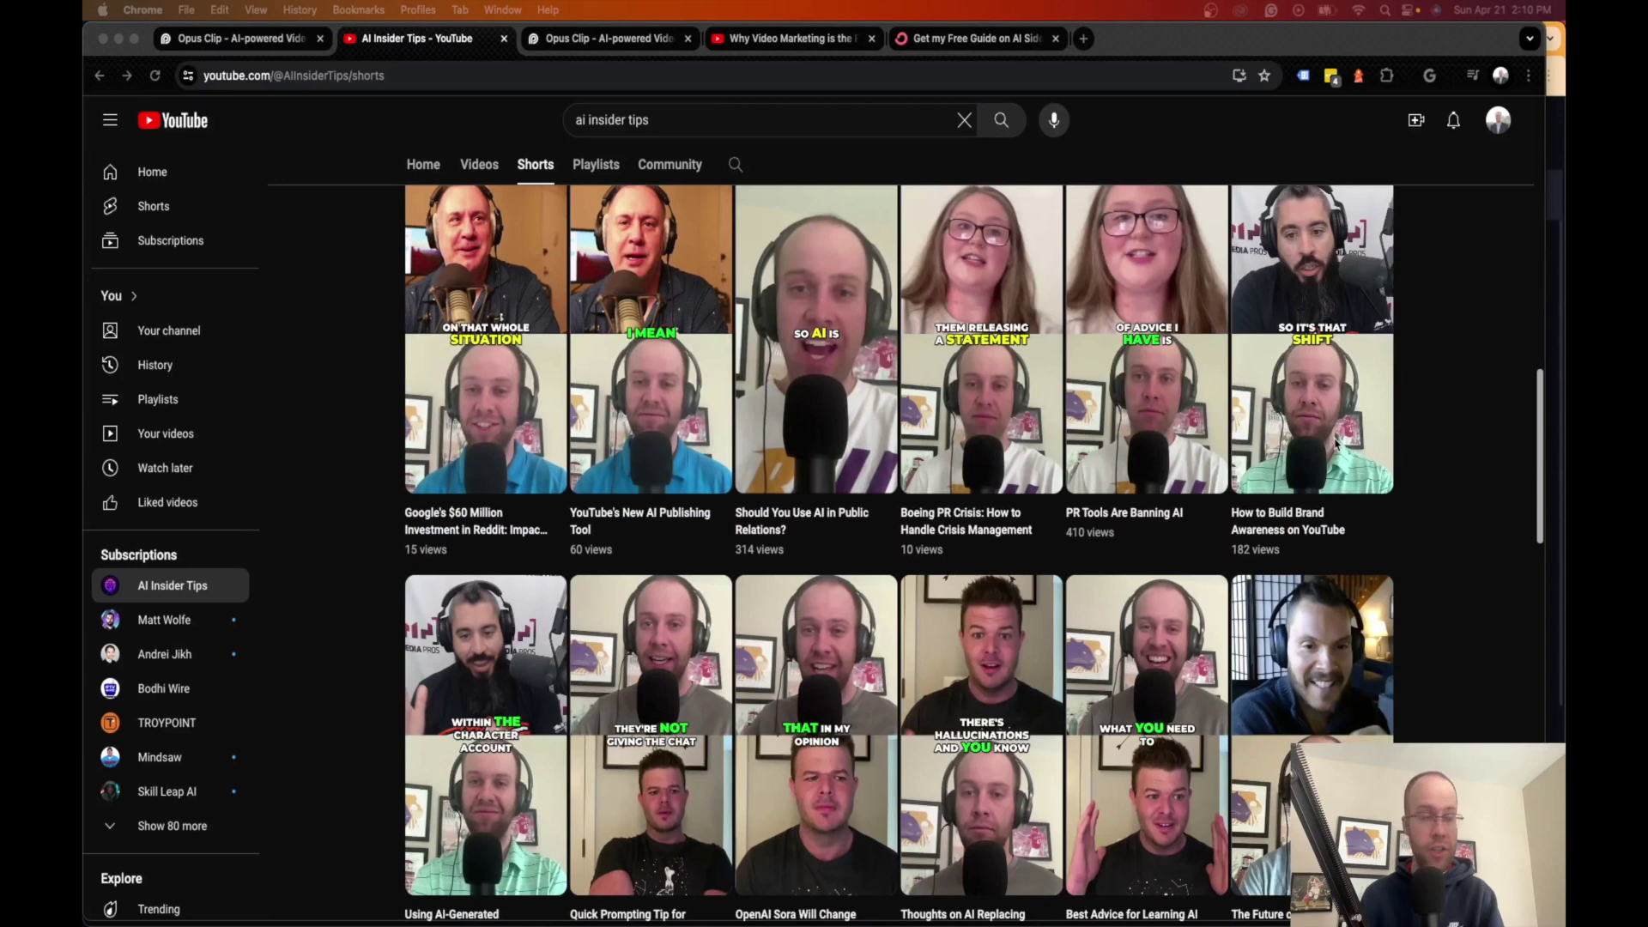
{"action": "scroll", "coordinate": [1336, 443], "scroll_direction": "down", "scroll_amount": 2}
{"action": "scroll", "coordinate": [1126, 496], "scroll_direction": "up", "scroll_amount": 1}
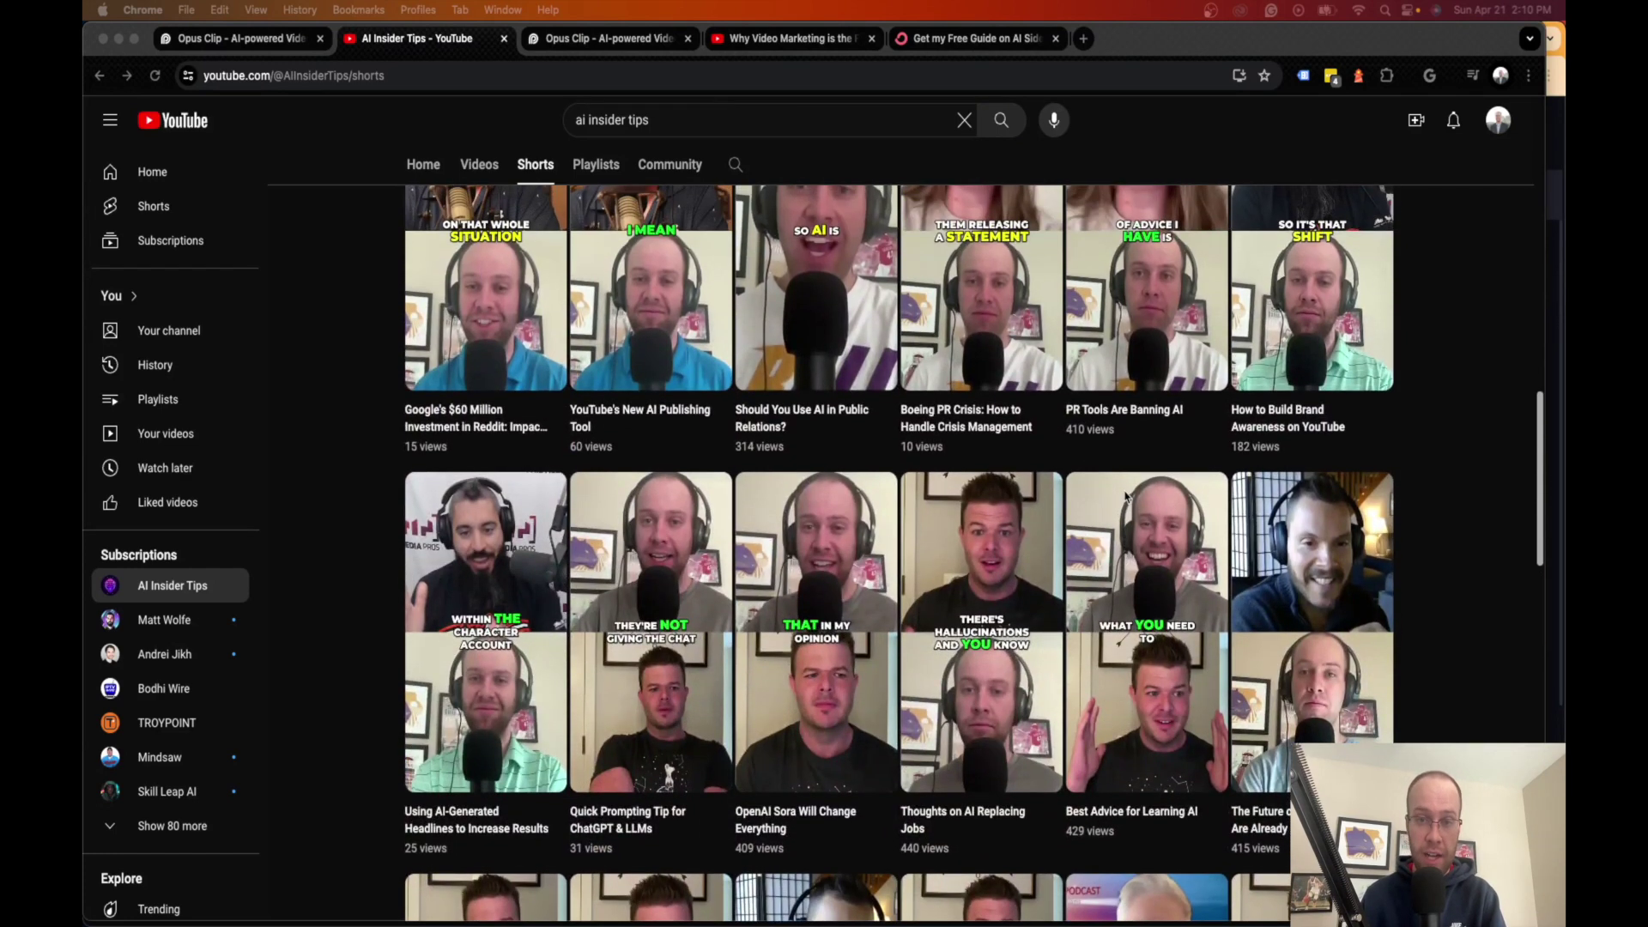
{"action": "scroll", "coordinate": [1126, 496], "scroll_direction": "down", "scroll_amount": 4}
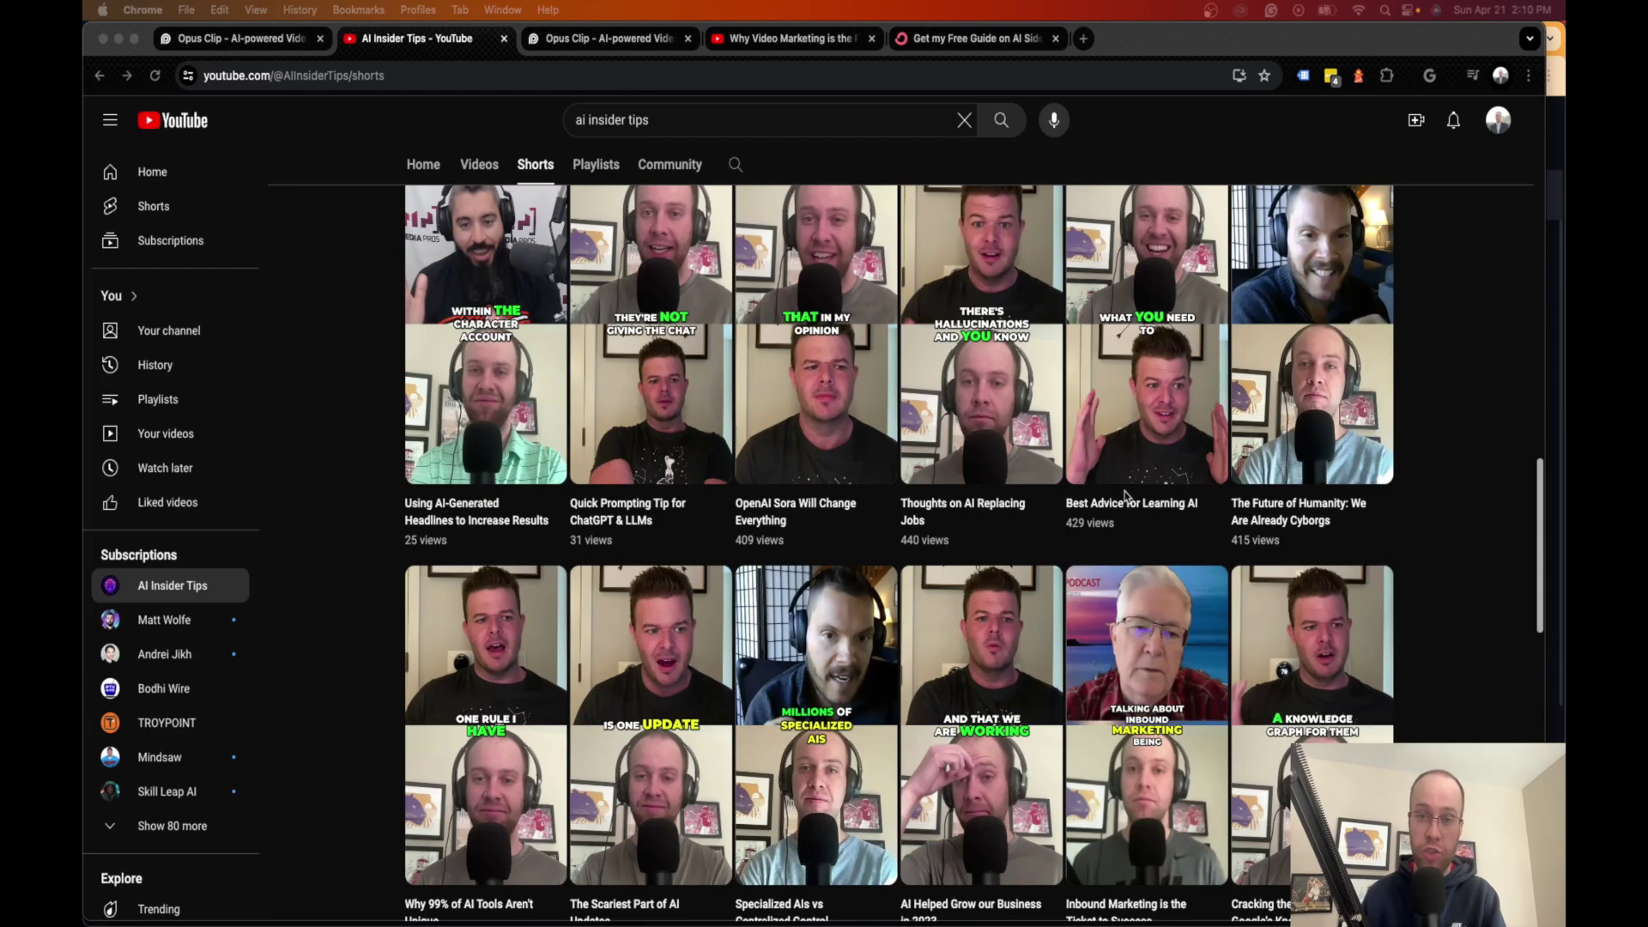
{"action": "scroll", "coordinate": [1086, 581], "scroll_direction": "down", "scroll_amount": 20}
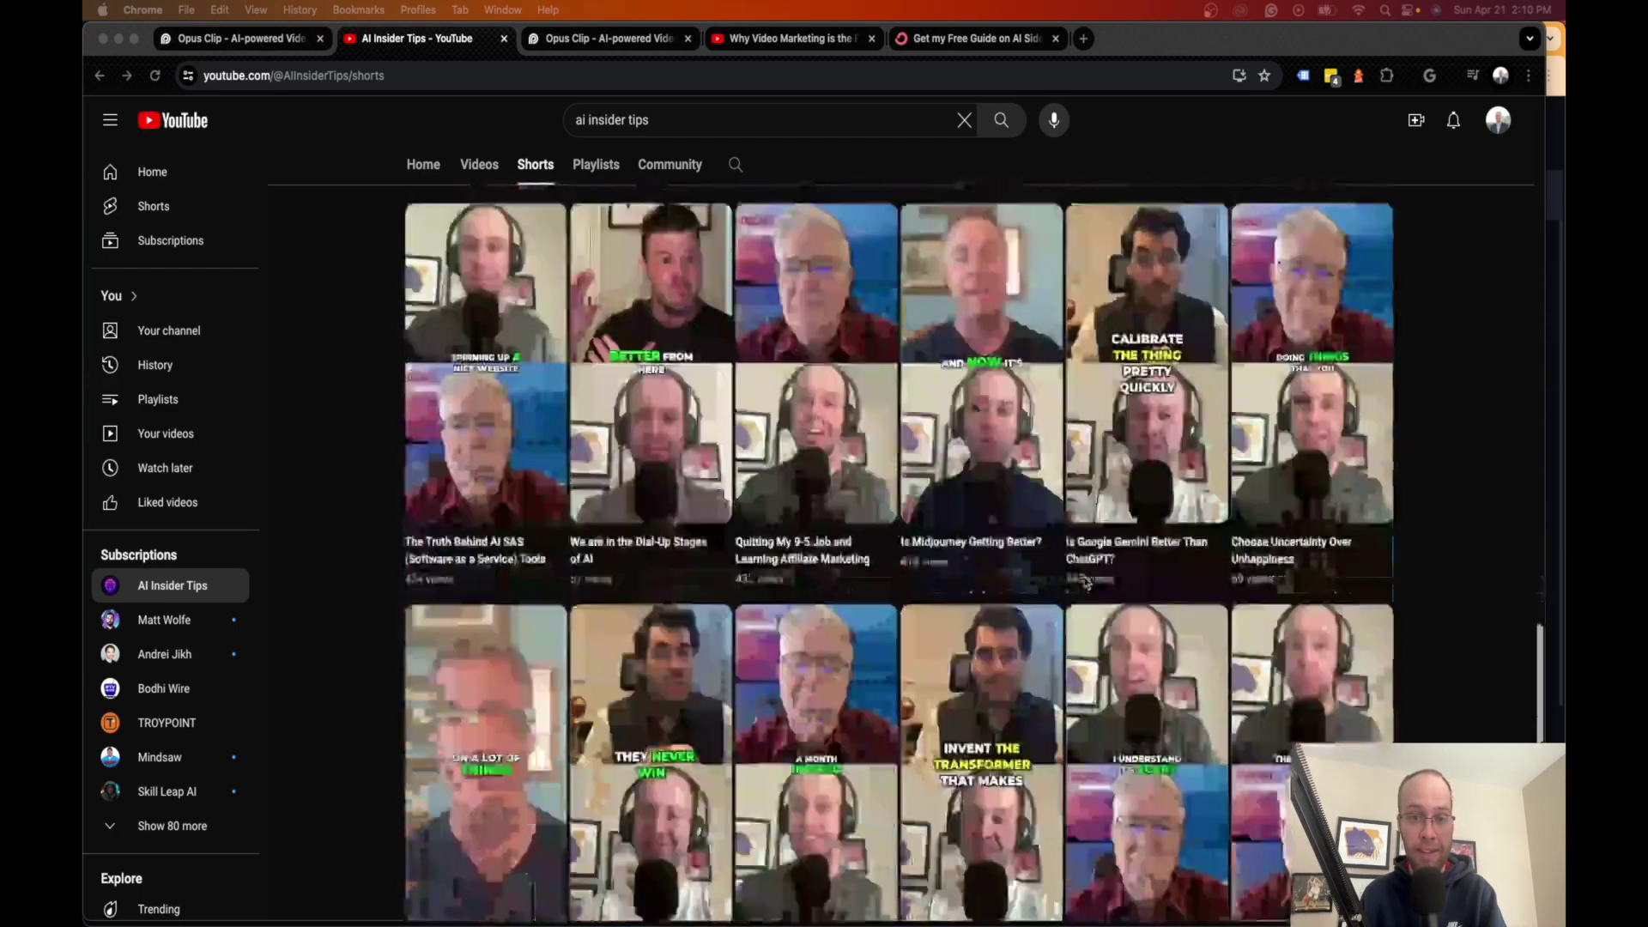
{"action": "scroll", "coordinate": [1092, 581], "scroll_direction": "up", "scroll_amount": 20}
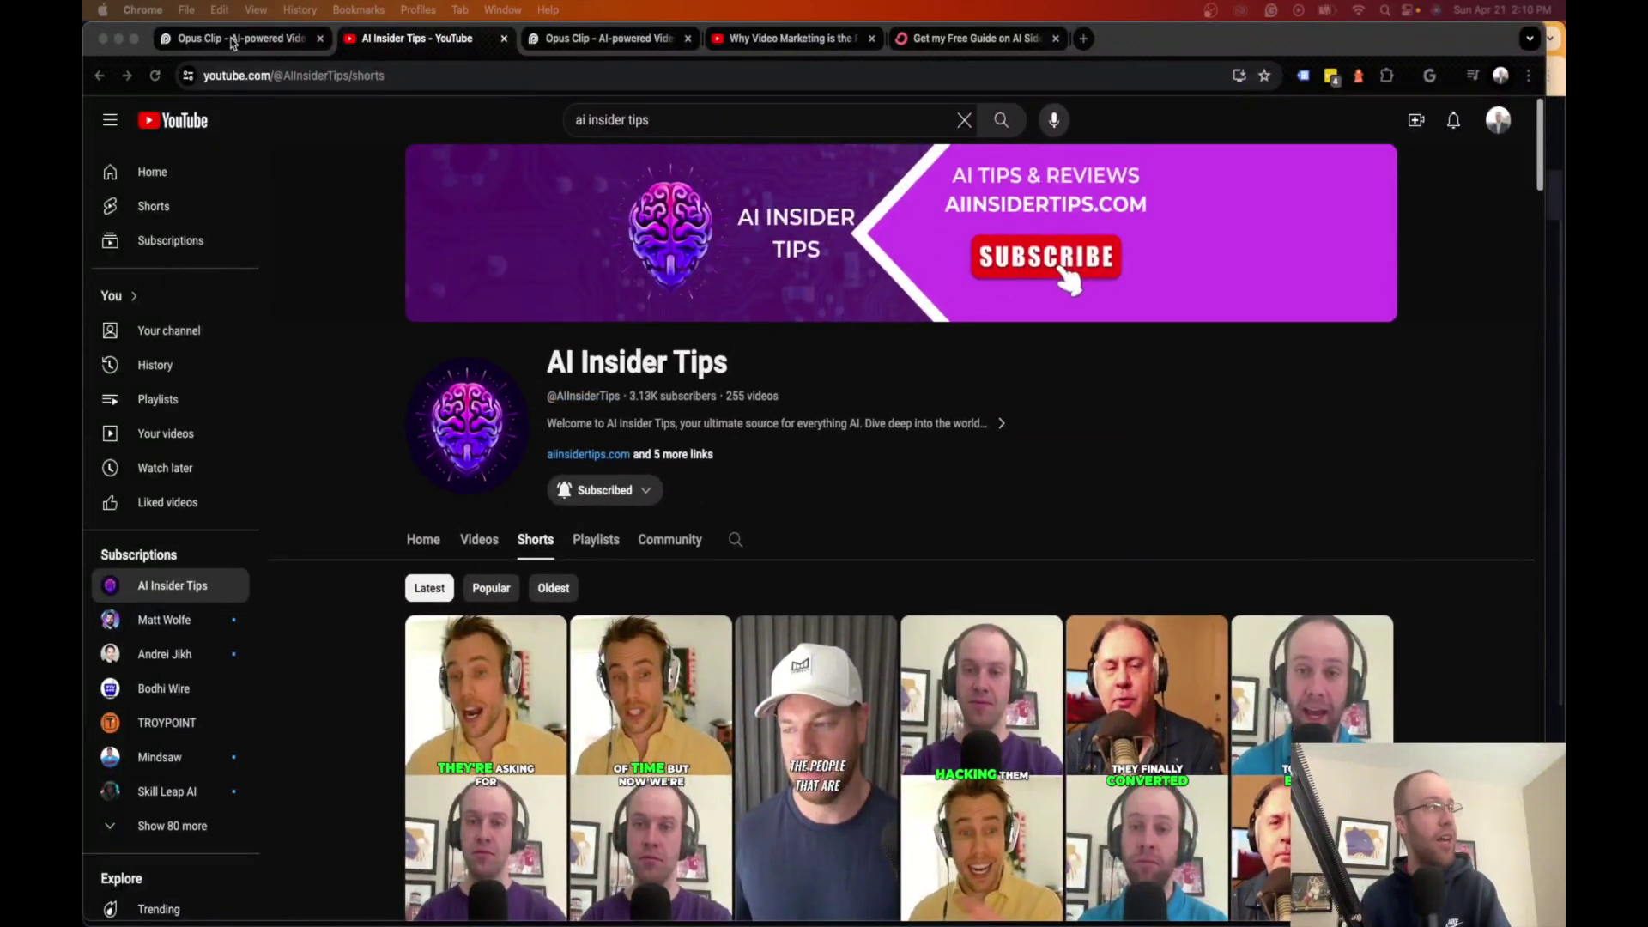
{"action": "left_click", "coordinate": [232, 40]}
Step: Get the Marketing Quacks episode's youtu.be share link, then focus OpusClip's link field
{"action": "scroll", "coordinate": [1276, 225], "scroll_direction": "up", "scroll_amount": 10}
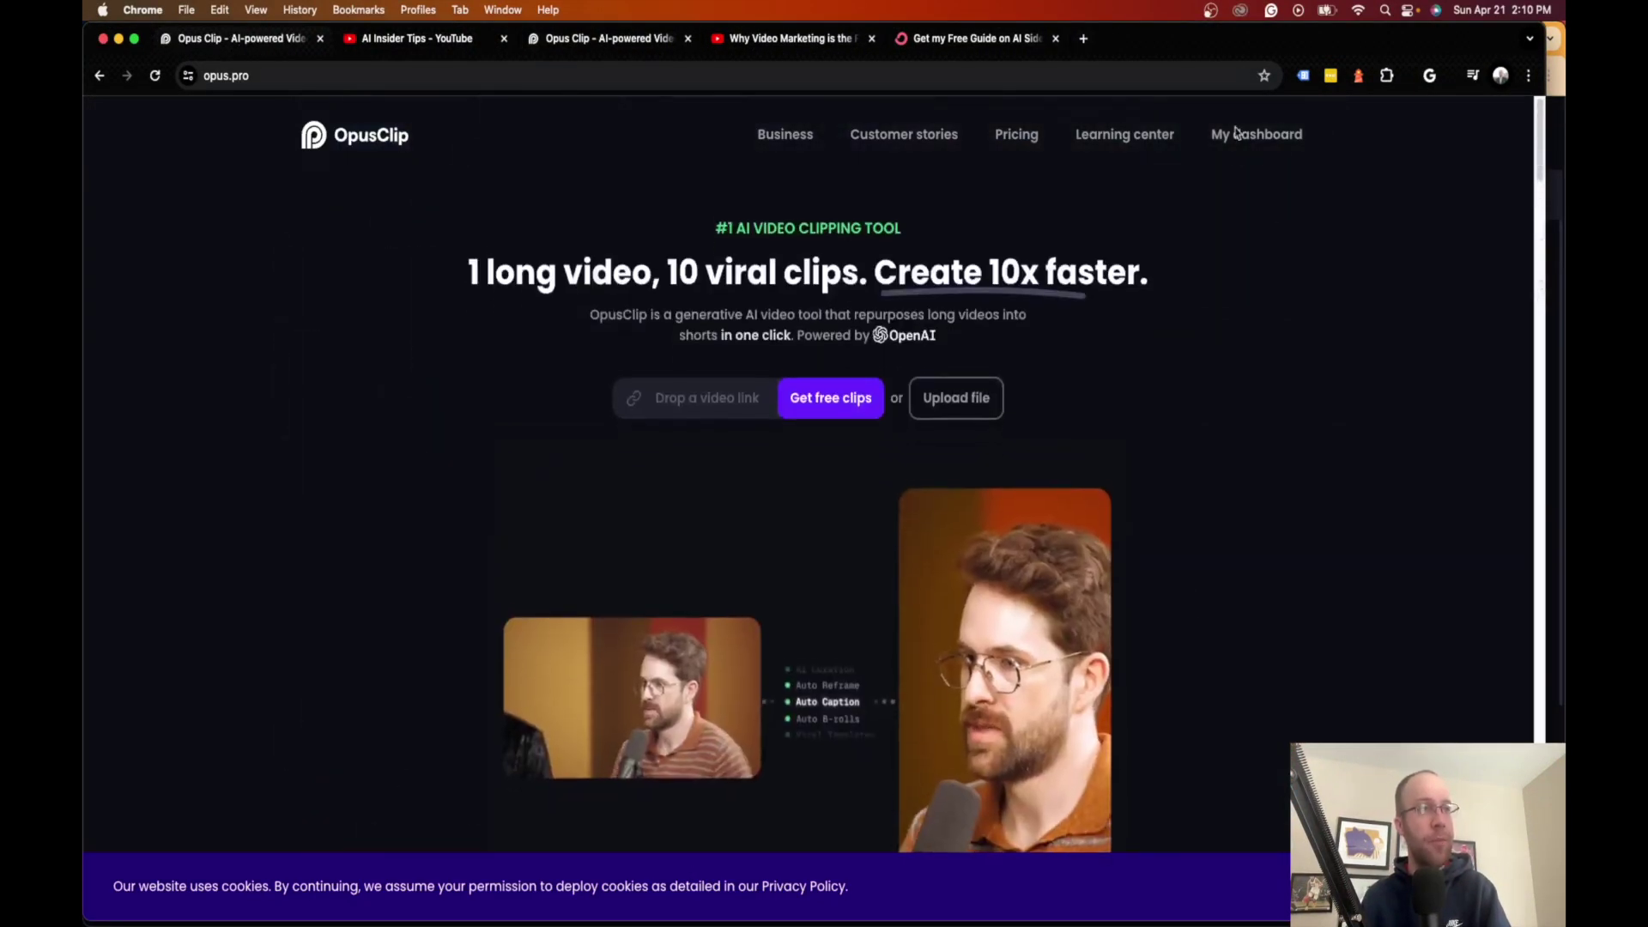
{"action": "left_click", "coordinate": [433, 38]}
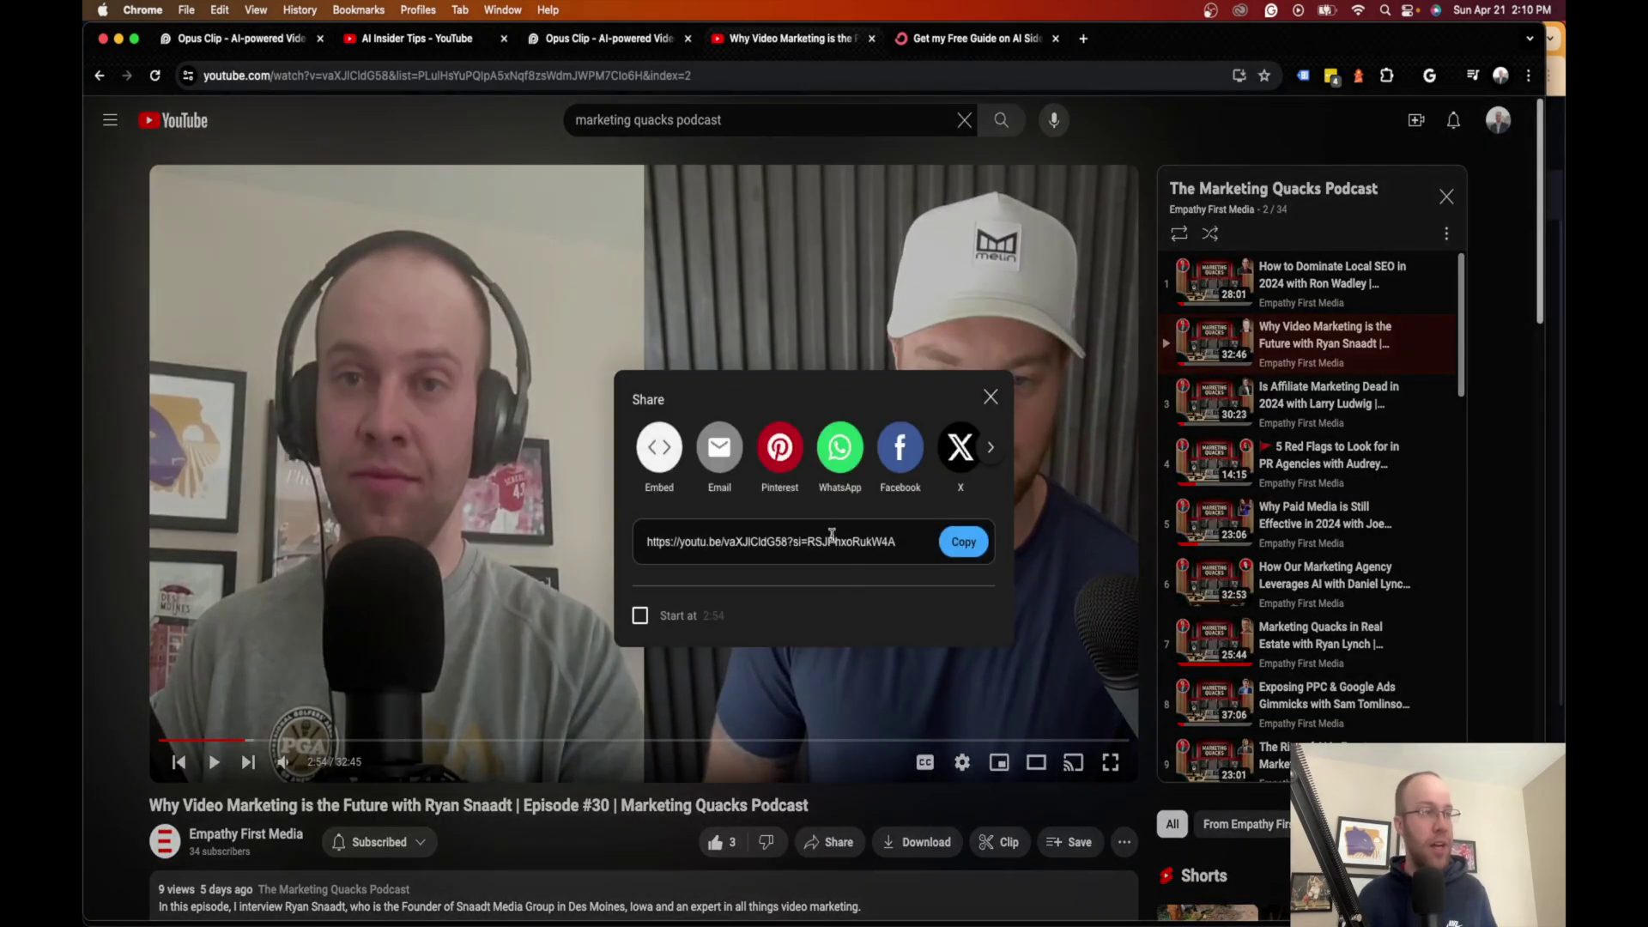
{"action": "left_click", "coordinate": [831, 536]}
{"action": "left_click", "coordinate": [567, 657]}
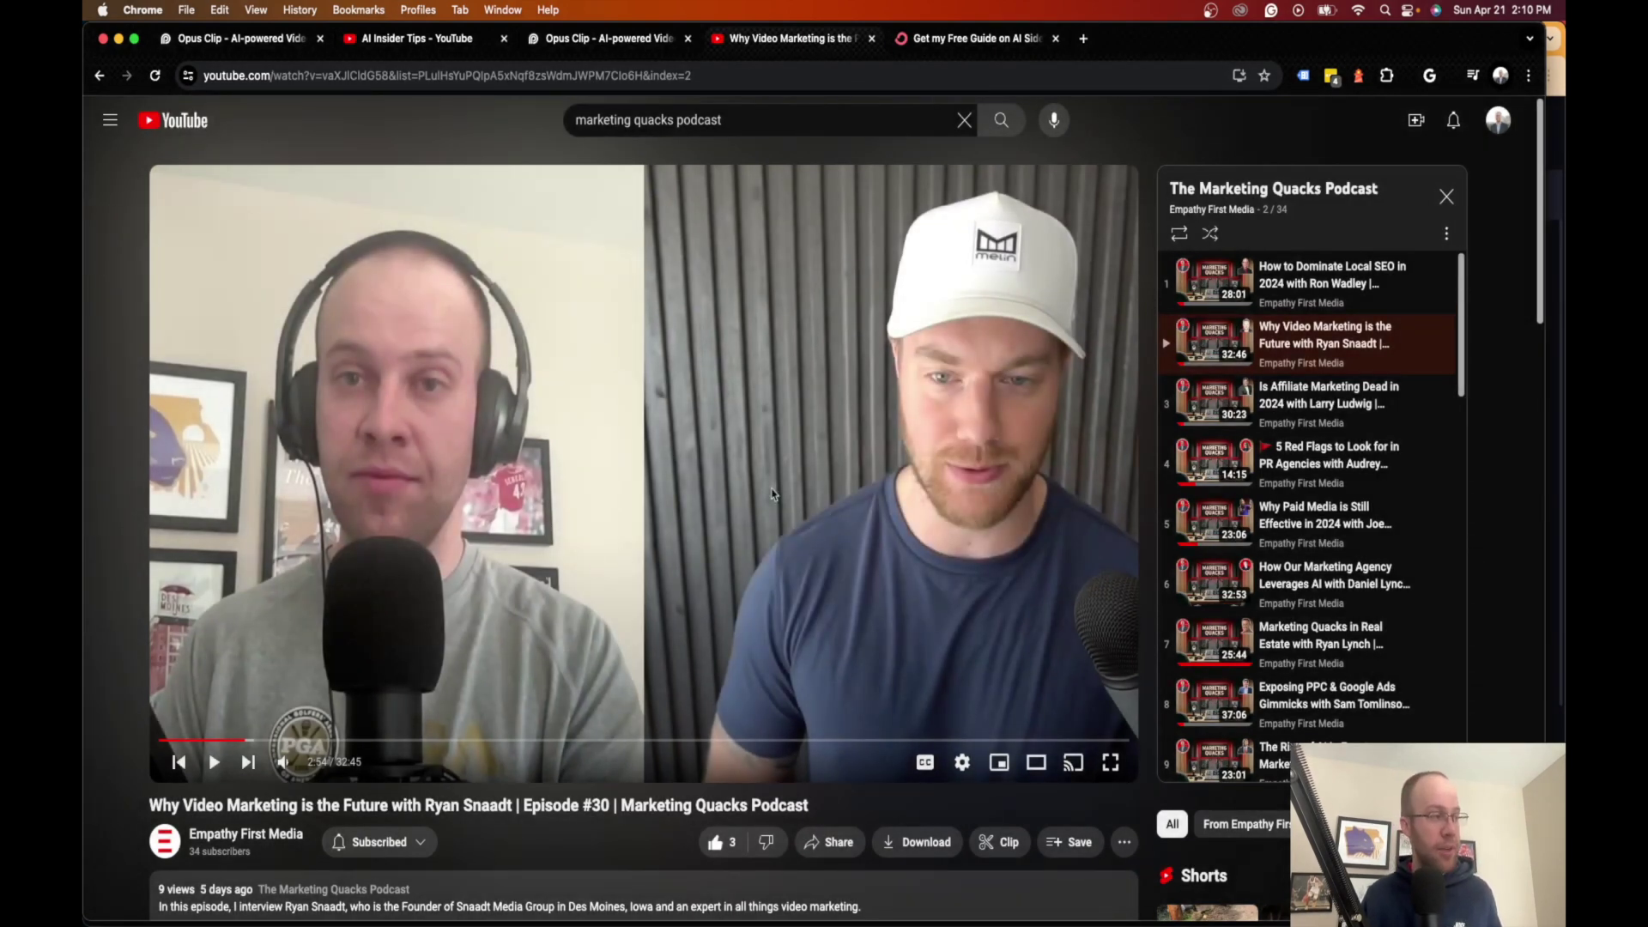
{"action": "left_click", "coordinate": [175, 39]}
{"action": "left_click", "coordinate": [691, 392]}
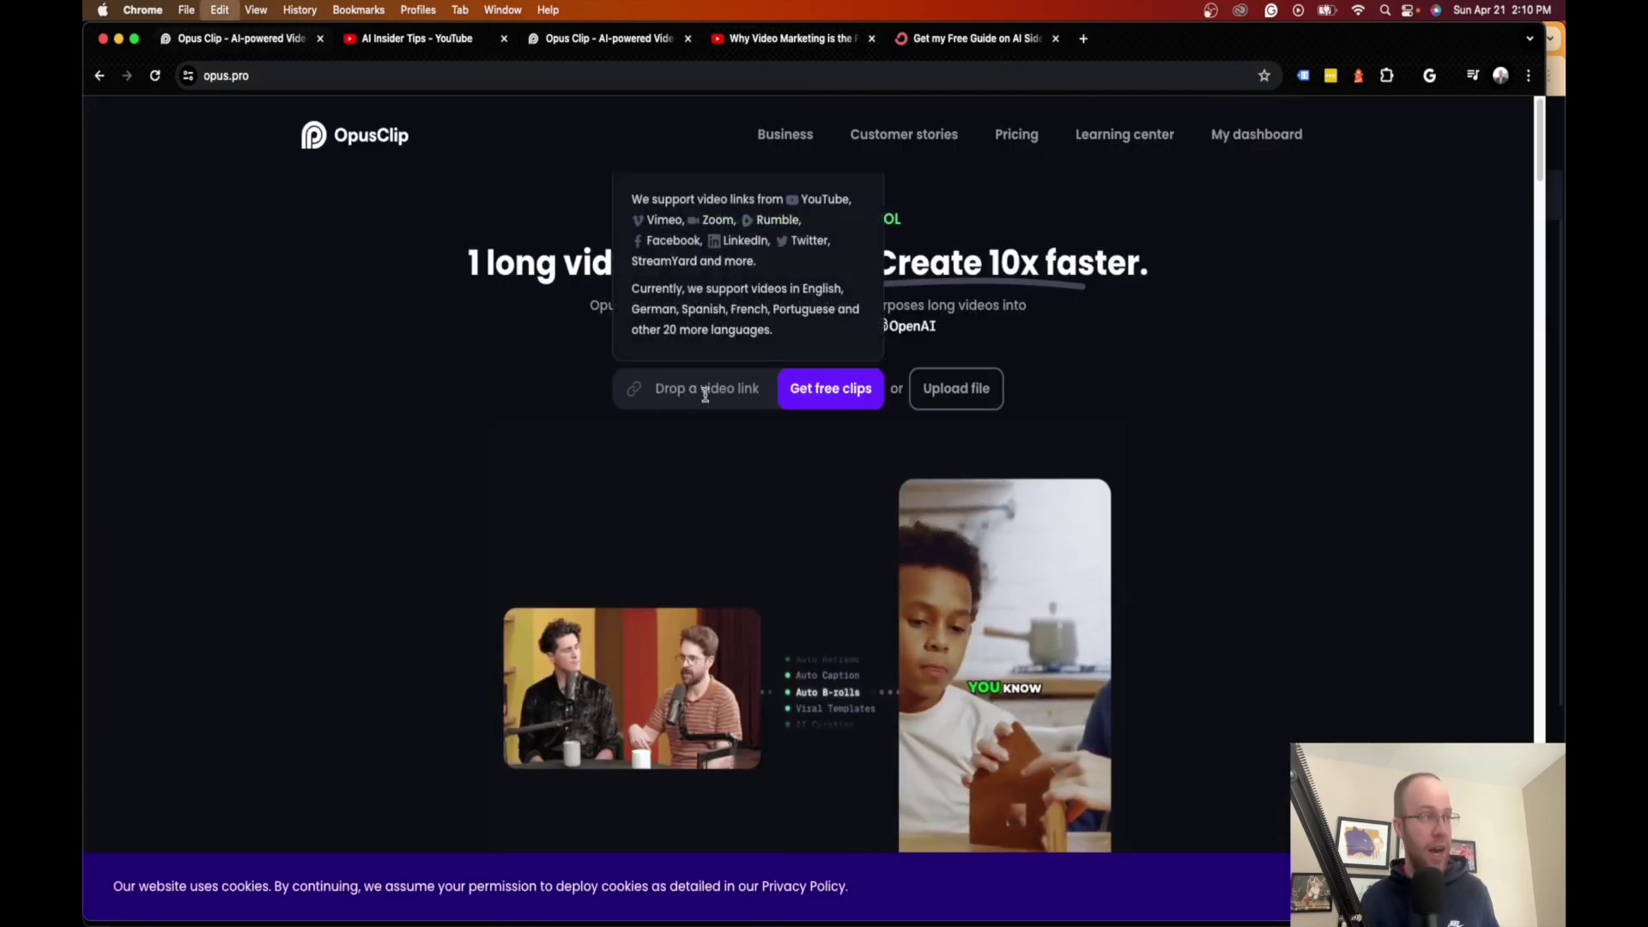
Step: Paste the podcast link, request free clips, then open Pricing on the original tab
{"action": "key", "text": "super+v"}
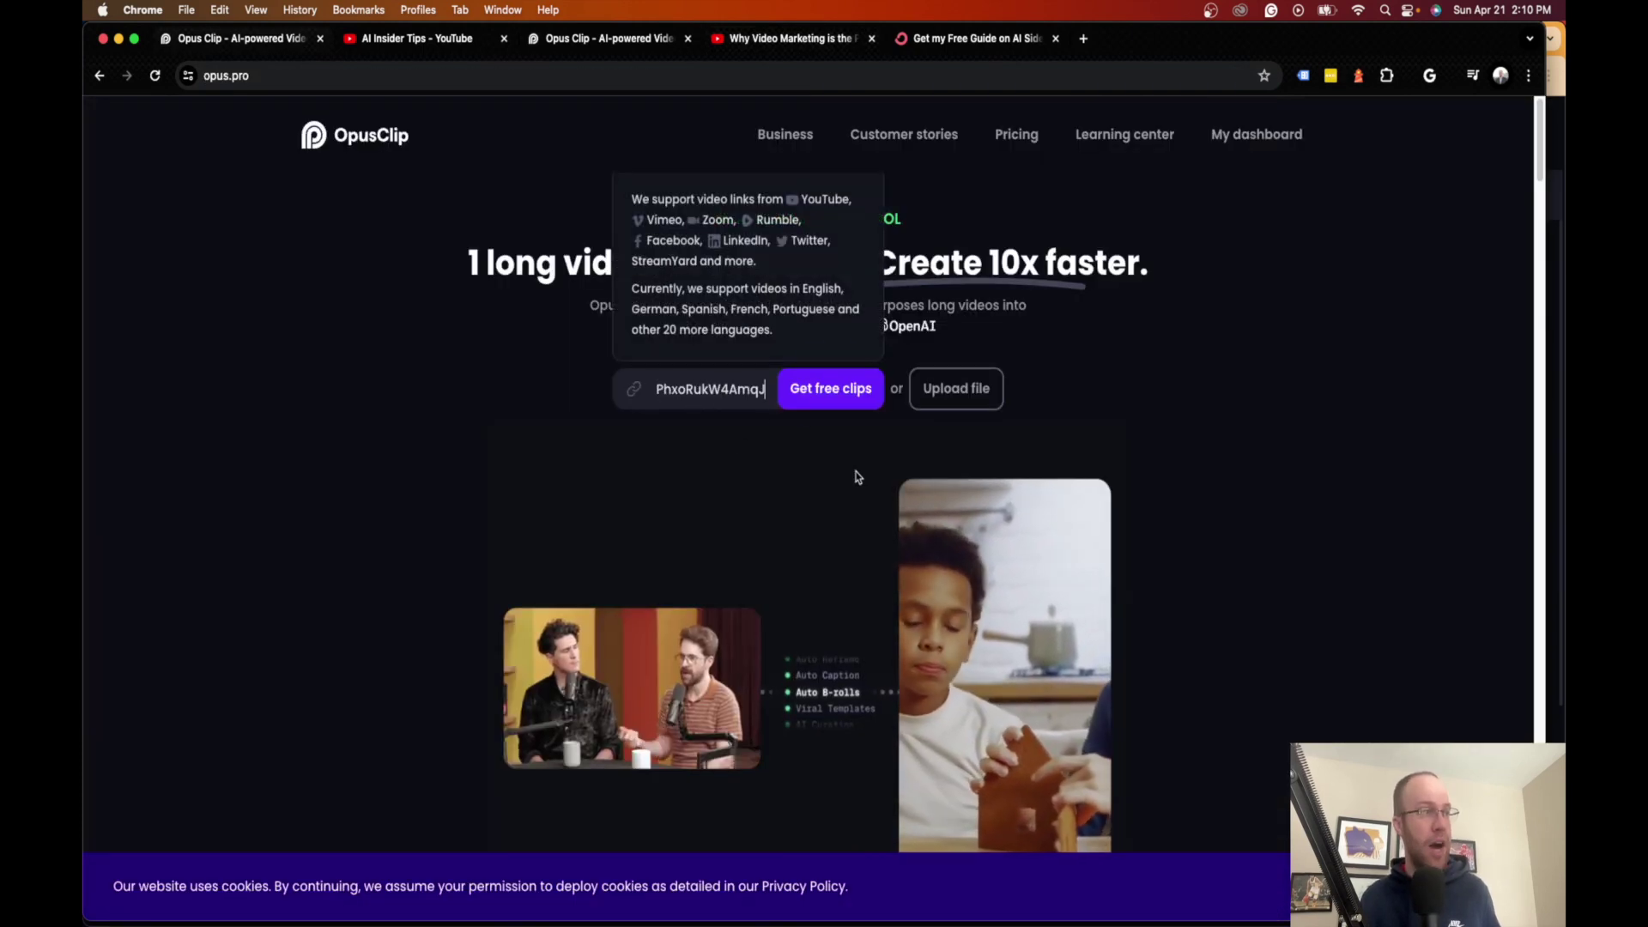
{"action": "left_click", "coordinate": [840, 391]}
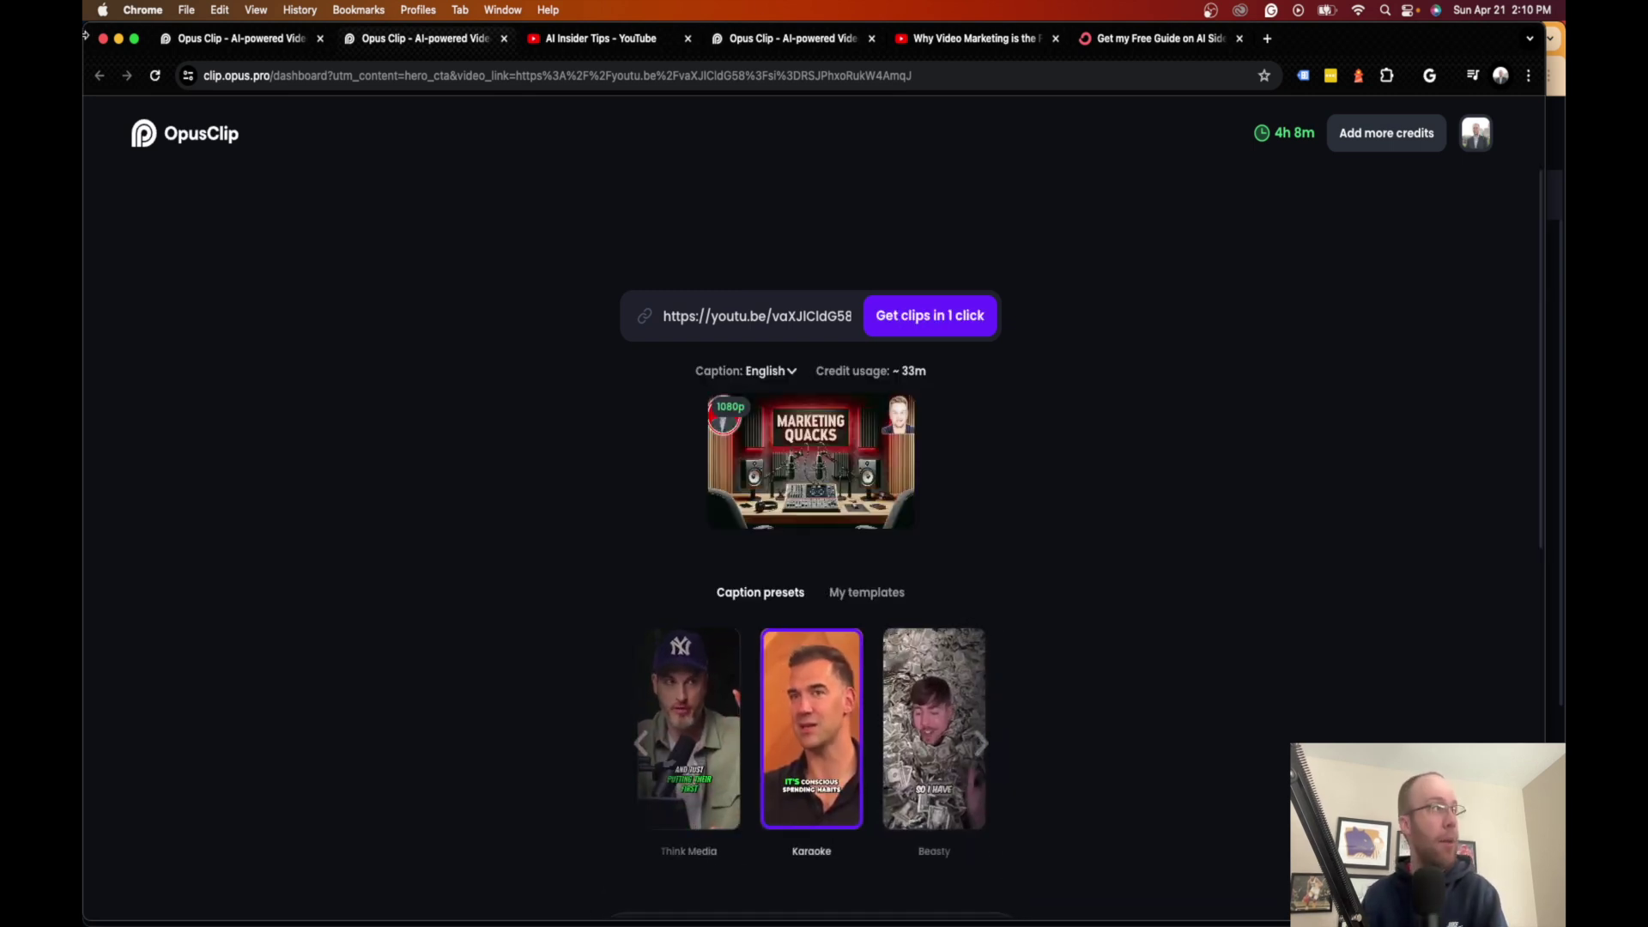
{"action": "key", "text": "ctrl+shift+Tab"}
{"action": "left_click", "coordinate": [1030, 135]}
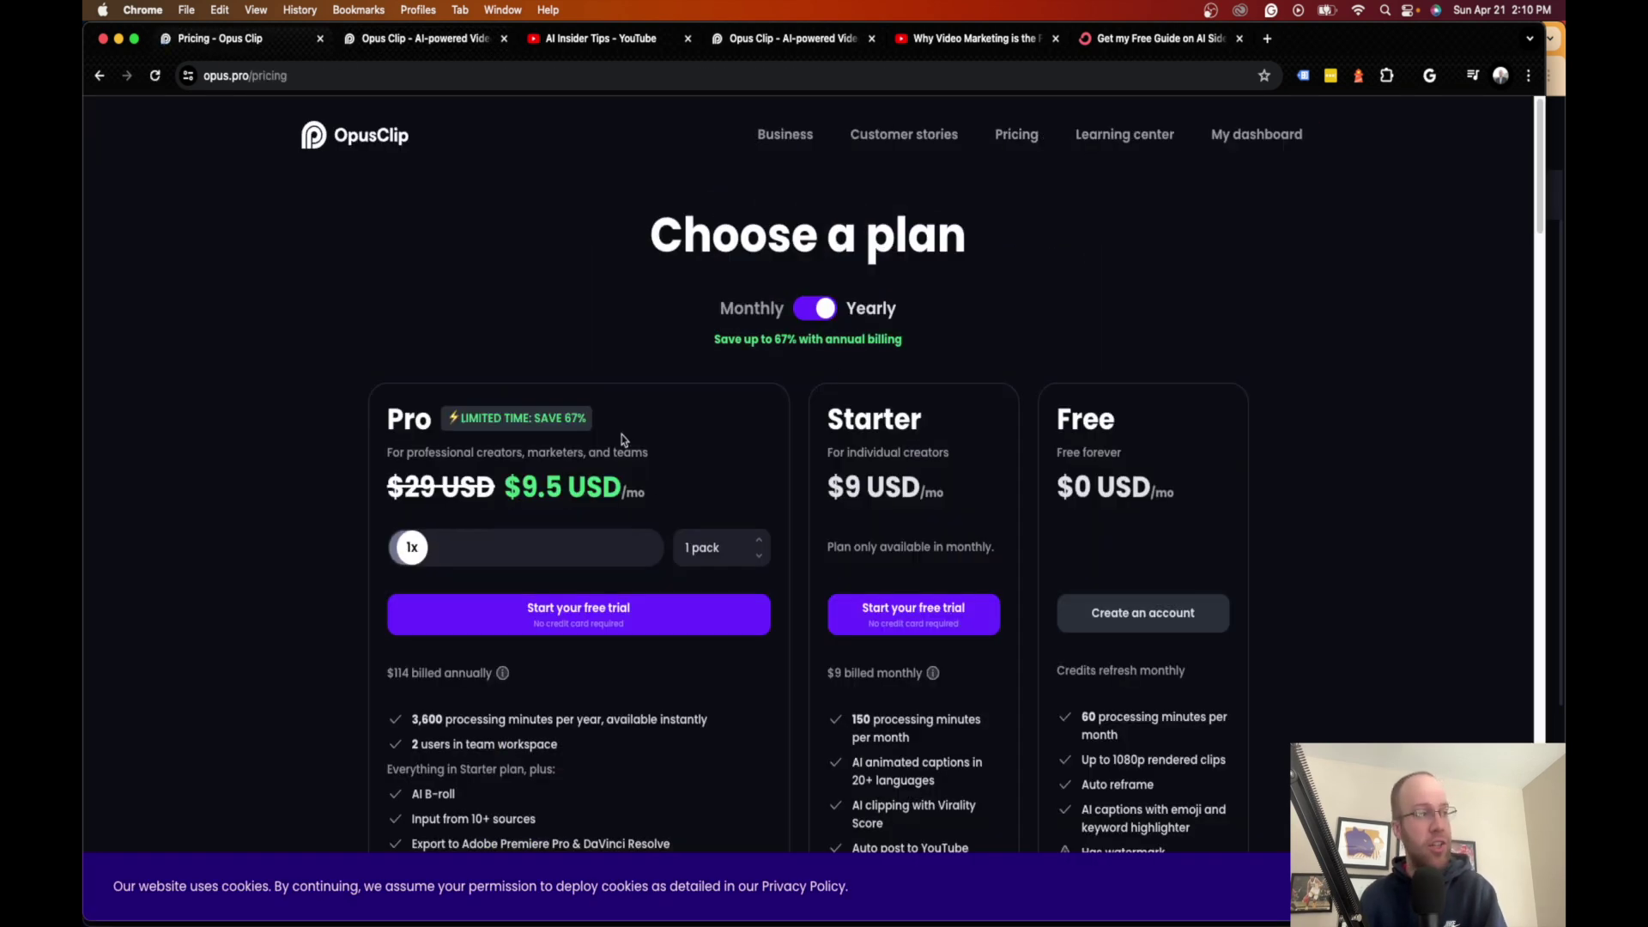
Step: Switch the pricing page to monthly billing, showing Pro at $19/mo
{"action": "scroll", "coordinate": [1232, 550], "scroll_direction": "down", "scroll_amount": 1}
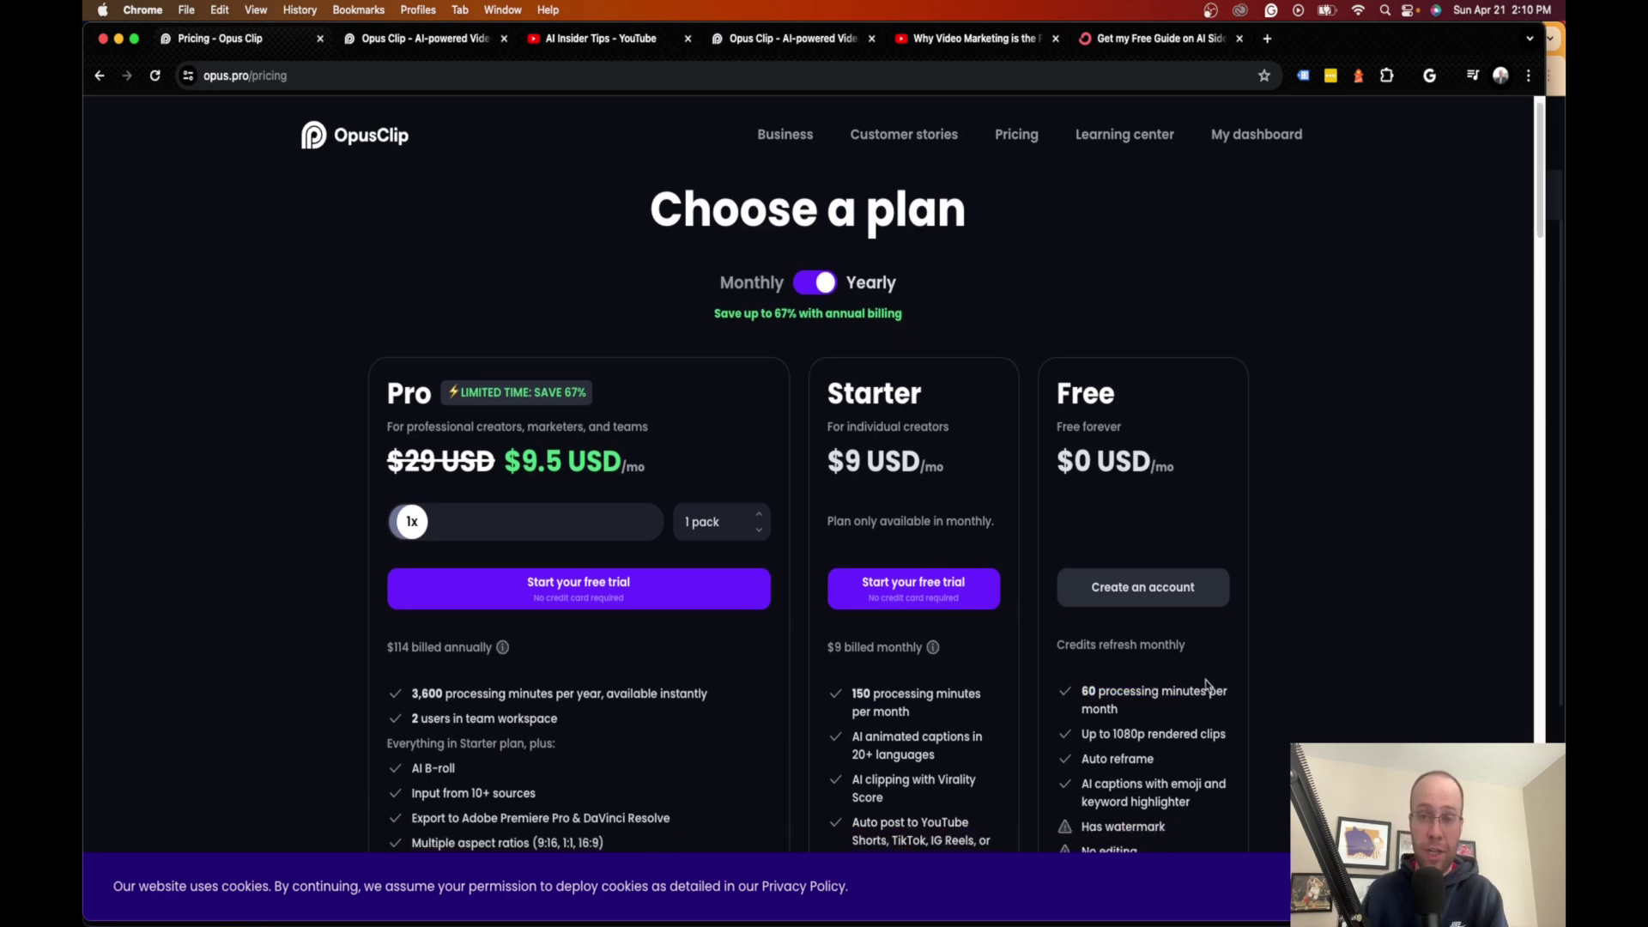
{"action": "scroll", "coordinate": [1200, 609], "scroll_direction": "up", "scroll_amount": 1}
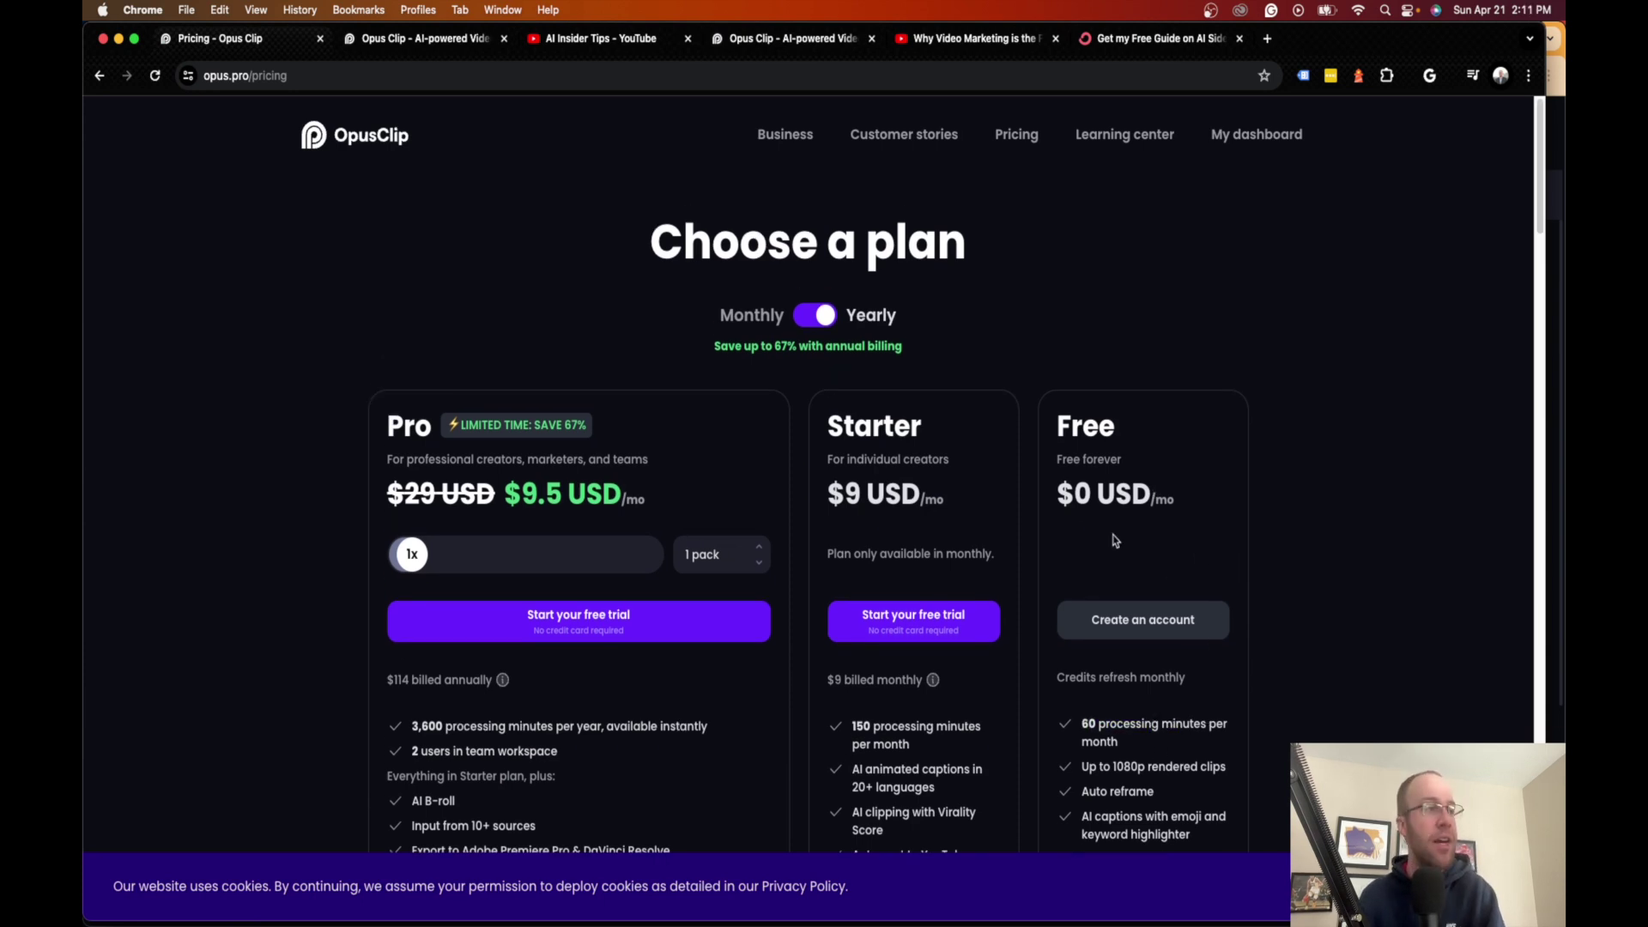
{"action": "left_click", "coordinate": [812, 300]}
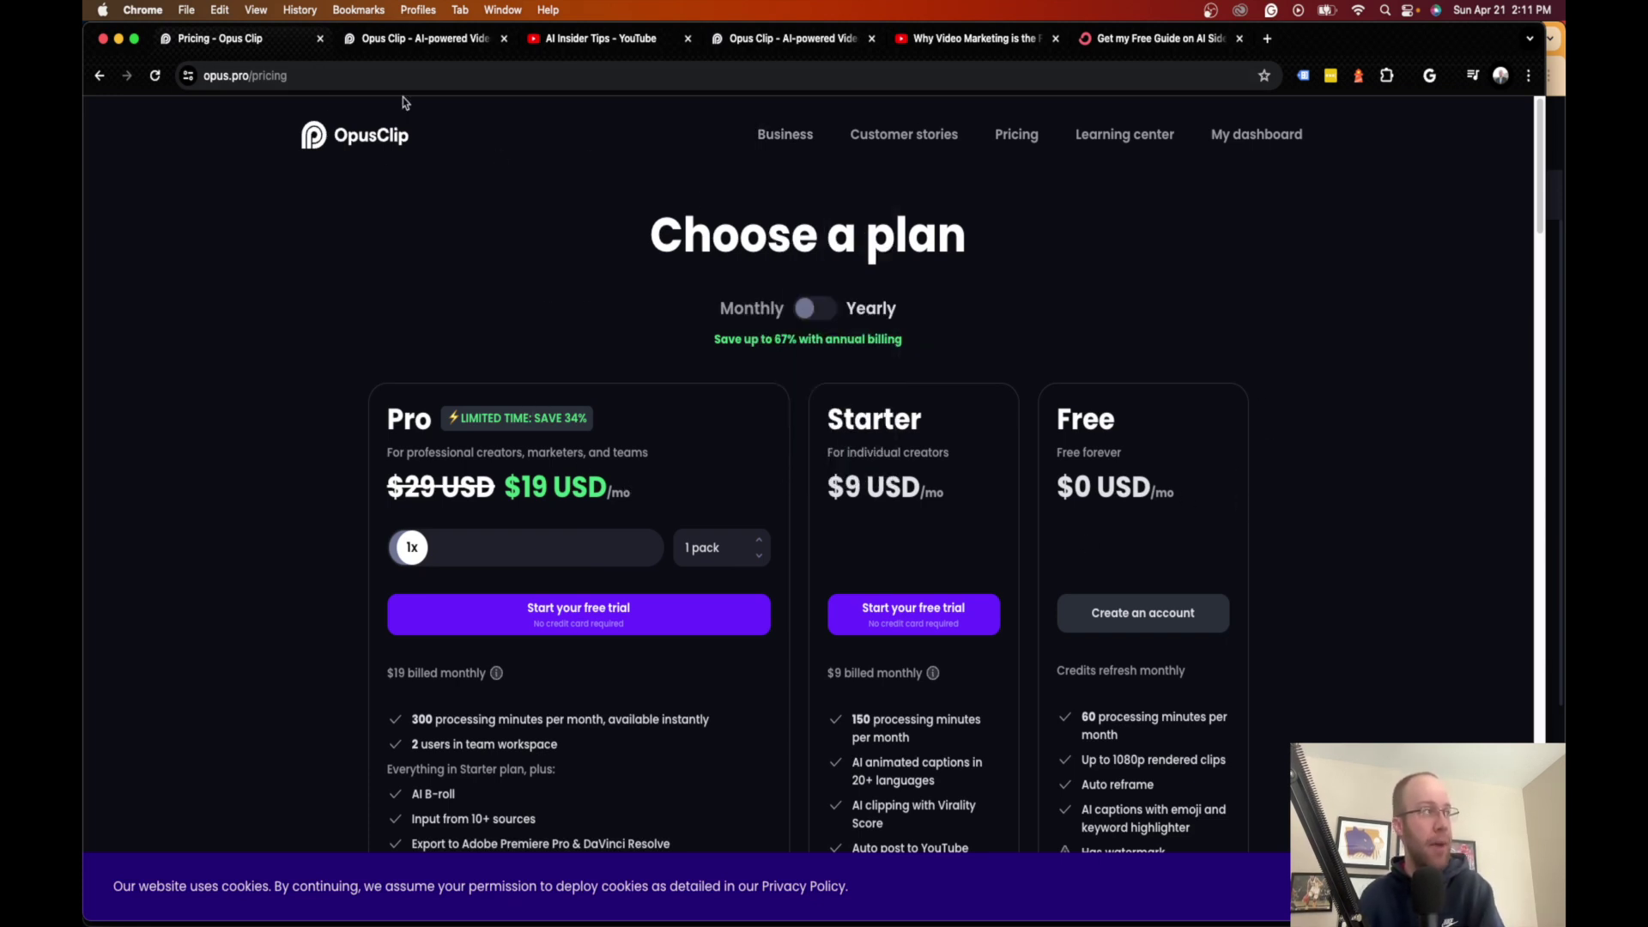
Step: Return to the clip dashboard and look at My templates, then the Caption presets
{"action": "left_click", "coordinate": [427, 48]}
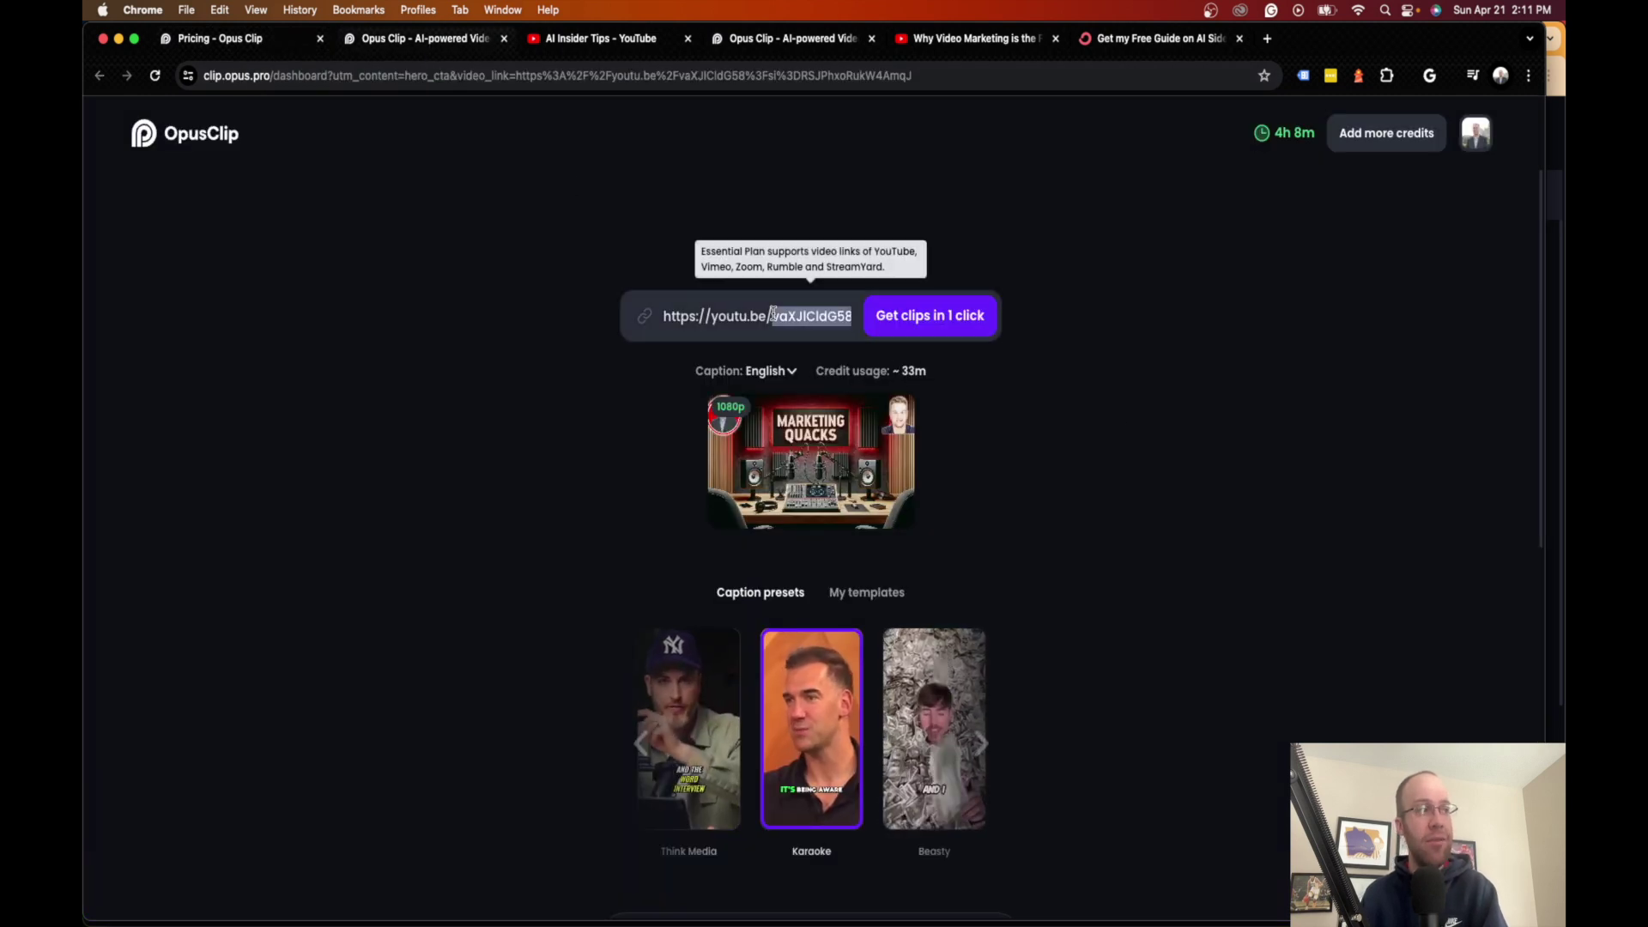
{"action": "left_click", "coordinate": [1224, 467]}
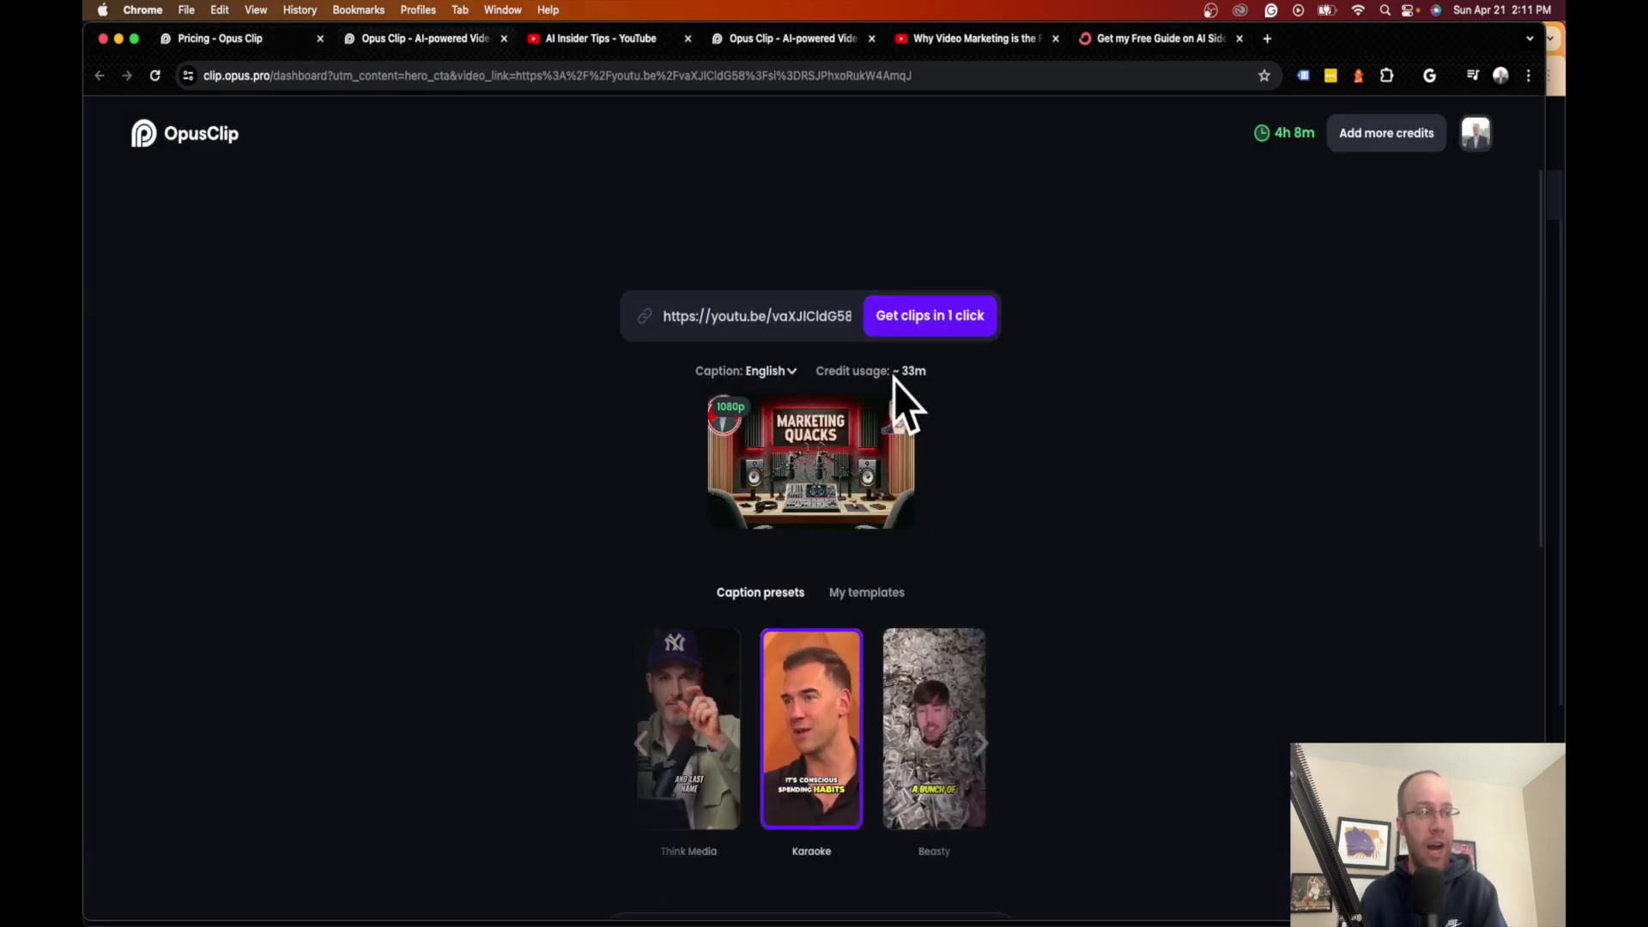
{"action": "scroll", "coordinate": [1091, 528], "scroll_direction": "down", "scroll_amount": 5}
{"action": "scroll", "coordinate": [1091, 528], "scroll_direction": "up", "scroll_amount": 3}
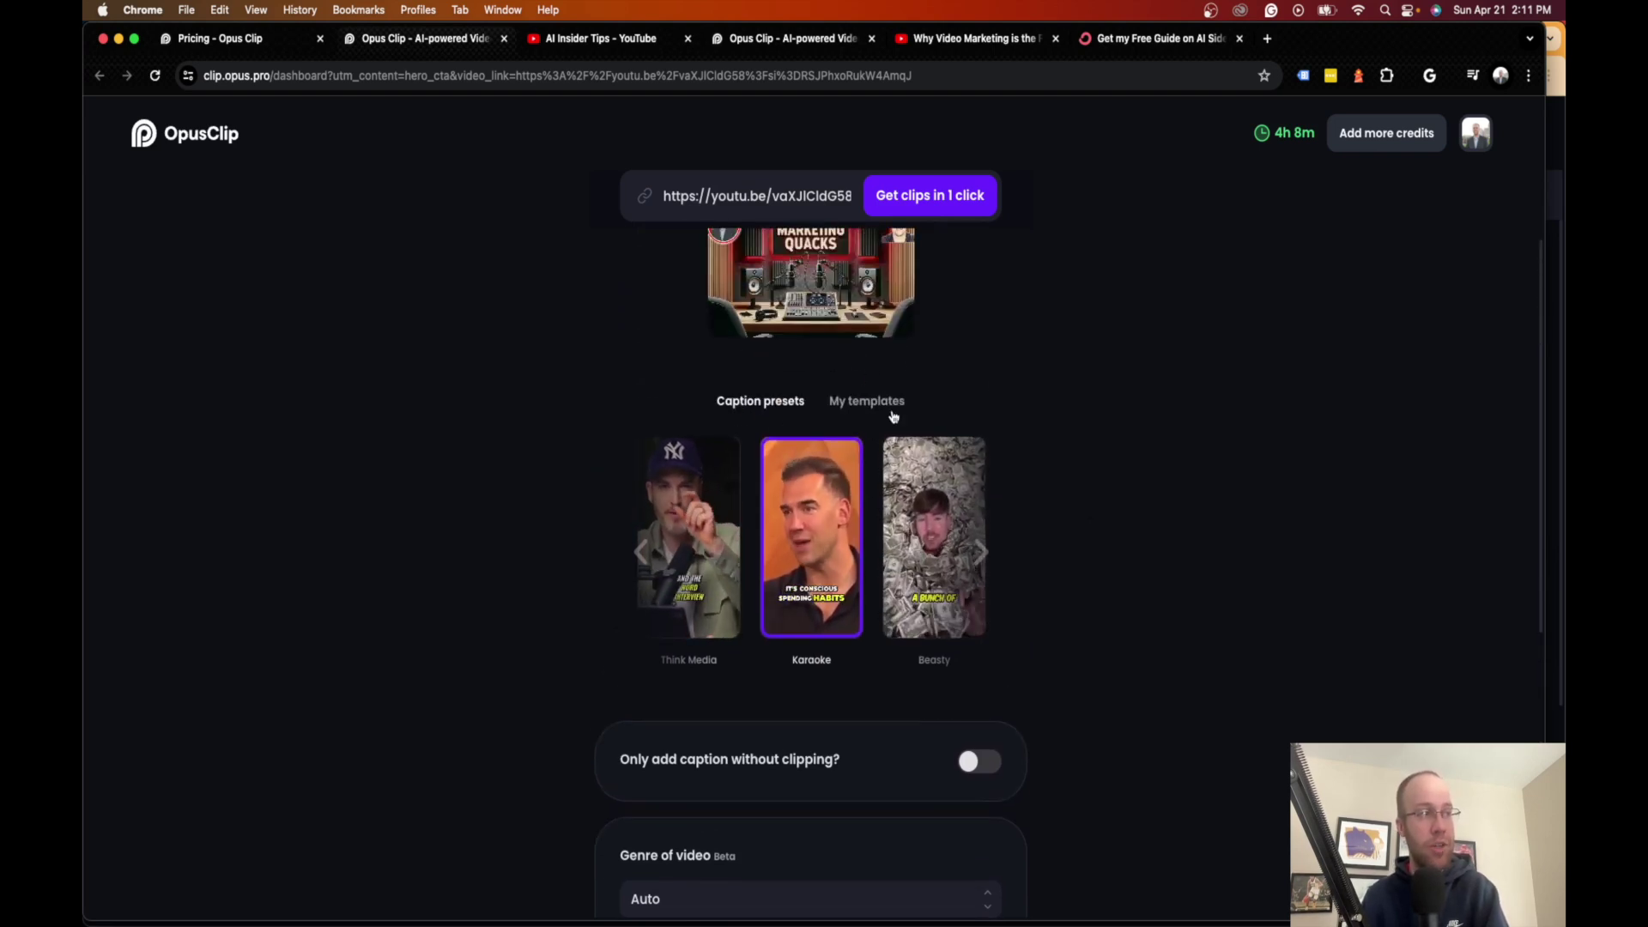
{"action": "left_click", "coordinate": [853, 401]}
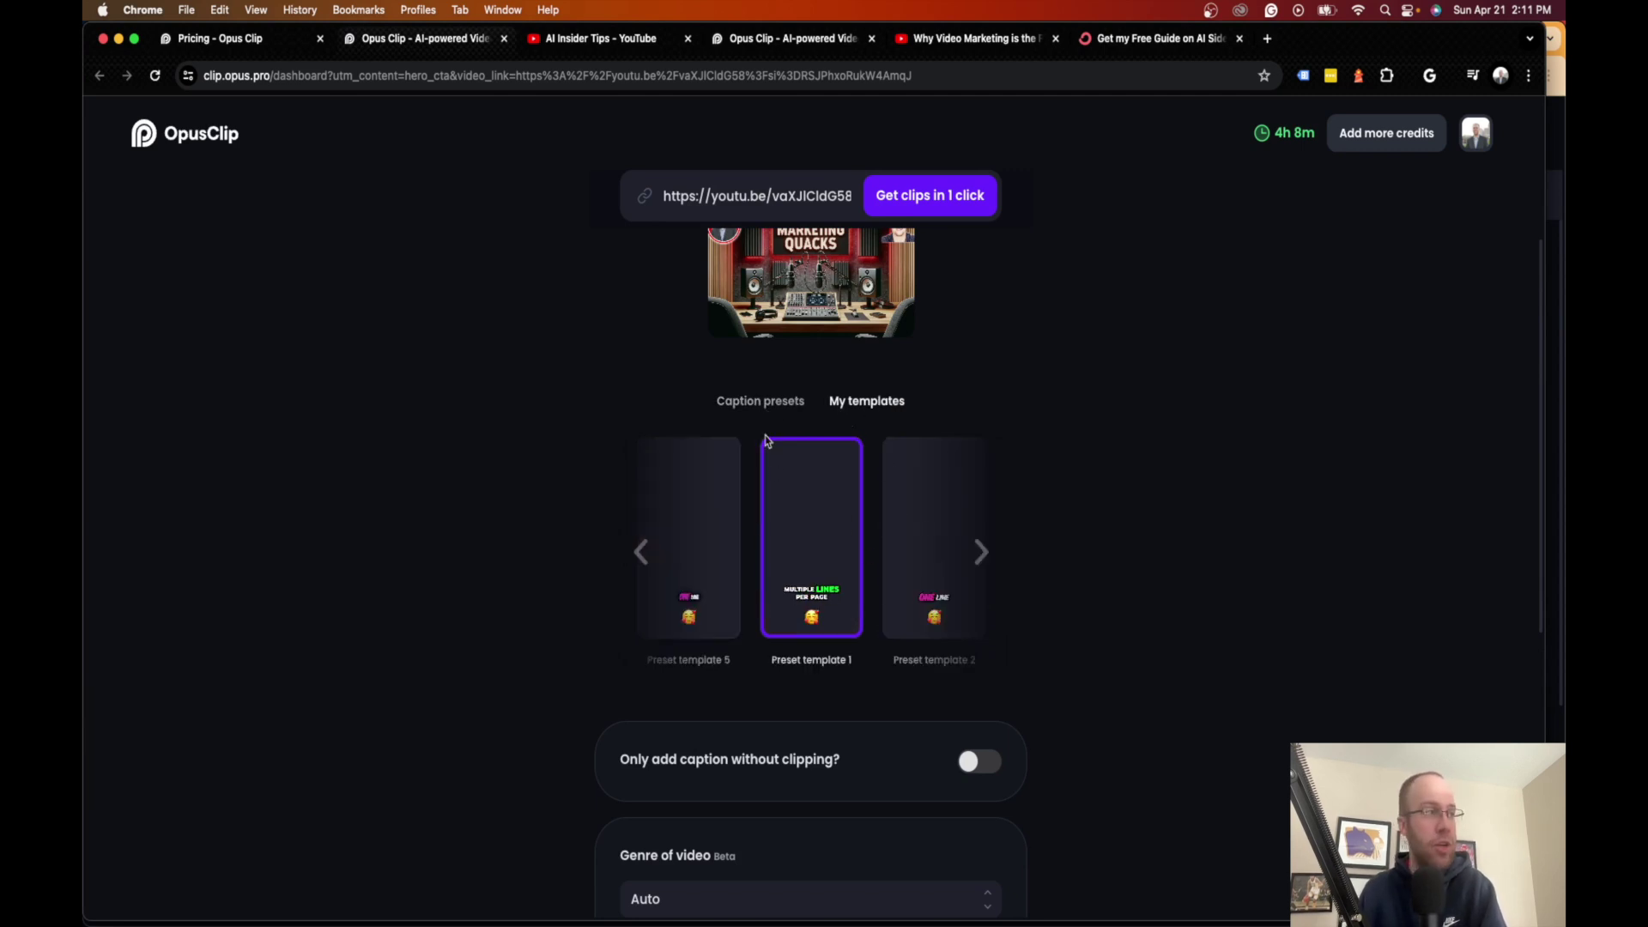
{"action": "left_click", "coordinate": [760, 401]}
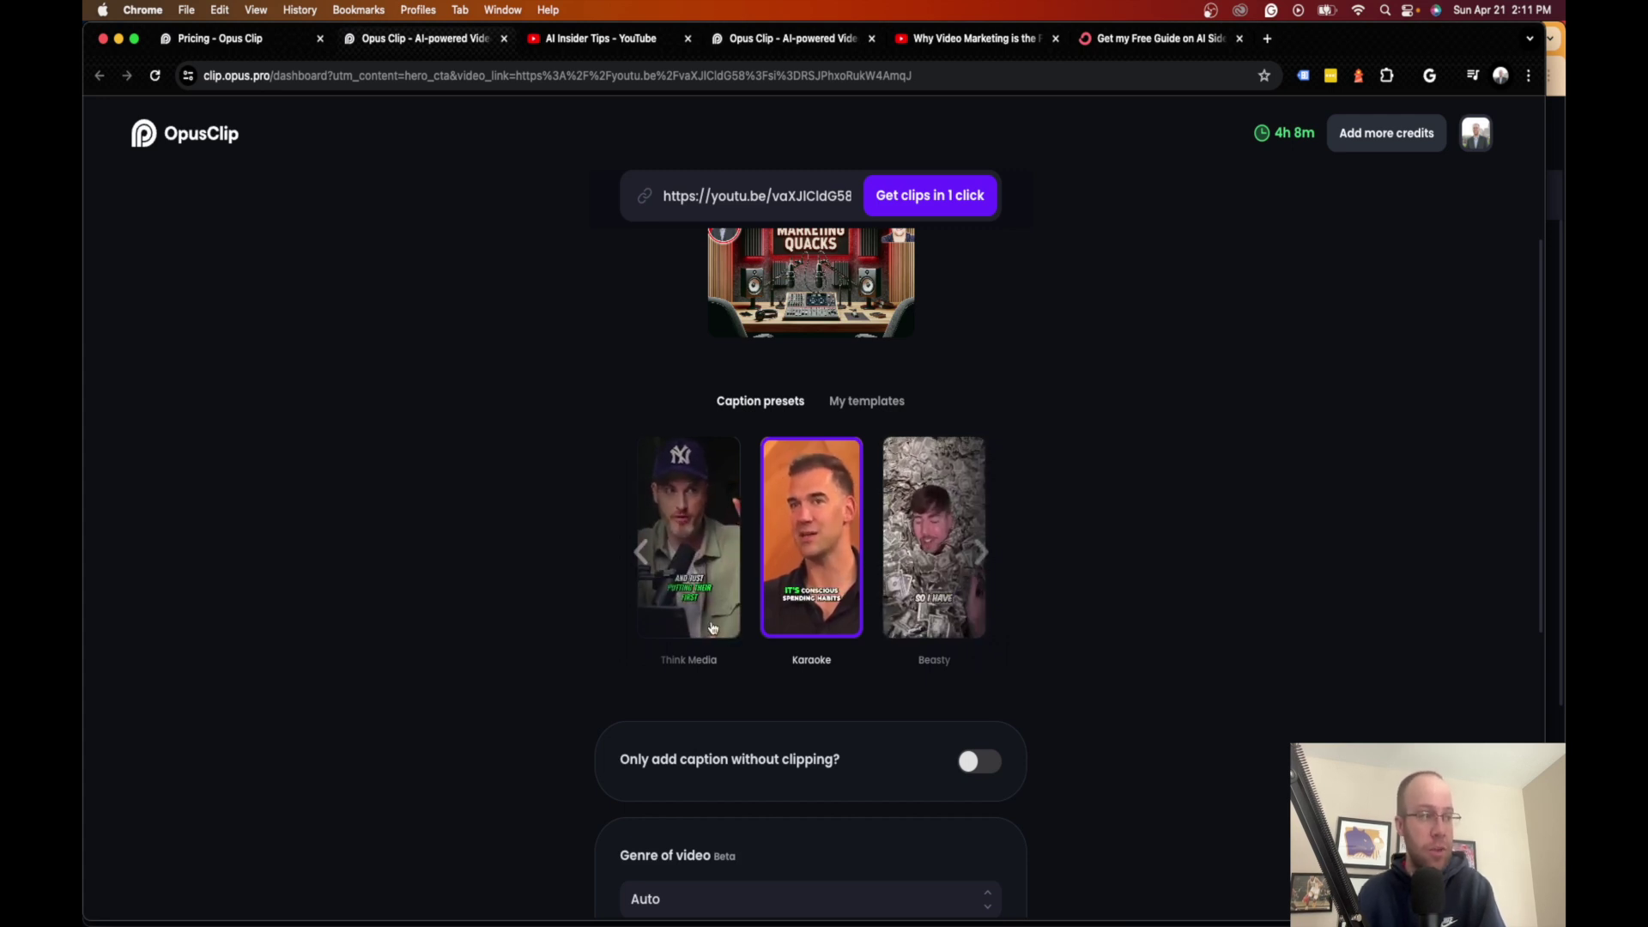
Step: Browse the caption preset carousel and select Think Media
{"action": "left_click", "coordinate": [678, 549]}
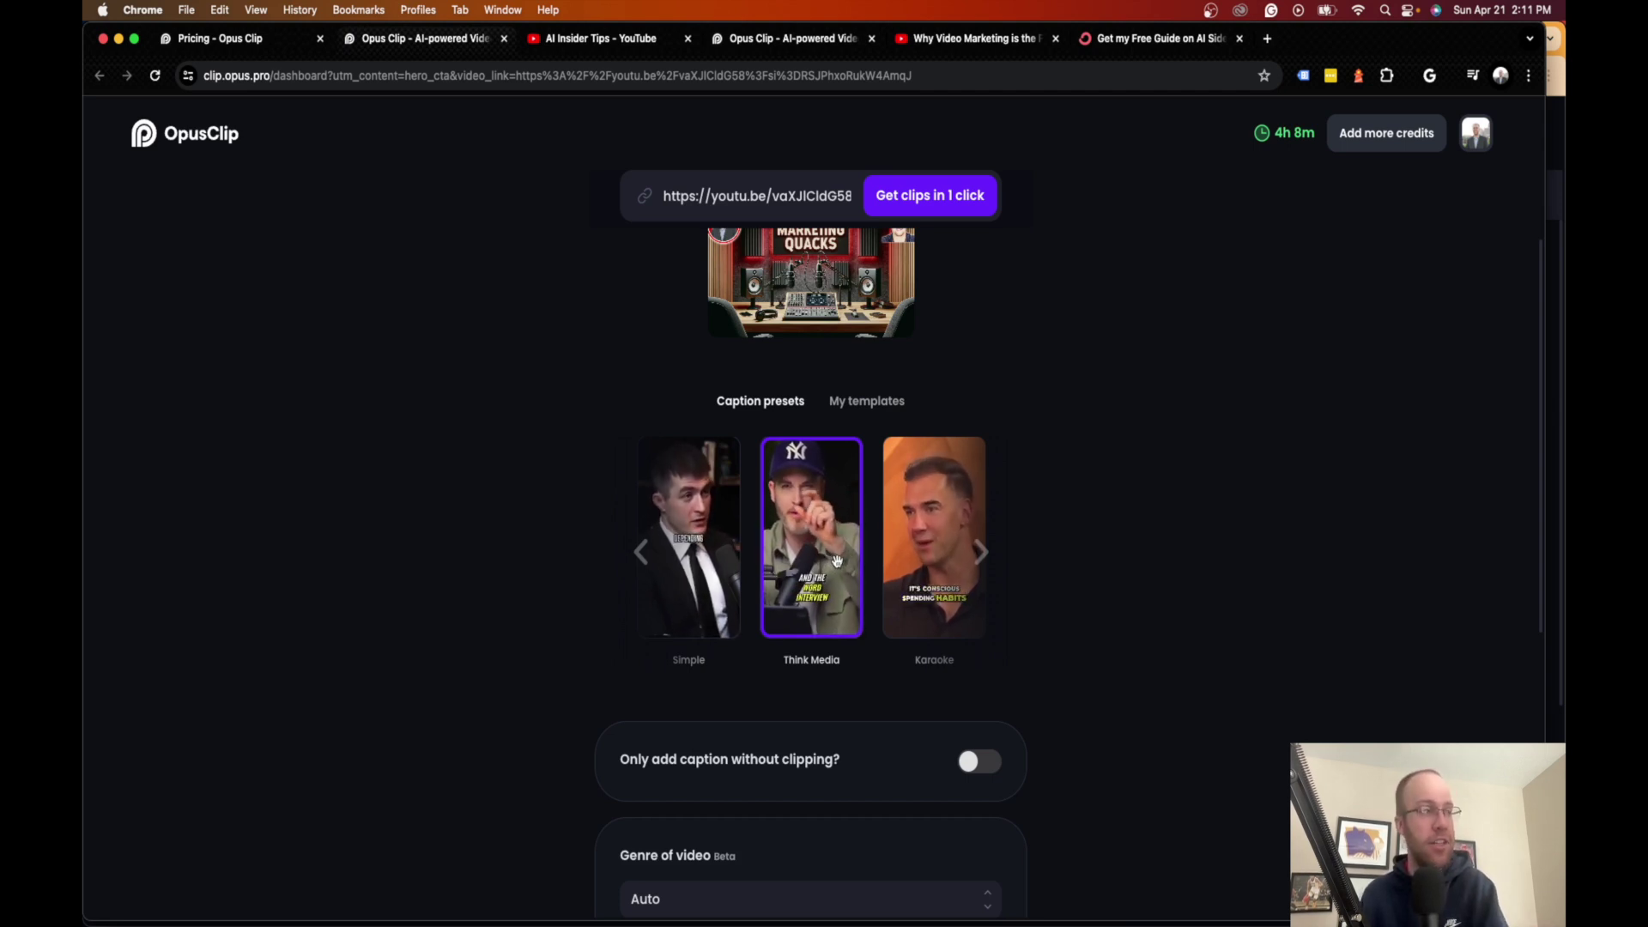
{"action": "left_click", "coordinate": [642, 552]}
{"action": "double_click", "coordinate": [642, 552]}
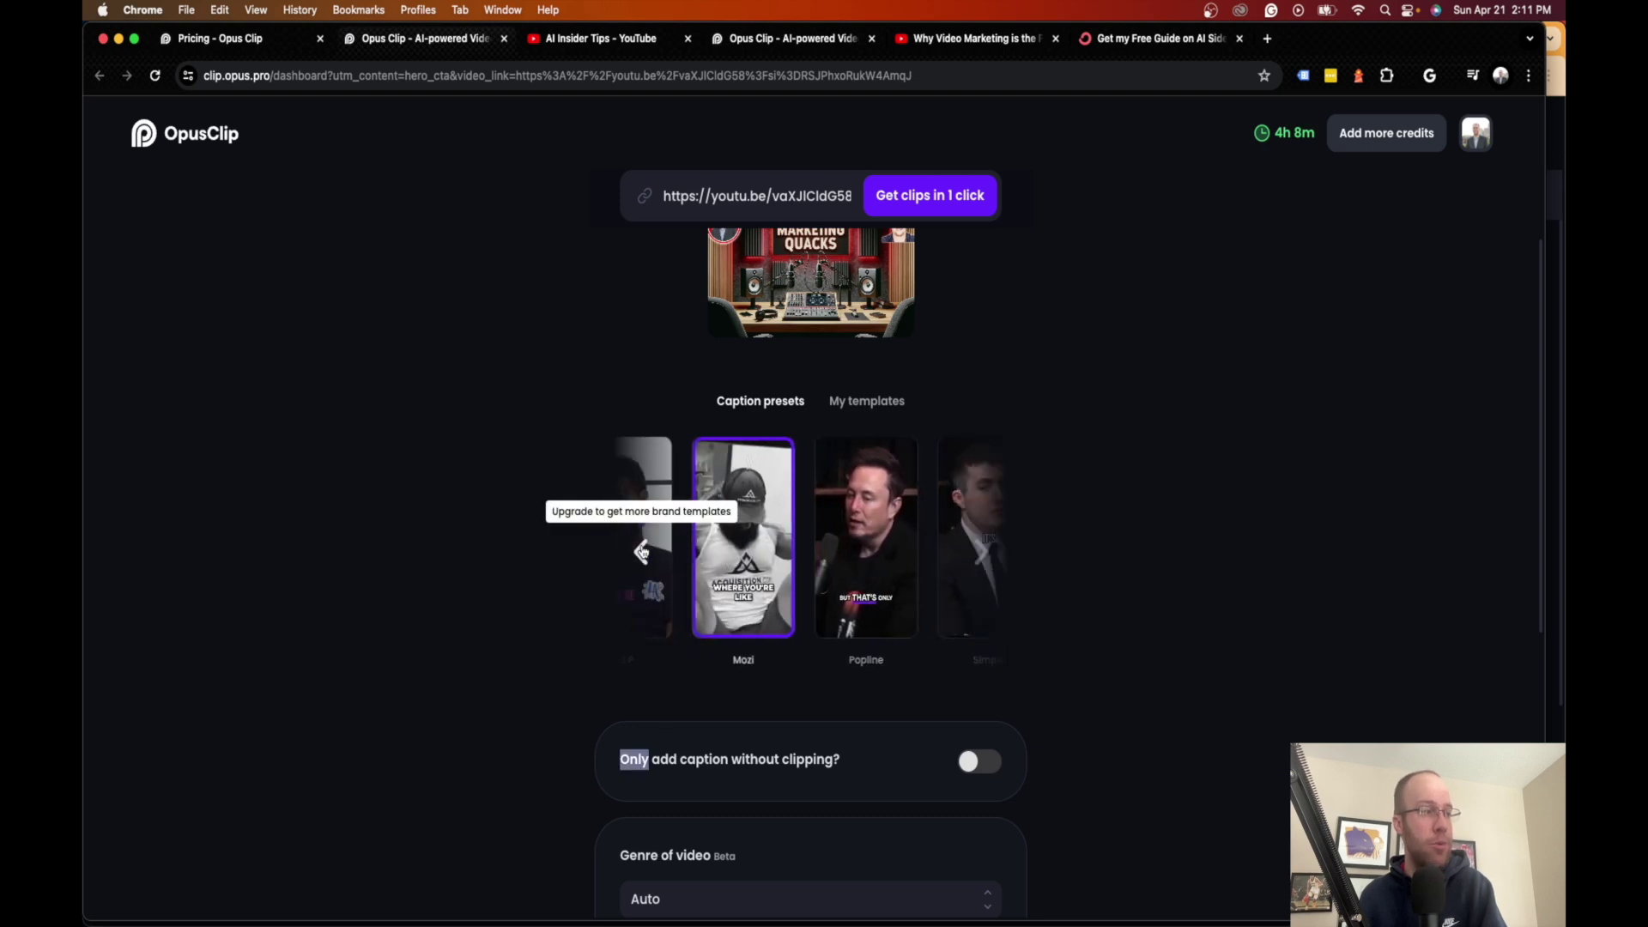
{"action": "left_click", "coordinate": [642, 552]}
{"action": "left_click", "coordinate": [642, 551]}
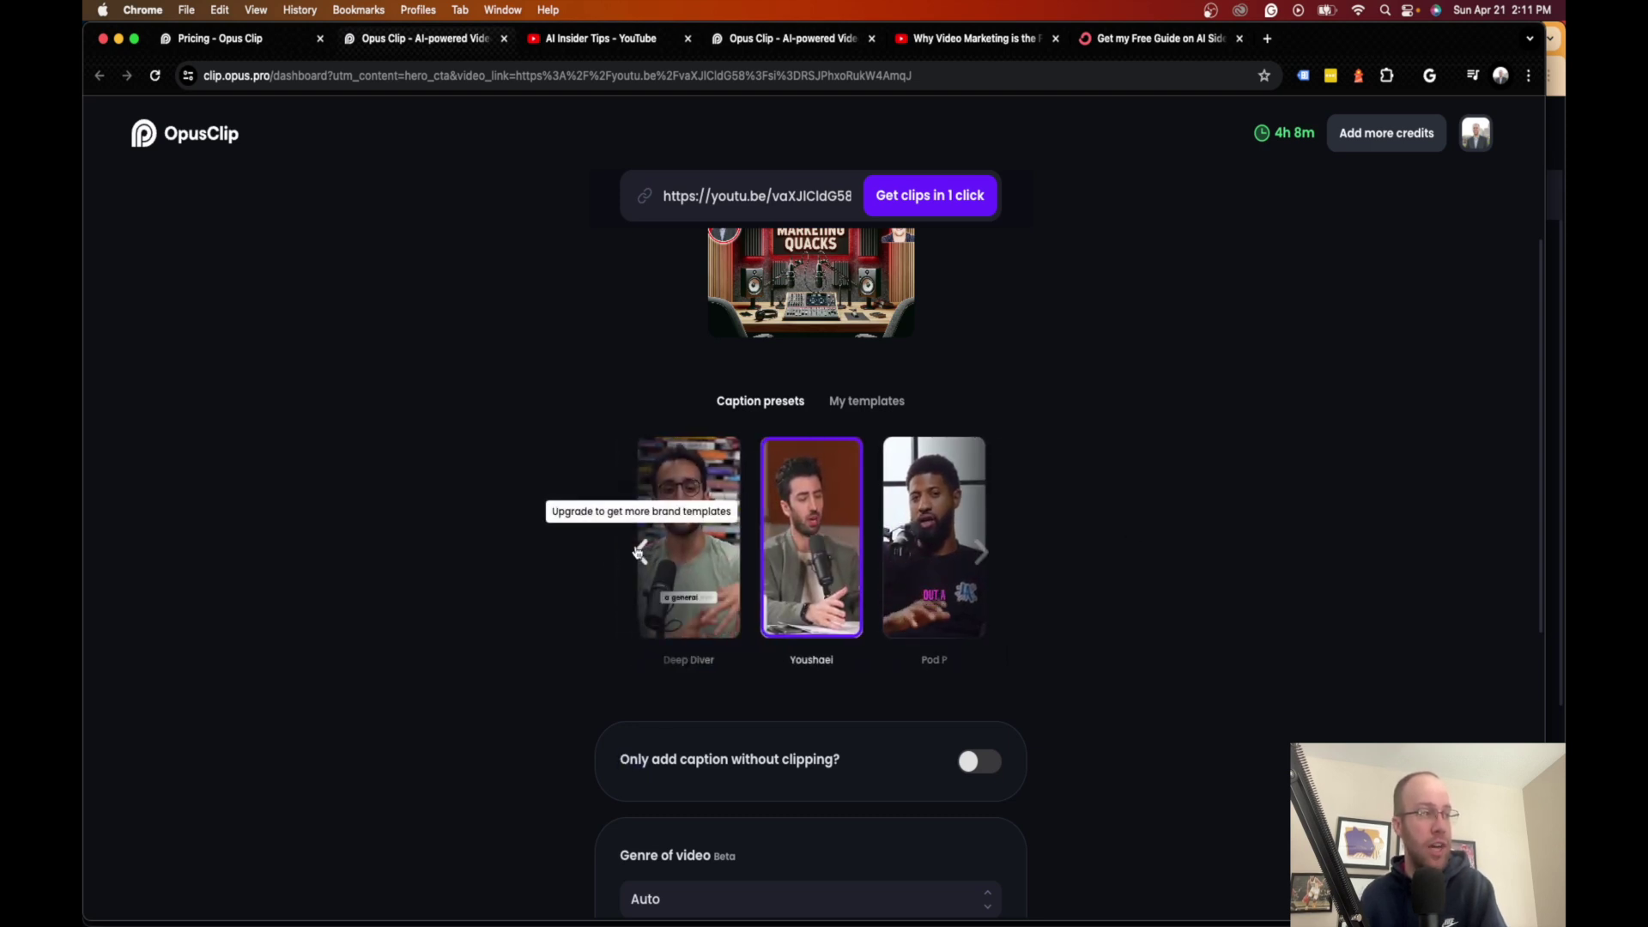
{"action": "double_click", "coordinate": [642, 552]}
{"action": "left_click", "coordinate": [642, 552]}
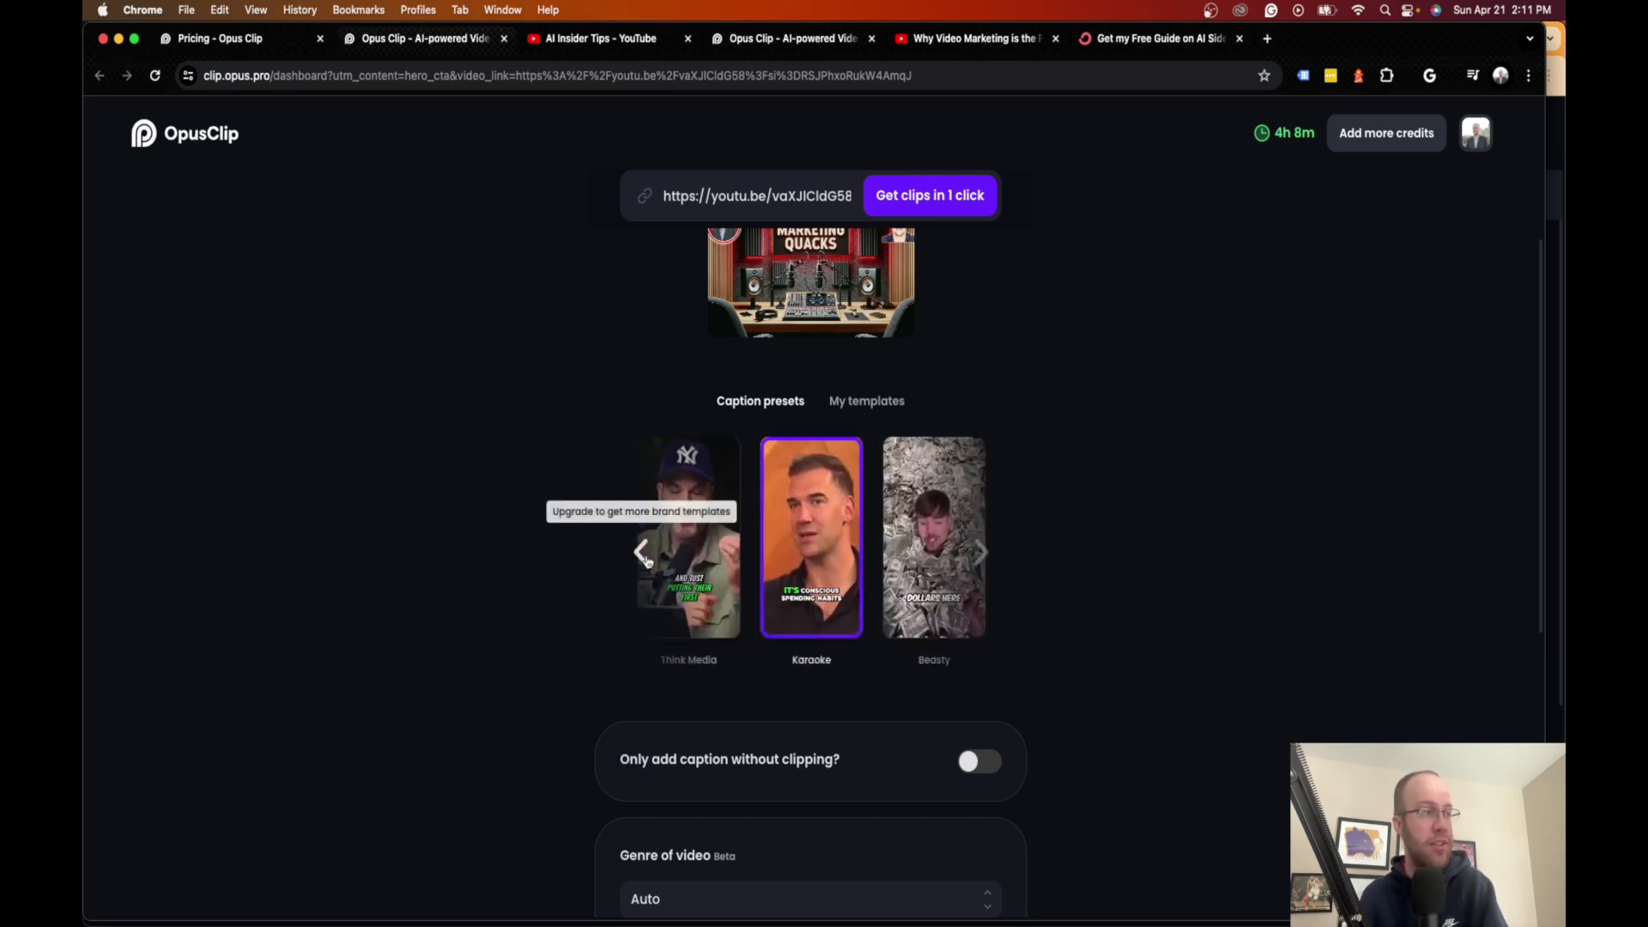
{"action": "left_click", "coordinate": [643, 553]}
Step: Check the Genre of video dropdown and leave it on Auto
{"action": "scroll", "coordinate": [1141, 595], "scroll_direction": "down", "scroll_amount": 4}
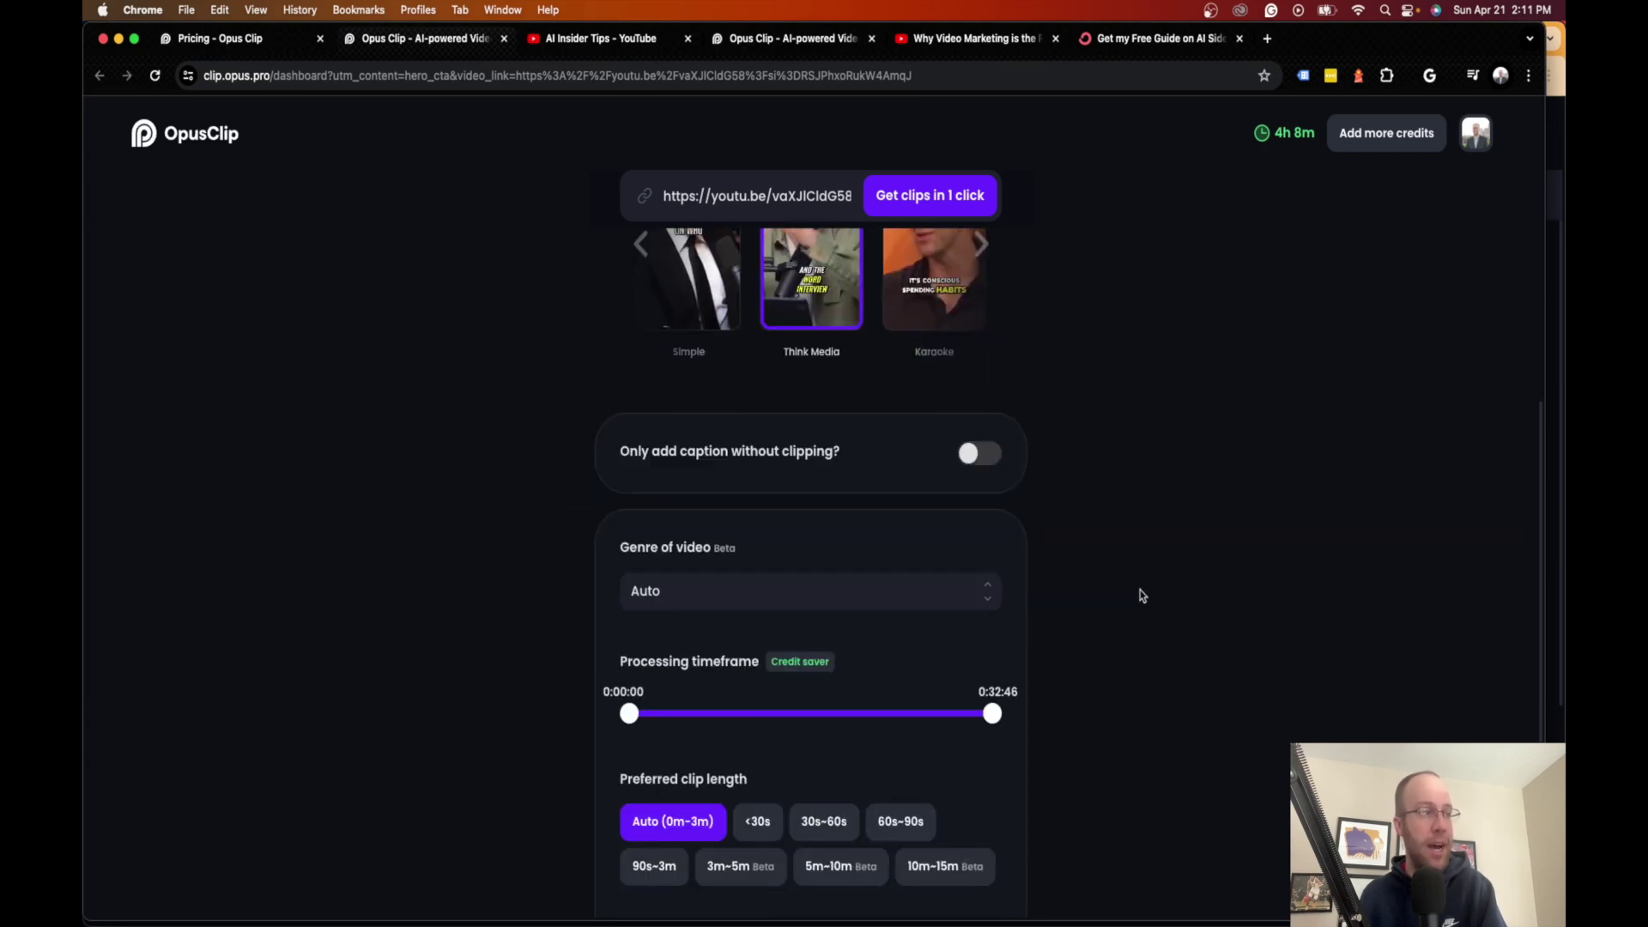
{"action": "mouse_move", "coordinate": [721, 461]}
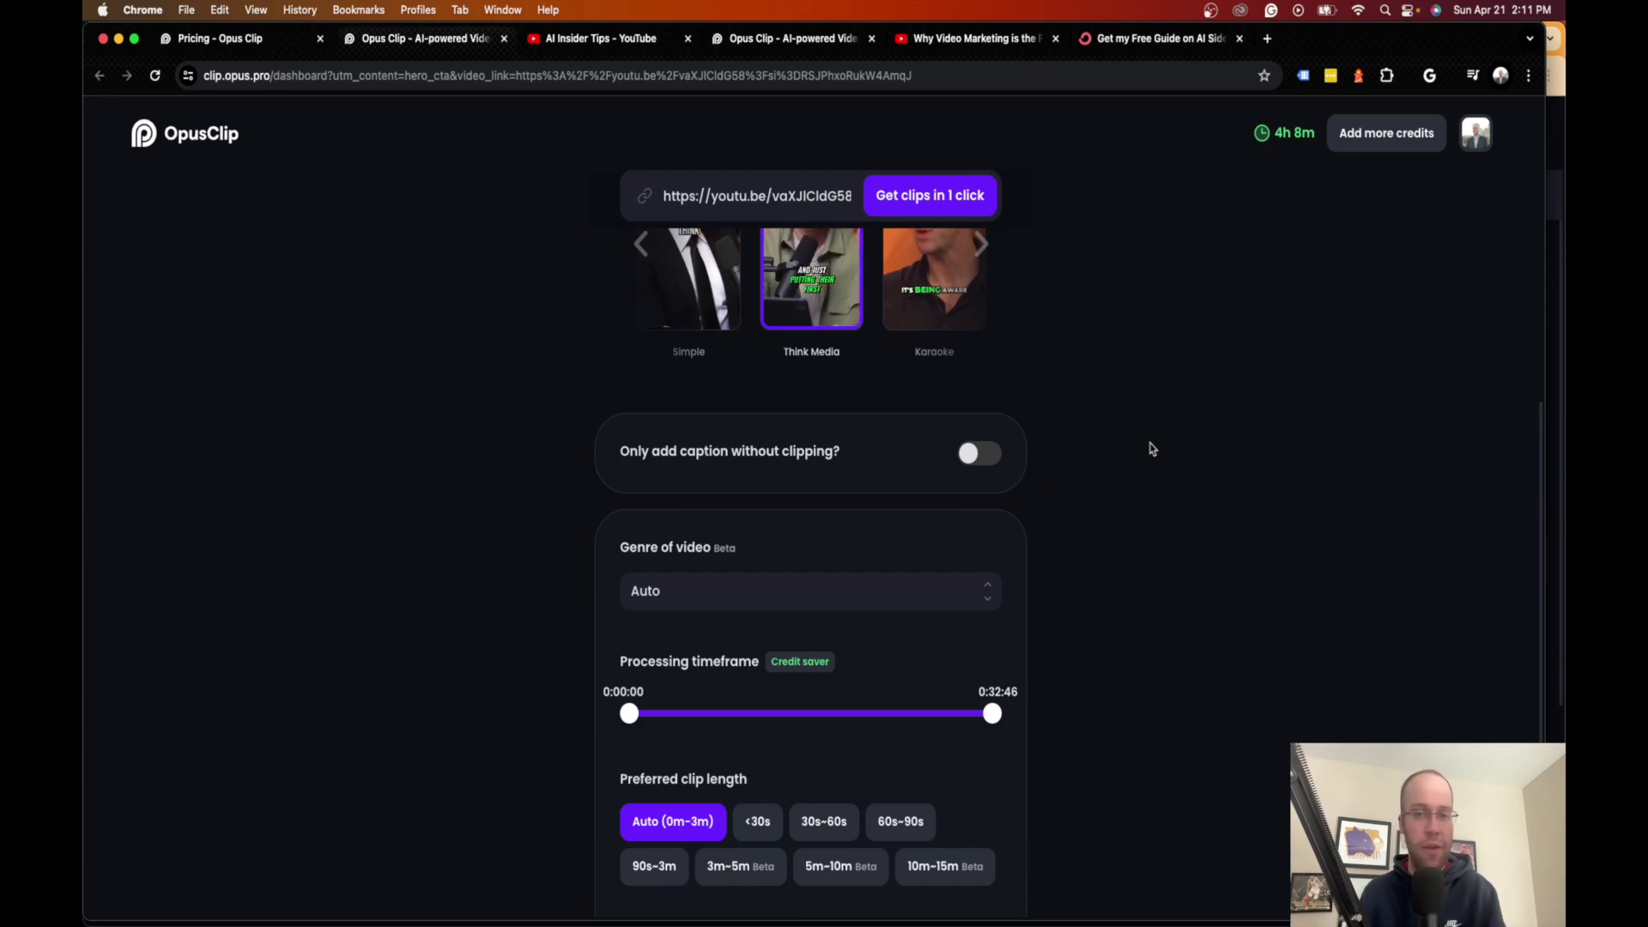
{"action": "scroll", "coordinate": [1184, 489], "scroll_direction": "down", "scroll_amount": 3}
{"action": "left_click", "coordinate": [711, 391]}
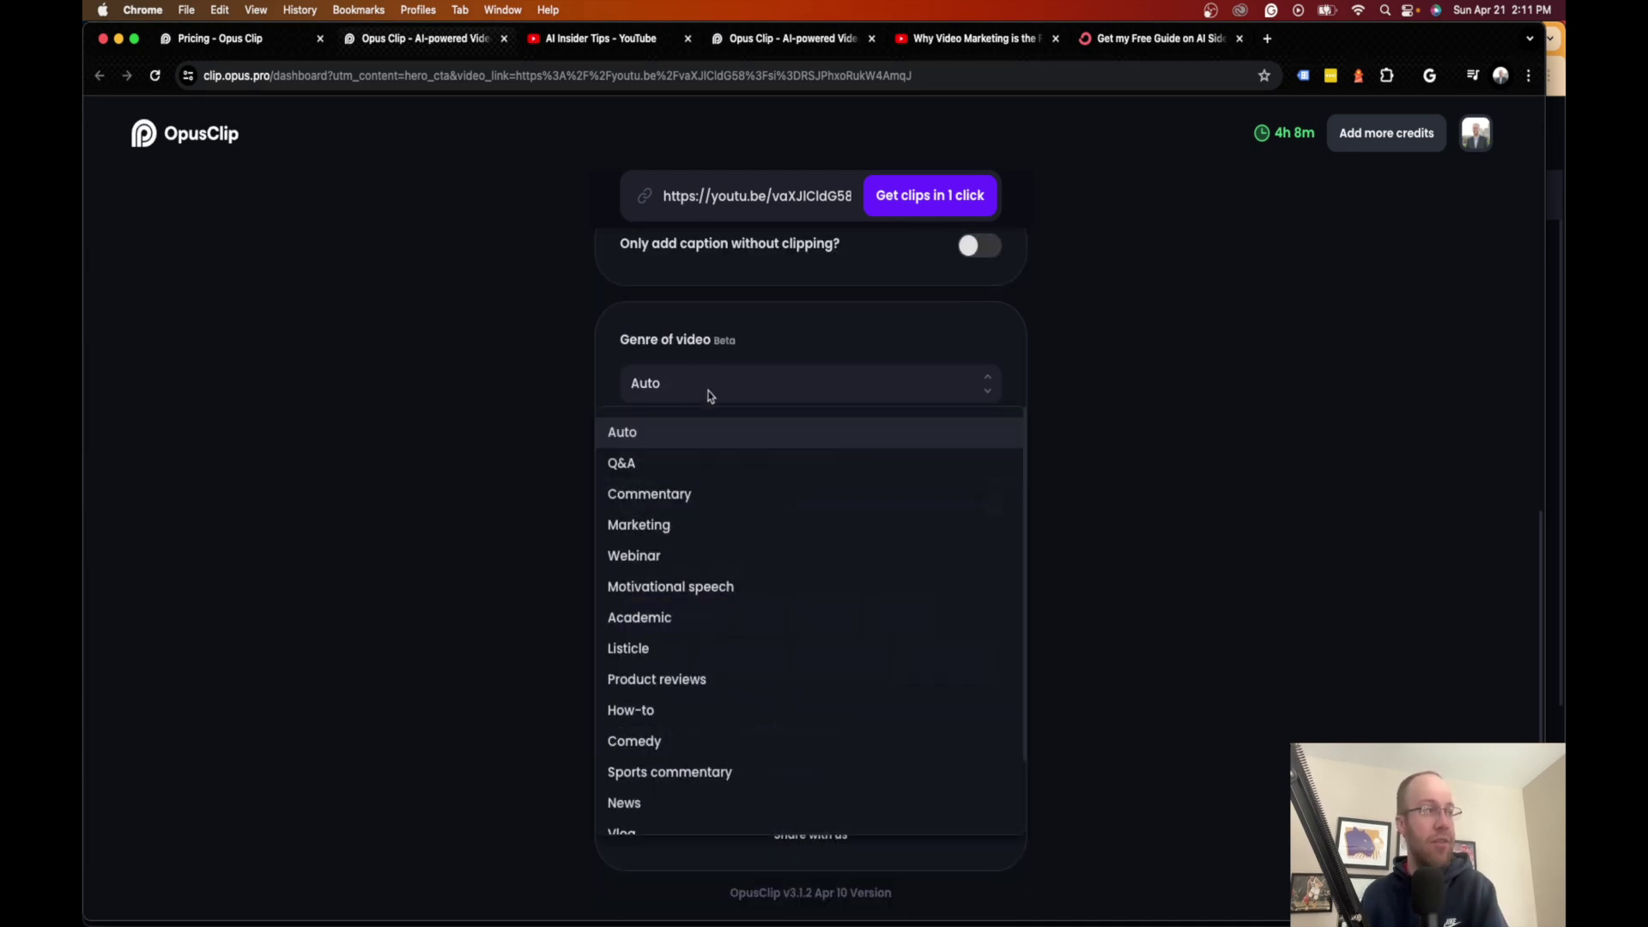
{"action": "left_click", "coordinate": [1316, 385]}
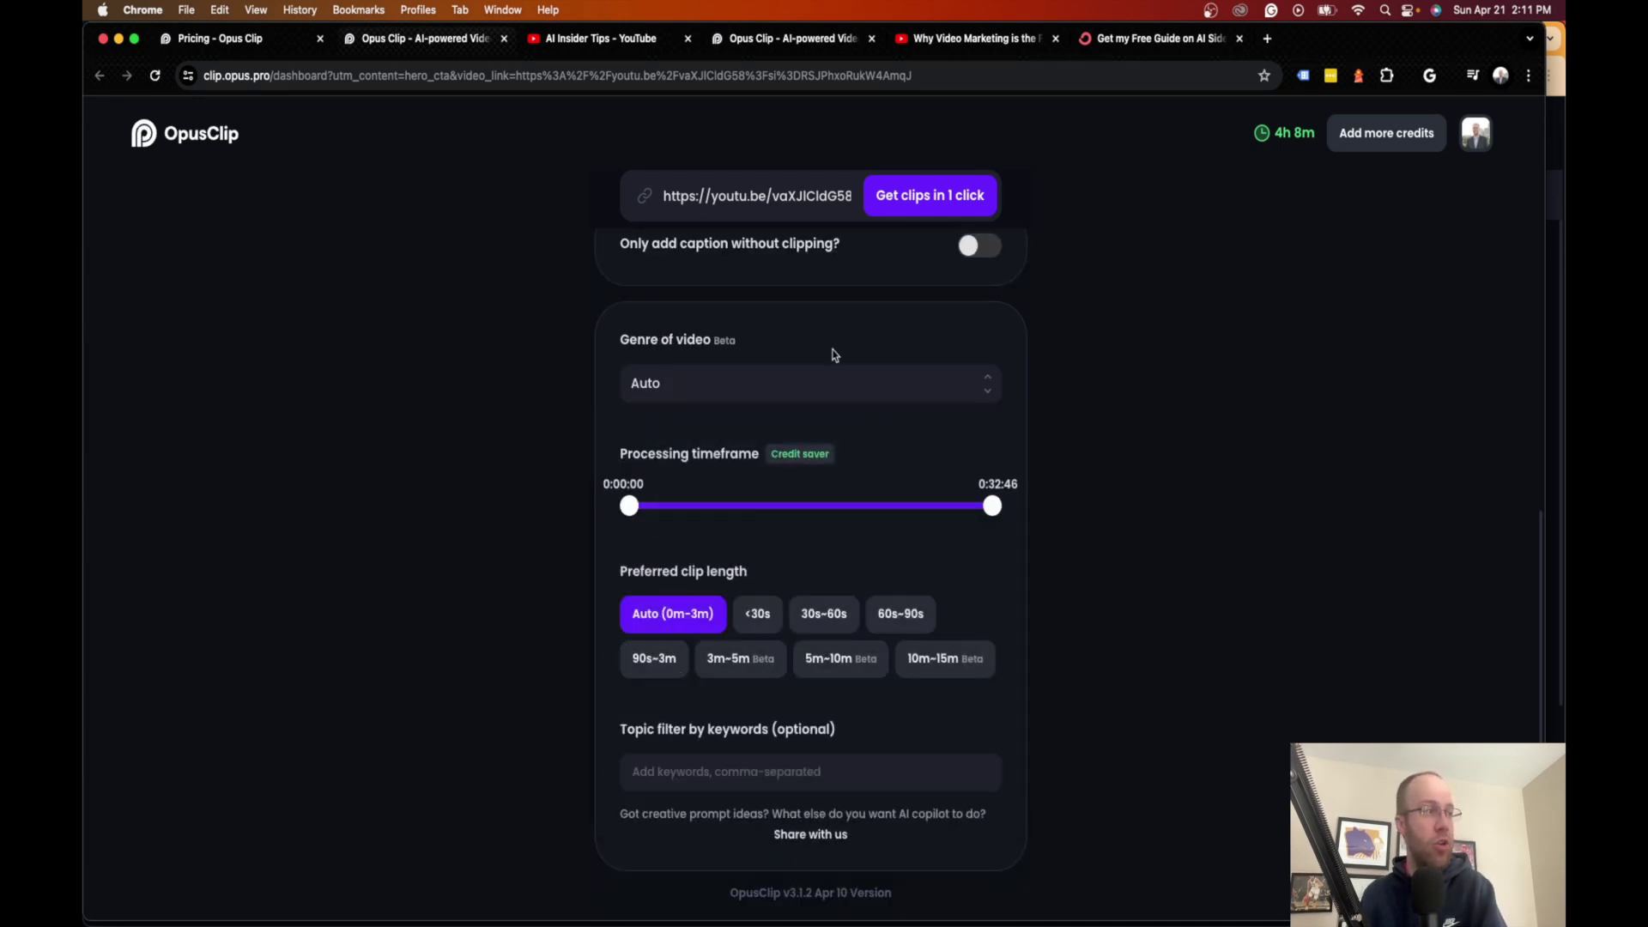
{"action": "double_click", "coordinate": [728, 340]}
{"action": "left_click", "coordinate": [1258, 474]}
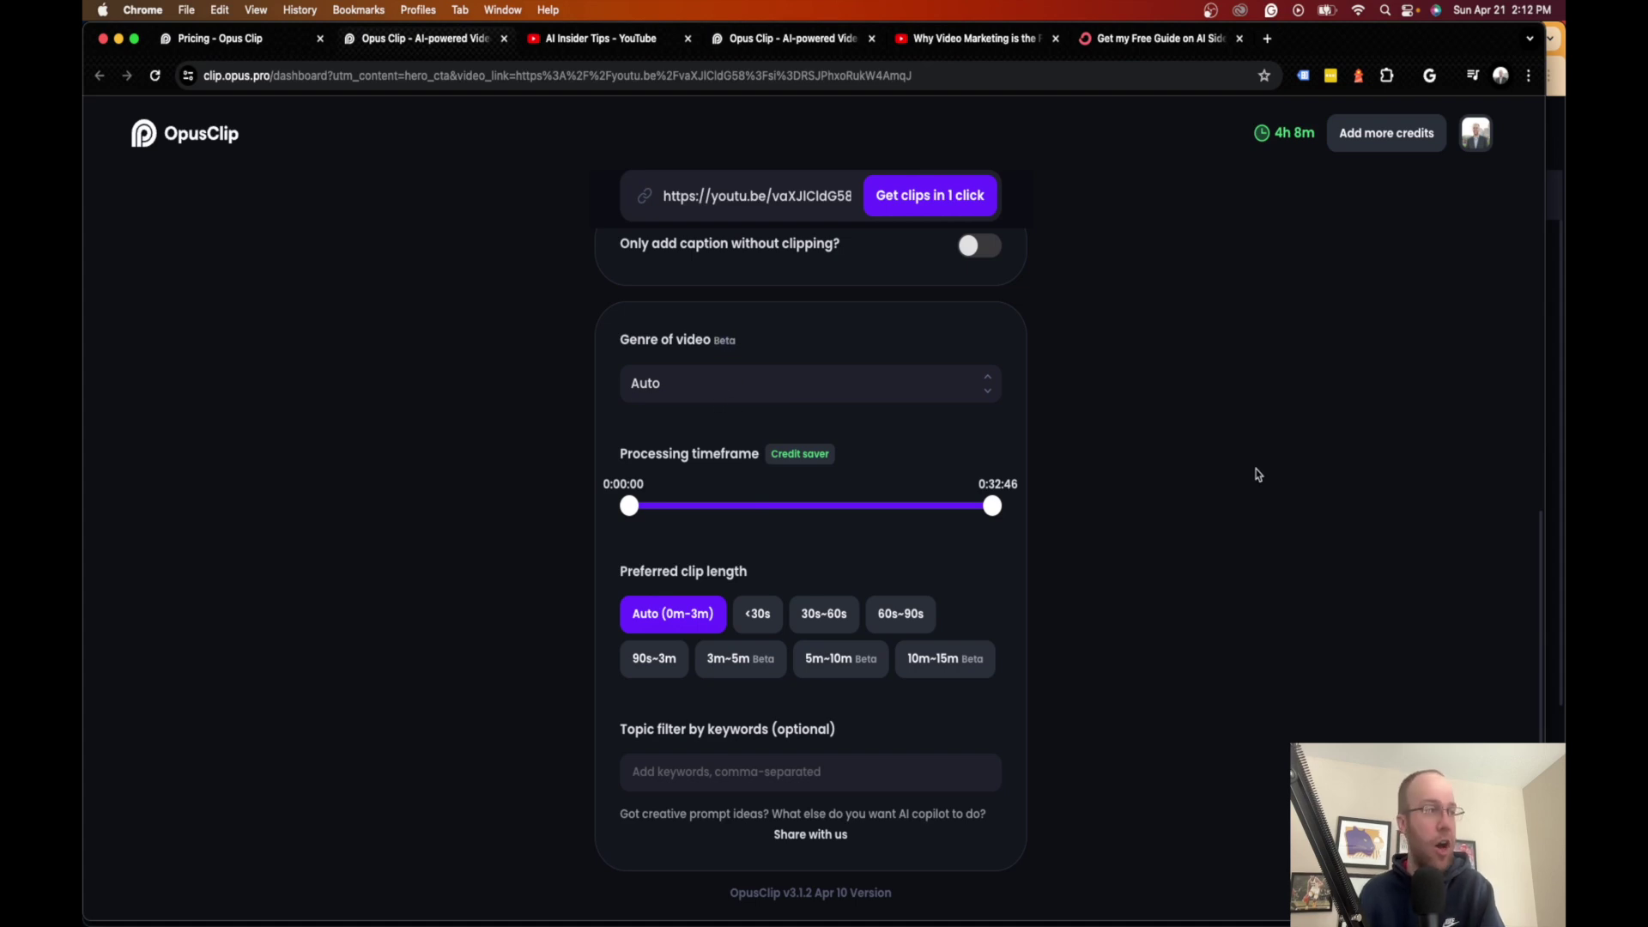
Step: Choose <30s and 30s–60s clip lengths and start generating clips
{"action": "scroll", "coordinate": [1000, 559], "scroll_direction": "down", "scroll_amount": 1}
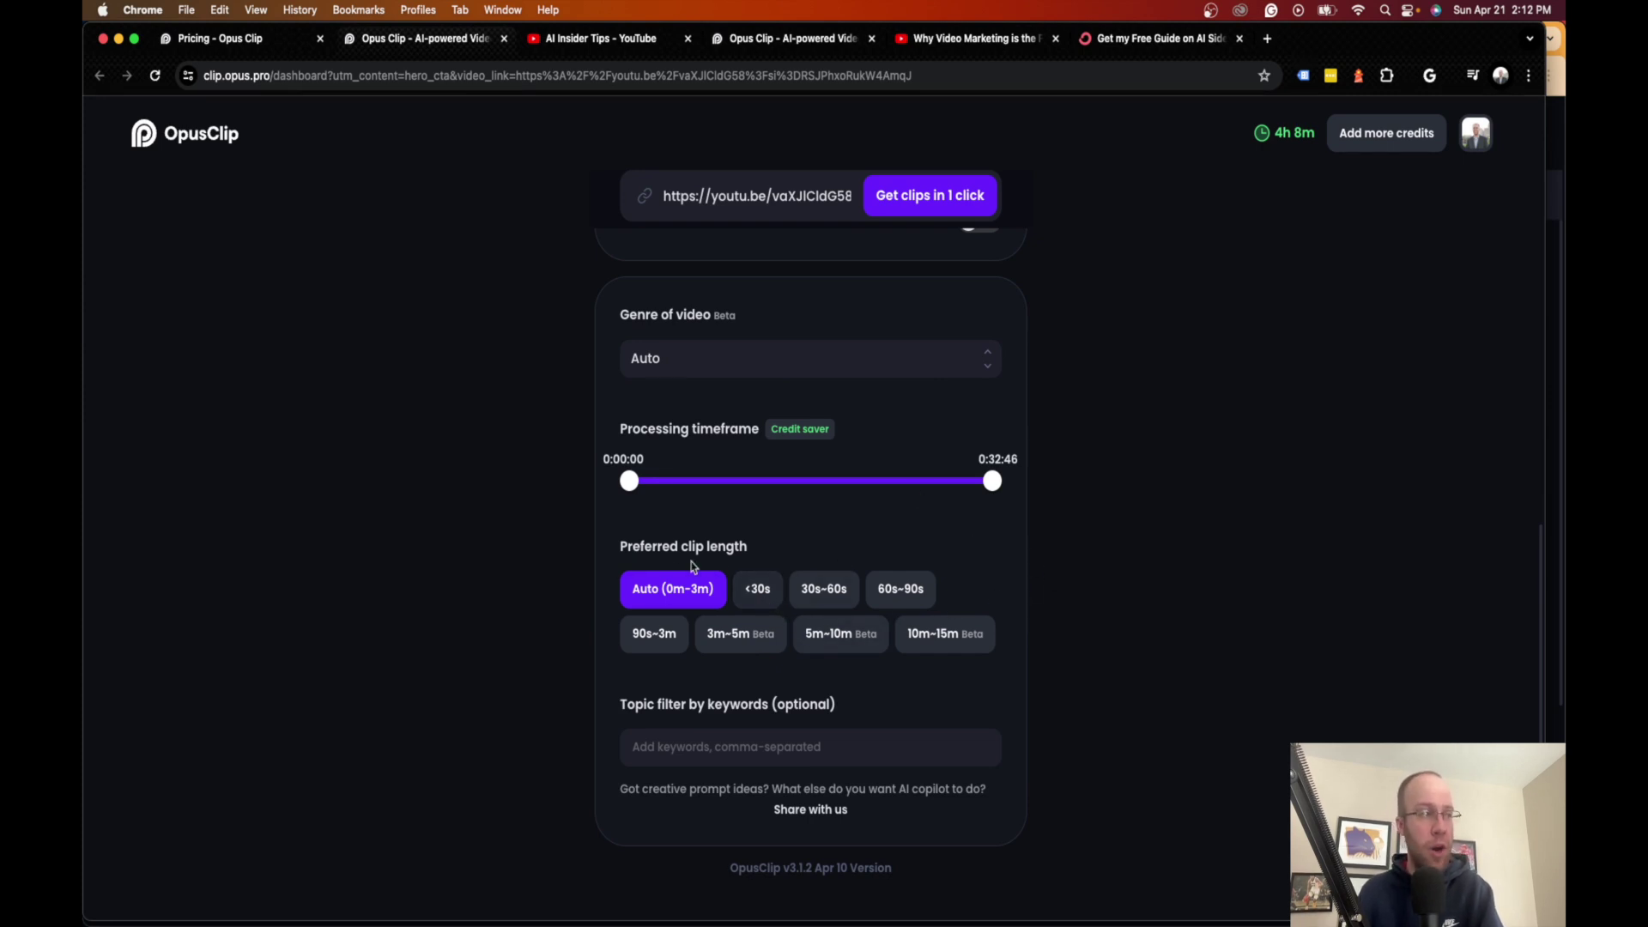
{"action": "left_click", "coordinate": [758, 589]}
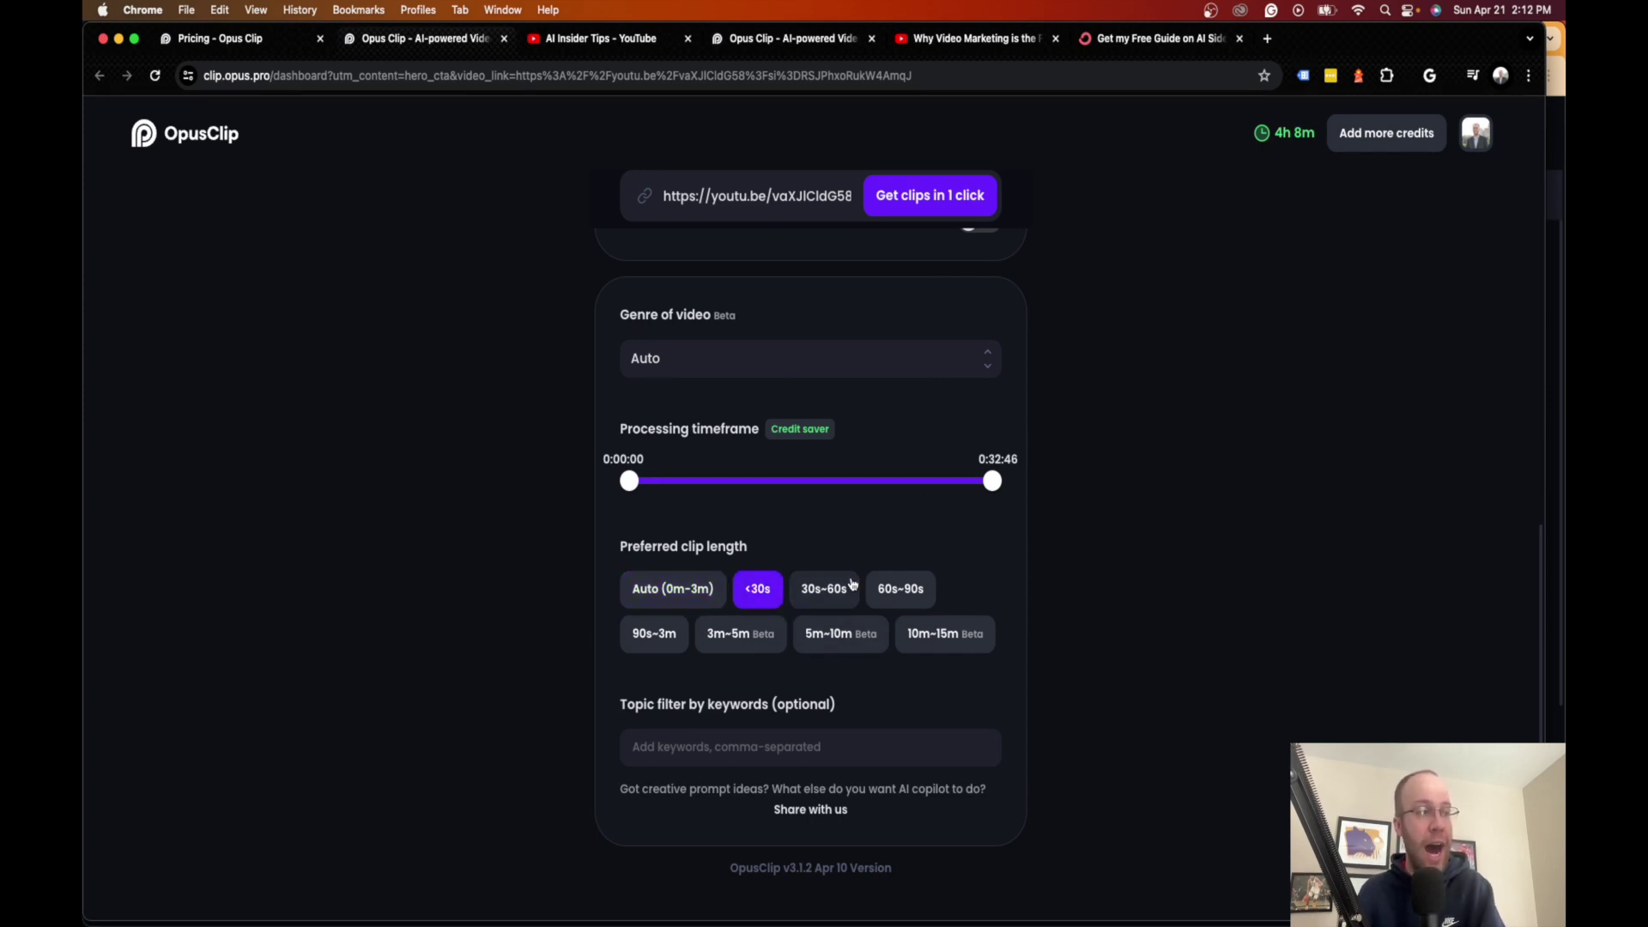
{"action": "left_click", "coordinate": [802, 591]}
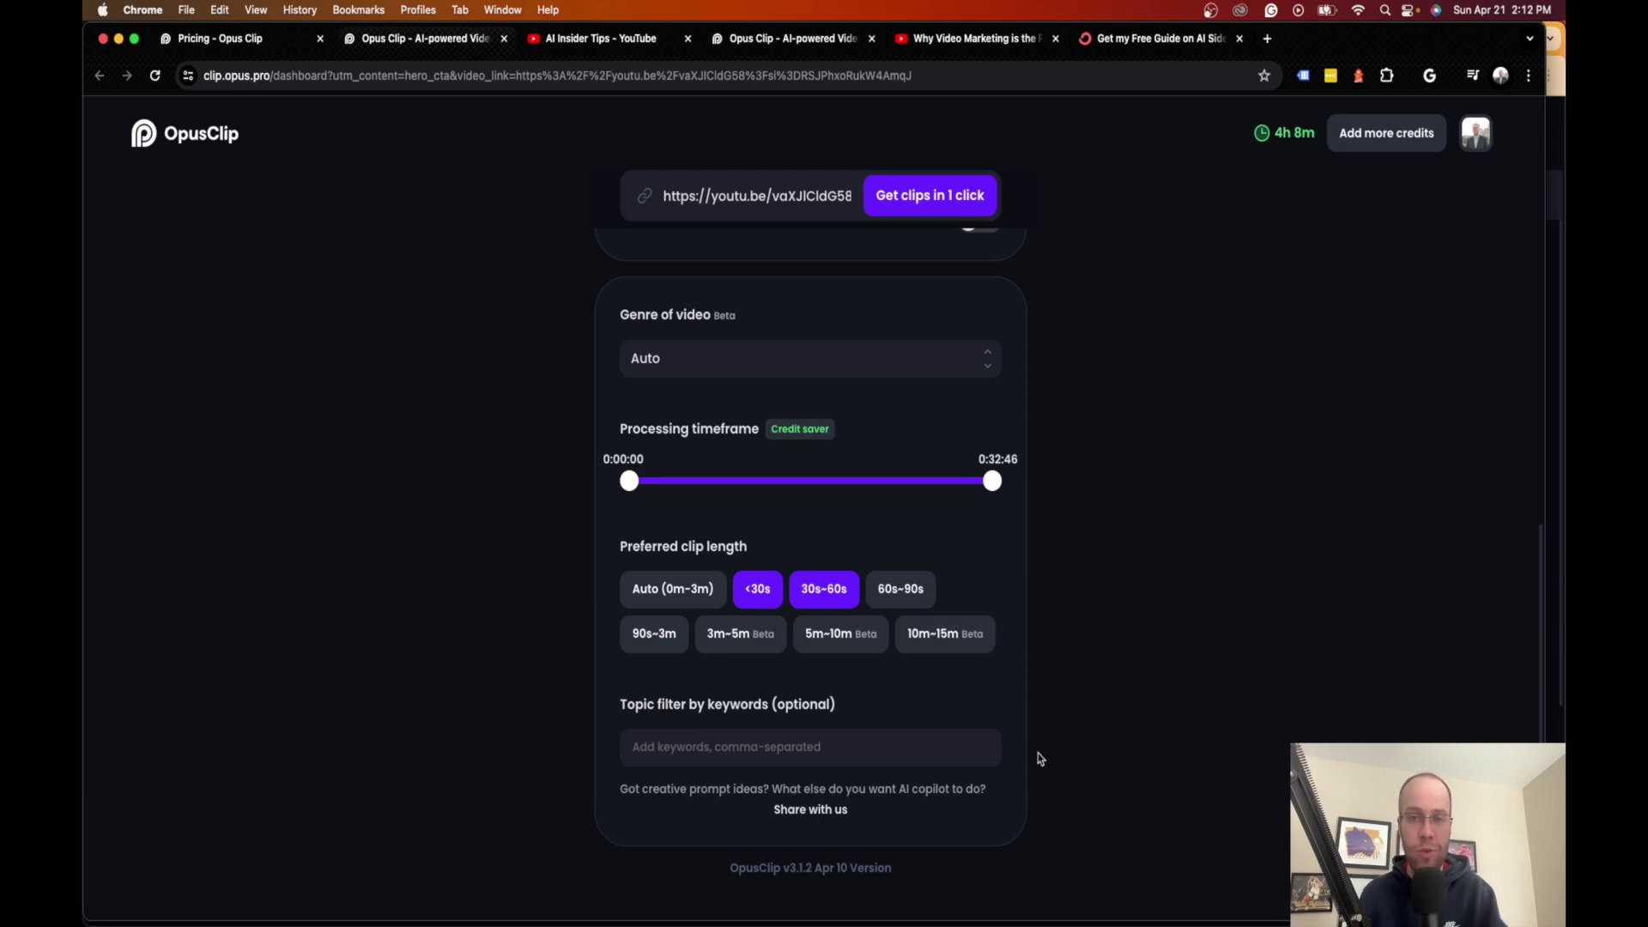
{"action": "scroll", "coordinate": [1199, 511], "scroll_direction": "up", "scroll_amount": 10}
{"action": "scroll", "coordinate": [1187, 360], "scroll_direction": "down", "scroll_amount": 10}
{"action": "scroll", "coordinate": [1131, 442], "scroll_direction": "up", "scroll_amount": 10}
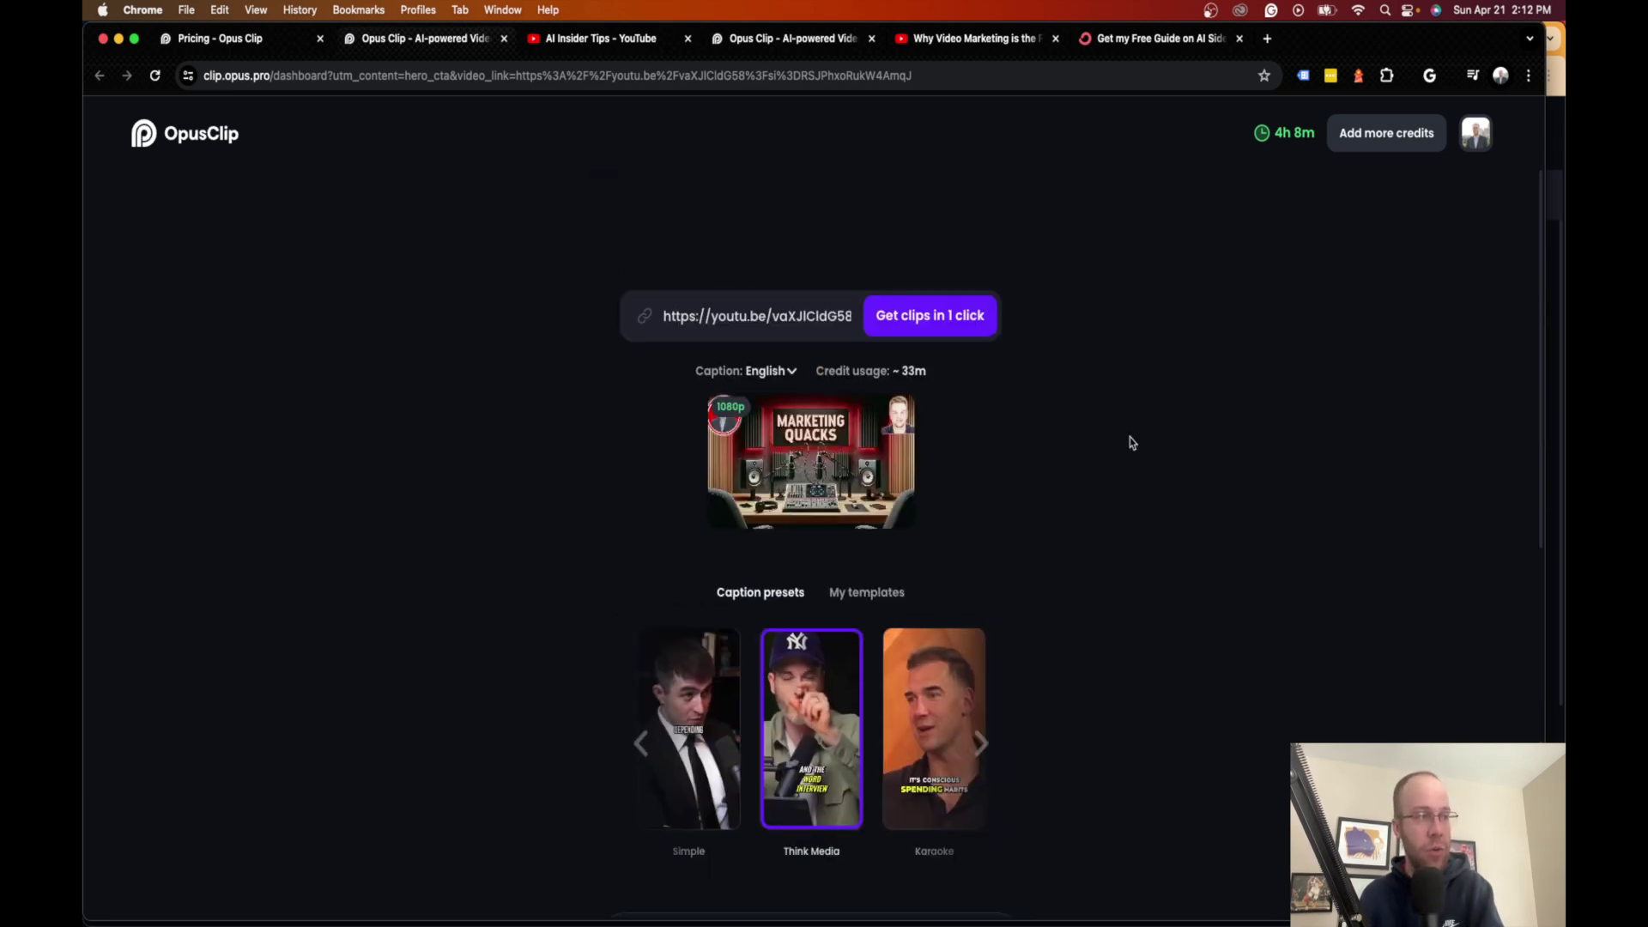
{"action": "left_click", "coordinate": [944, 323]}
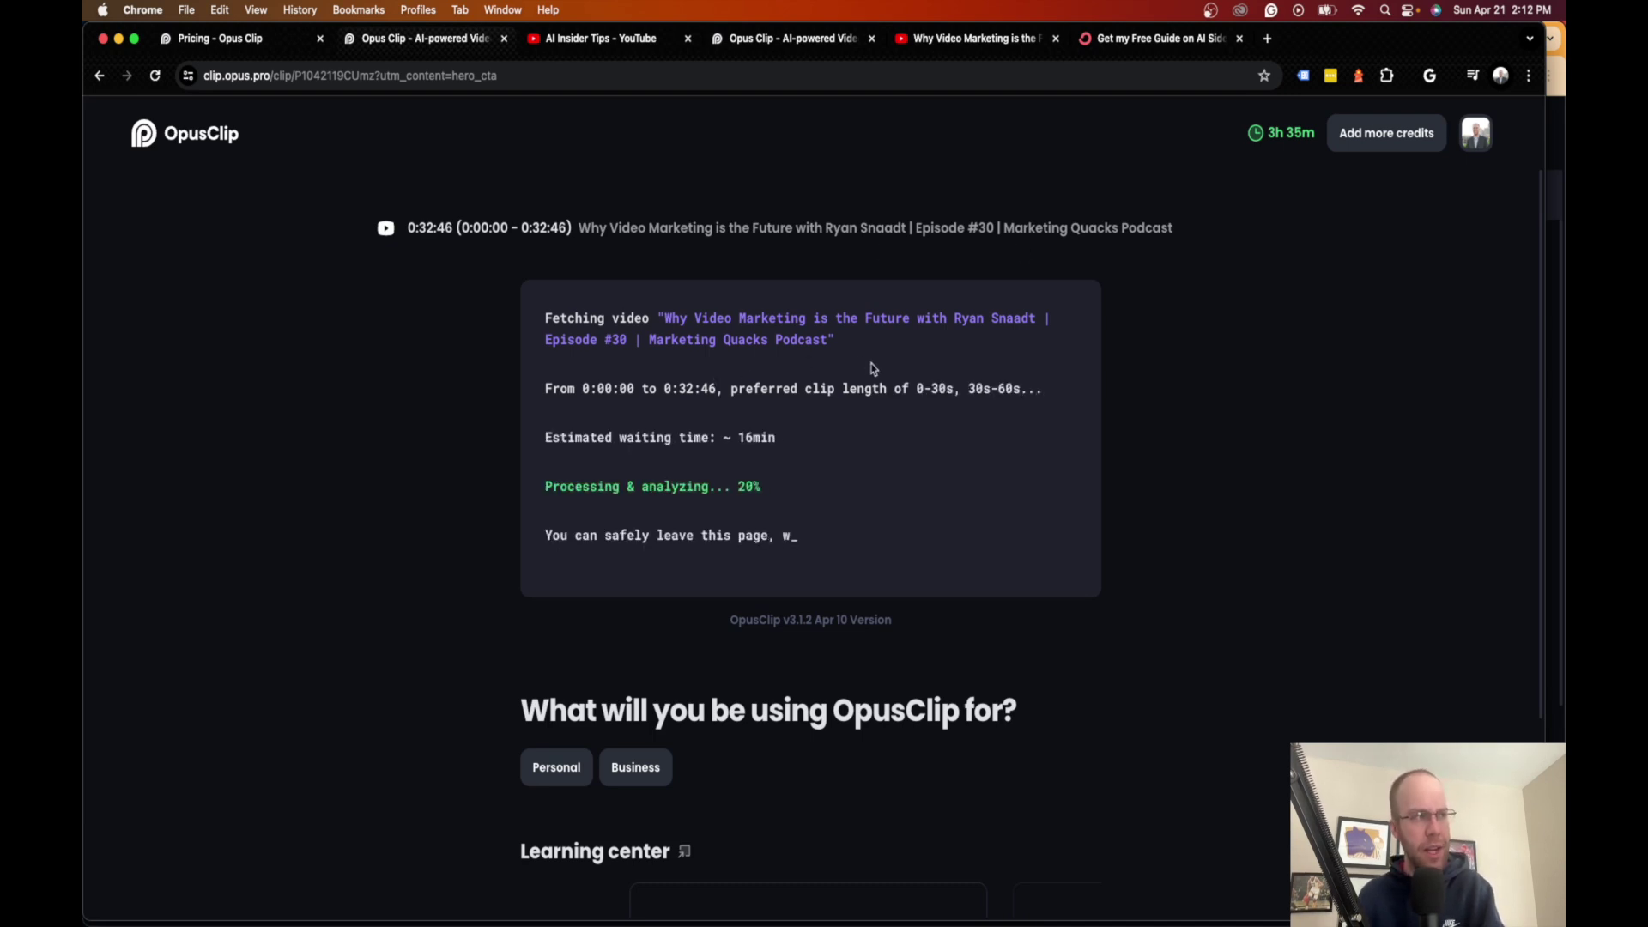
Step: Highlight the estimated wait, then open the Episode 30 project from the Dashboard
{"action": "left_click_drag", "start_coordinate": [782, 442], "coordinate": [717, 439]}
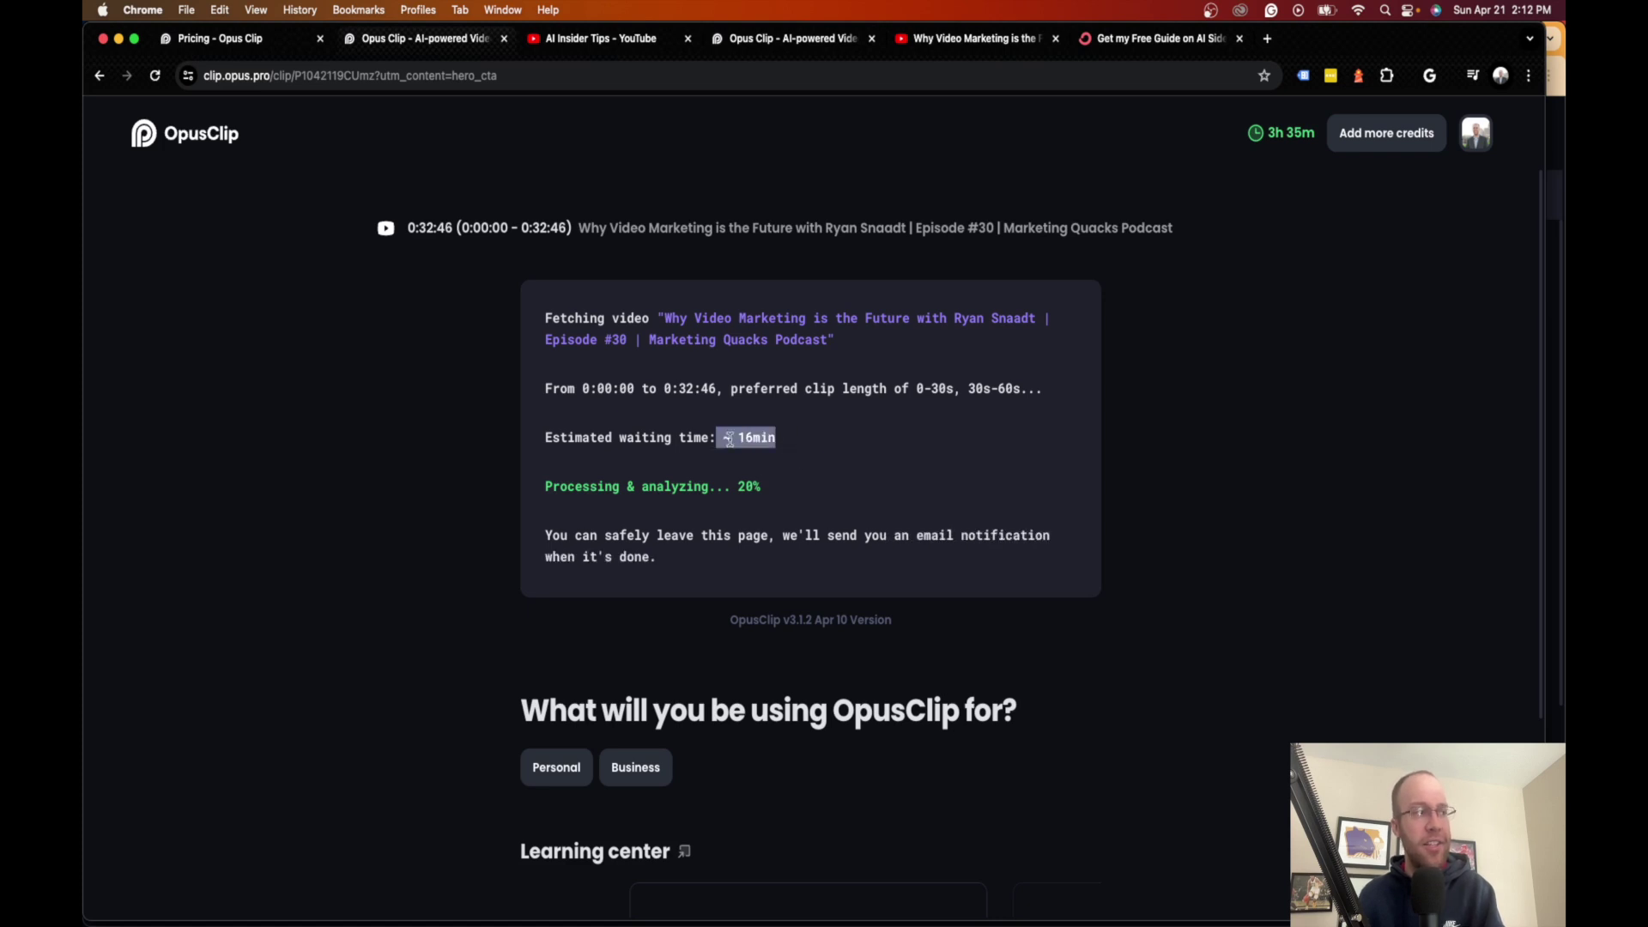
{"action": "left_click", "coordinate": [818, 445]}
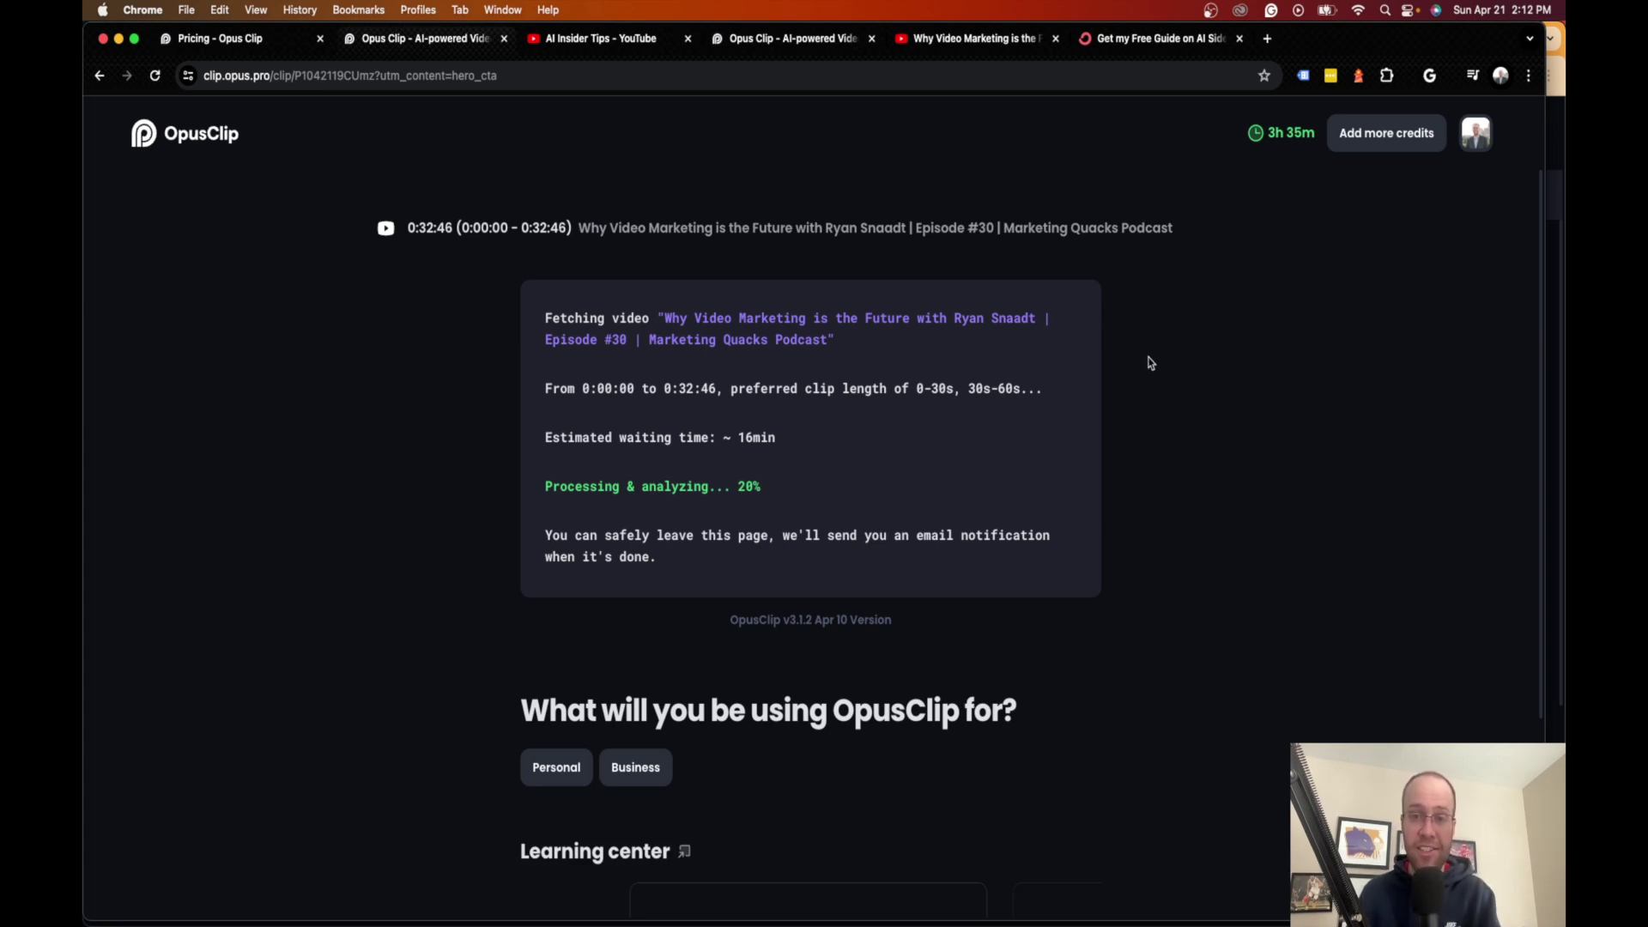
{"action": "left_click", "coordinate": [1487, 143]}
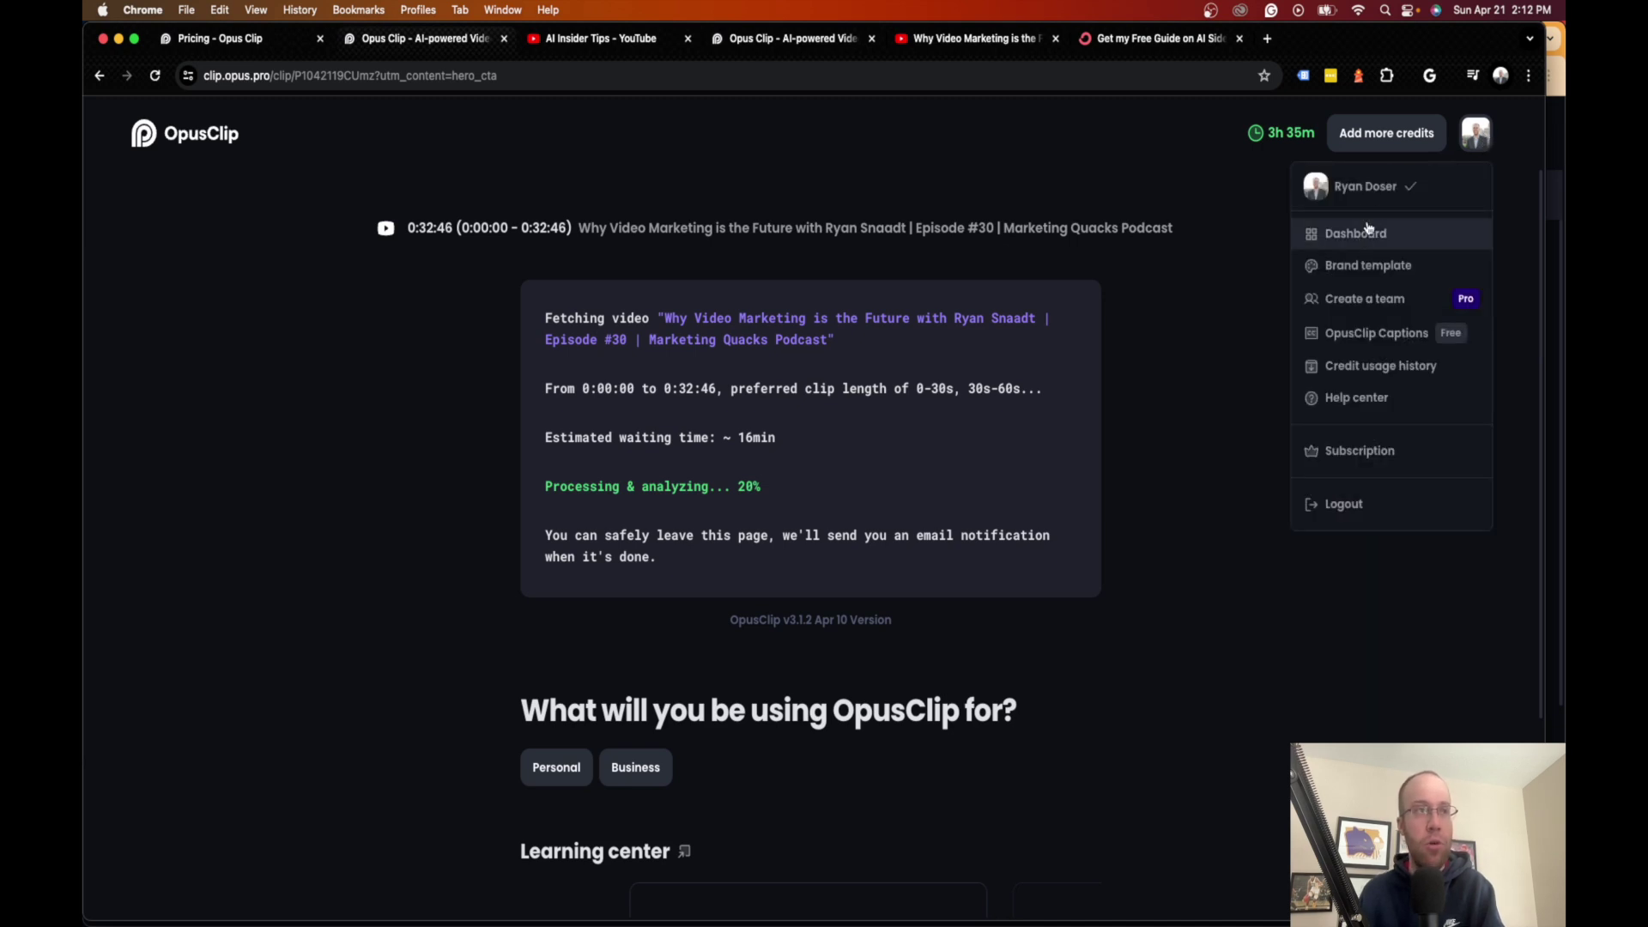
{"action": "left_click", "coordinate": [1322, 232]}
{"action": "scroll", "coordinate": [931, 423], "scroll_direction": "down", "scroll_amount": 5}
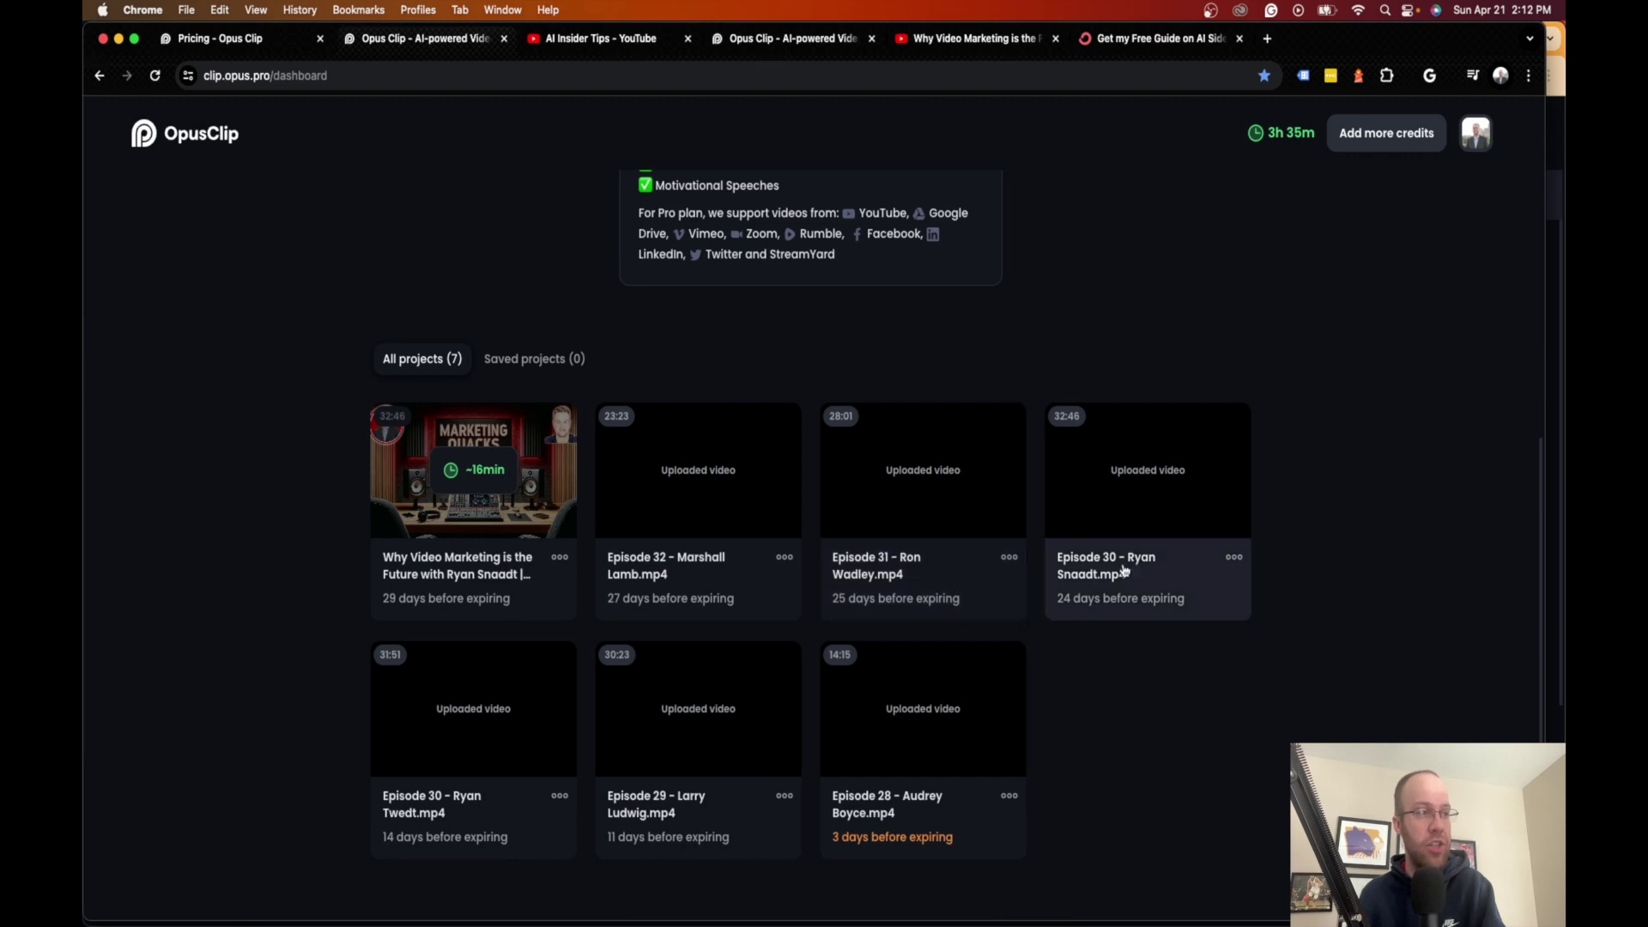
{"action": "left_click", "coordinate": [1162, 511]}
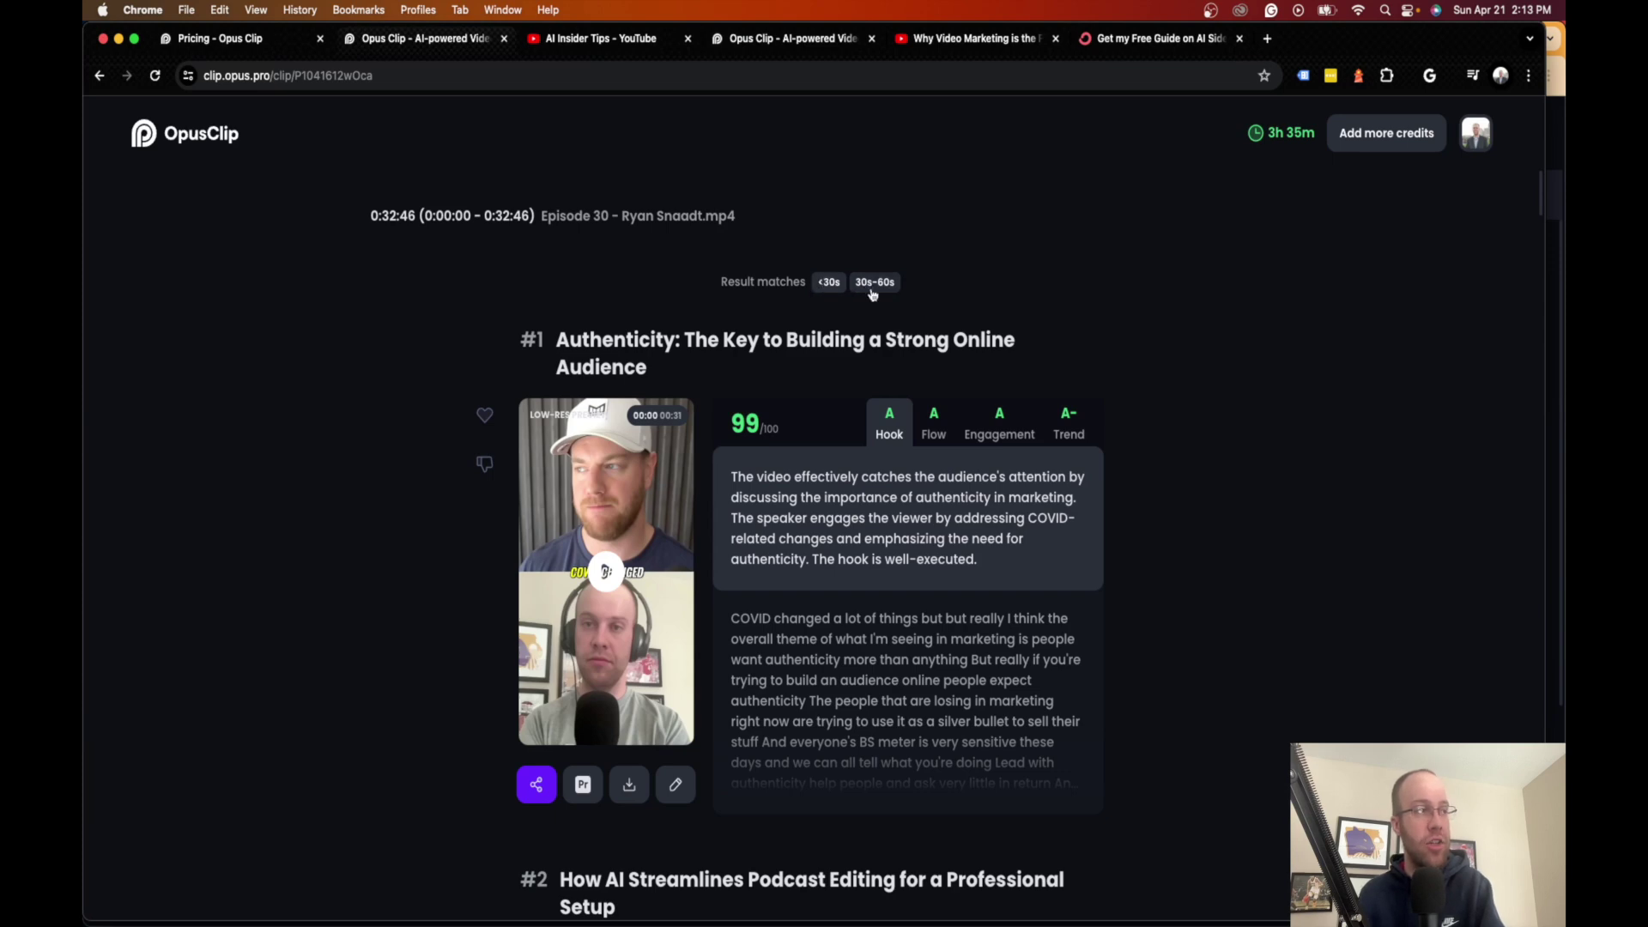
Step: Scroll the ranked Episode 30 clips and highlight #1's title about authenticity
{"action": "scroll", "coordinate": [747, 366], "scroll_direction": "down", "scroll_amount": 20}
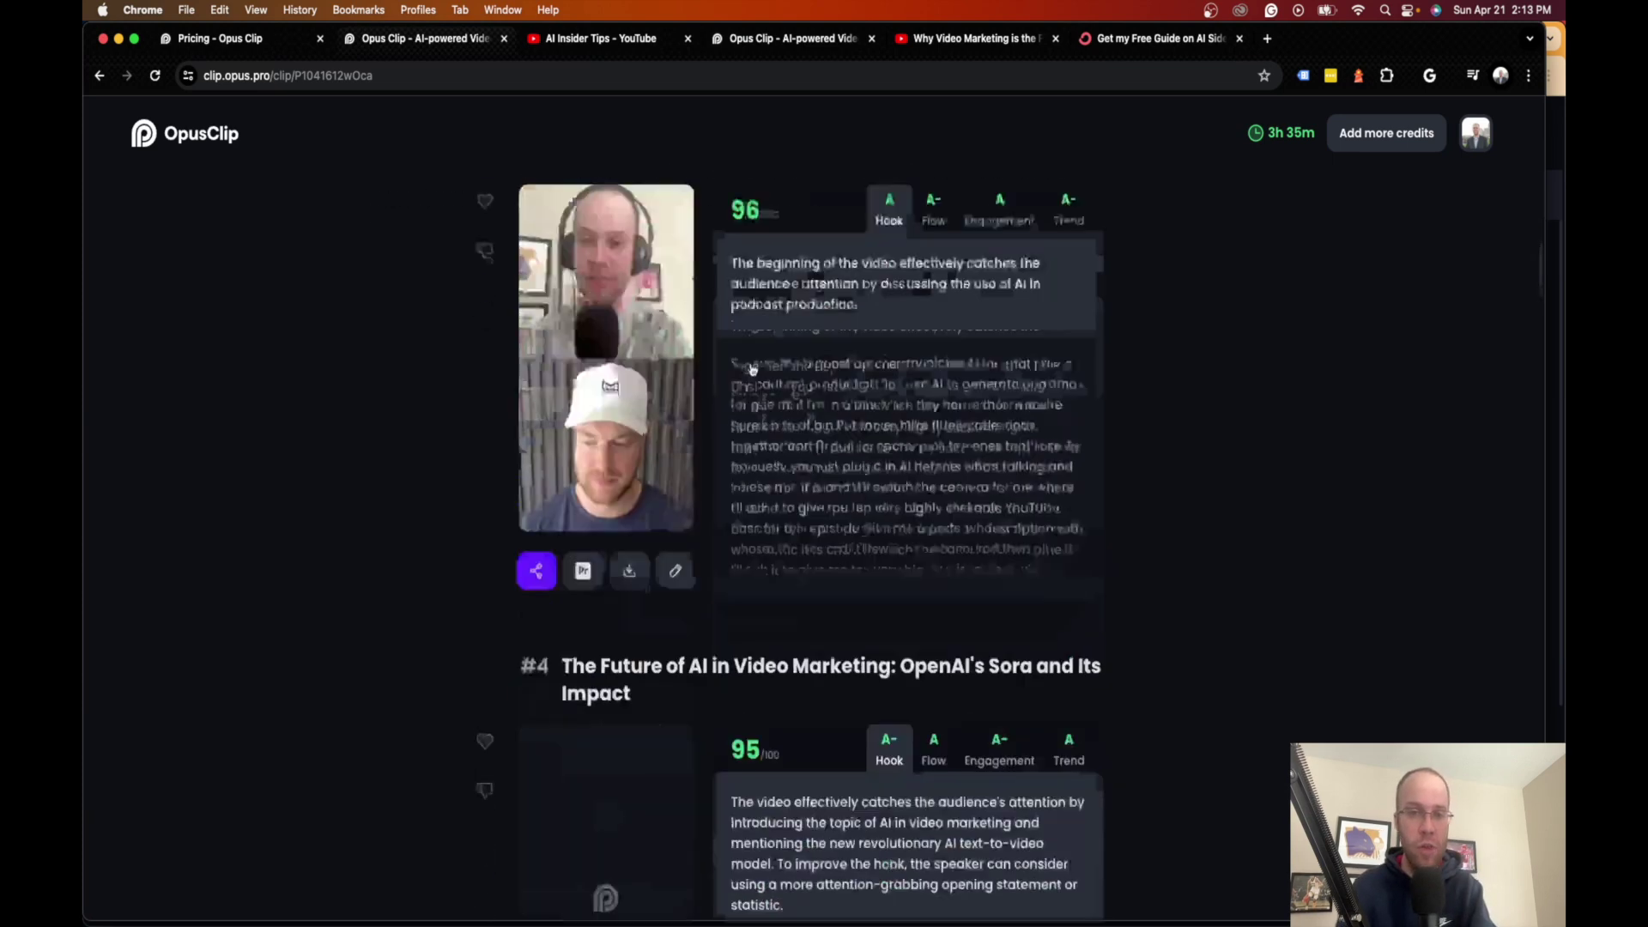
{"action": "scroll", "coordinate": [751, 365], "scroll_direction": "down", "scroll_amount": 20}
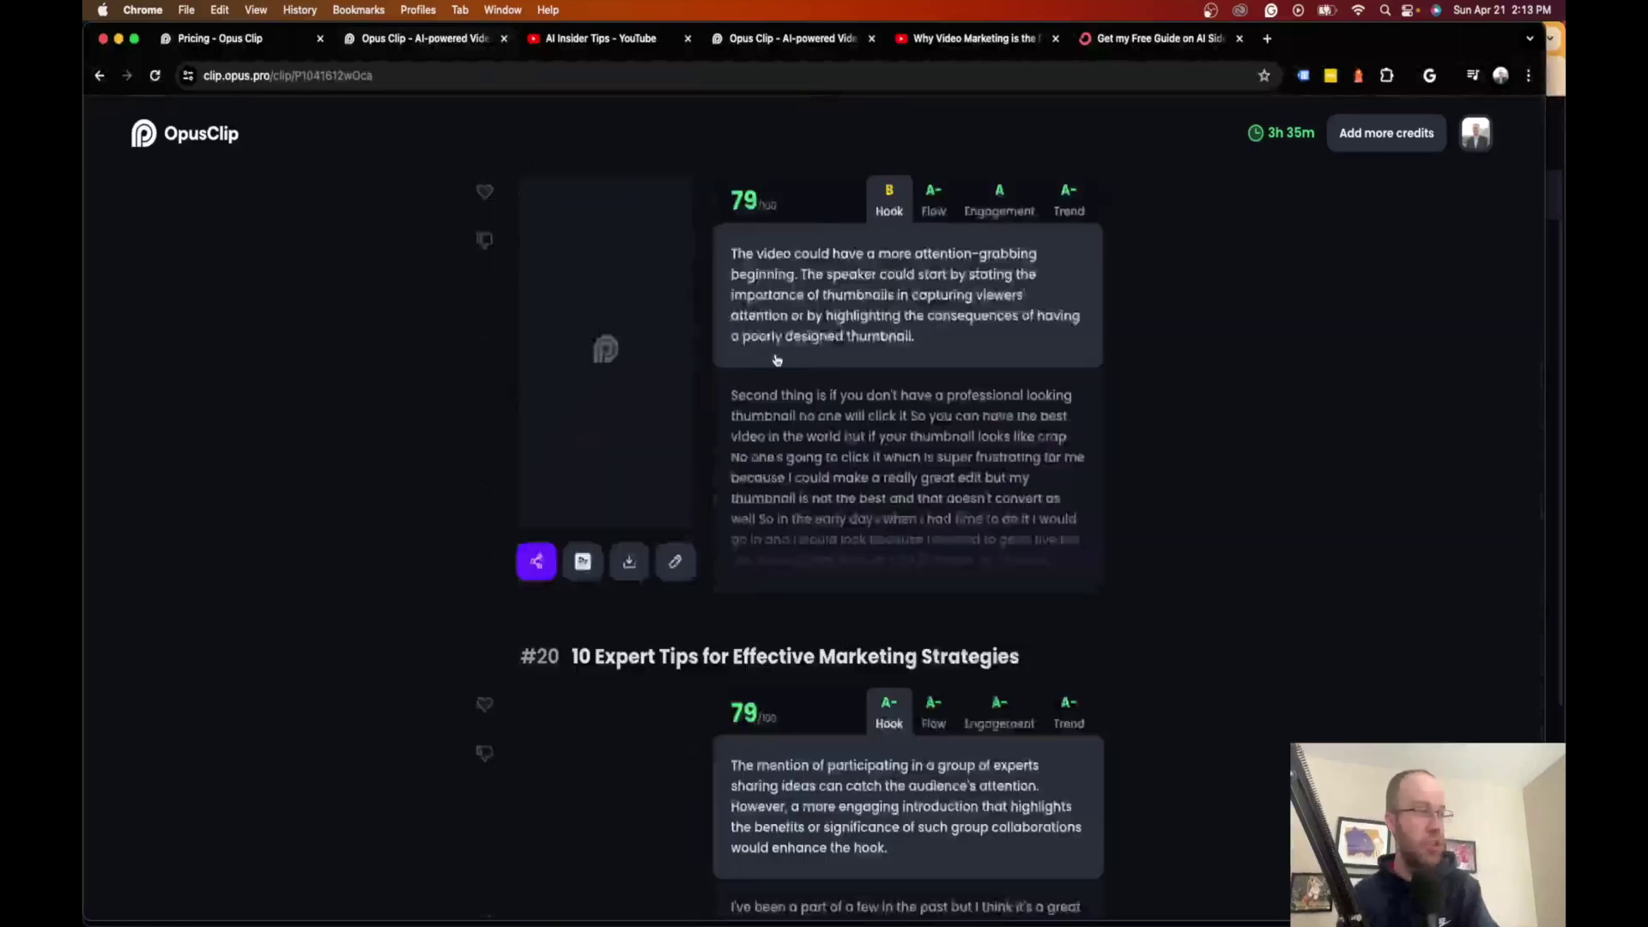
{"action": "scroll", "coordinate": [773, 353], "scroll_direction": "down", "scroll_amount": 15}
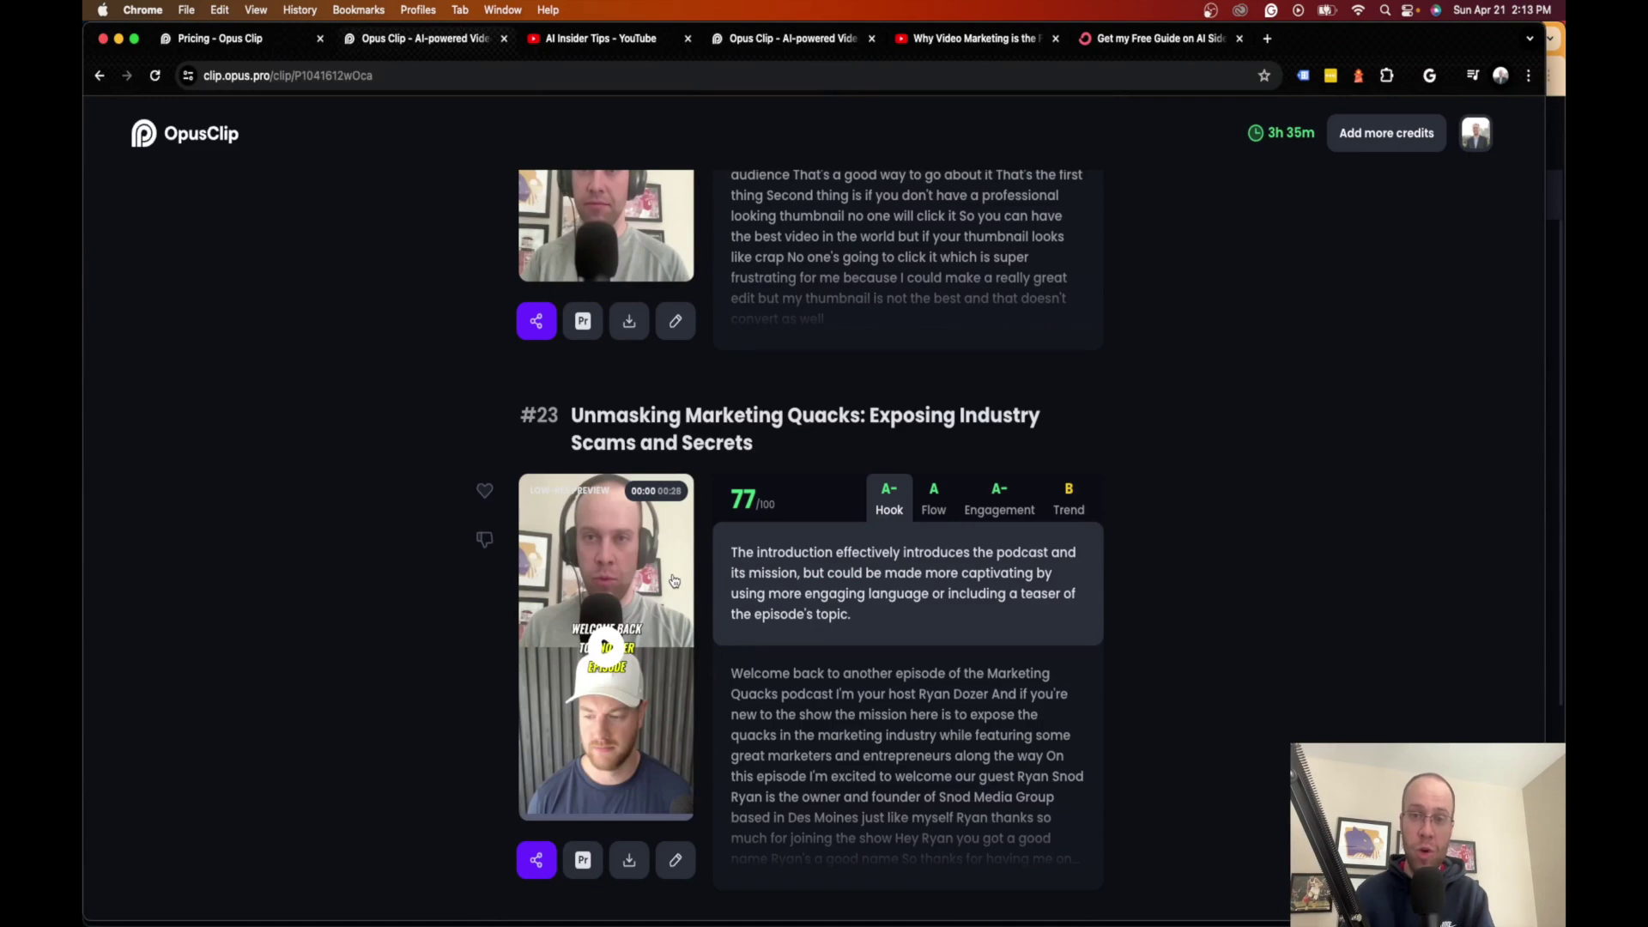
{"action": "scroll", "coordinate": [674, 581], "scroll_direction": "up", "scroll_amount": 20}
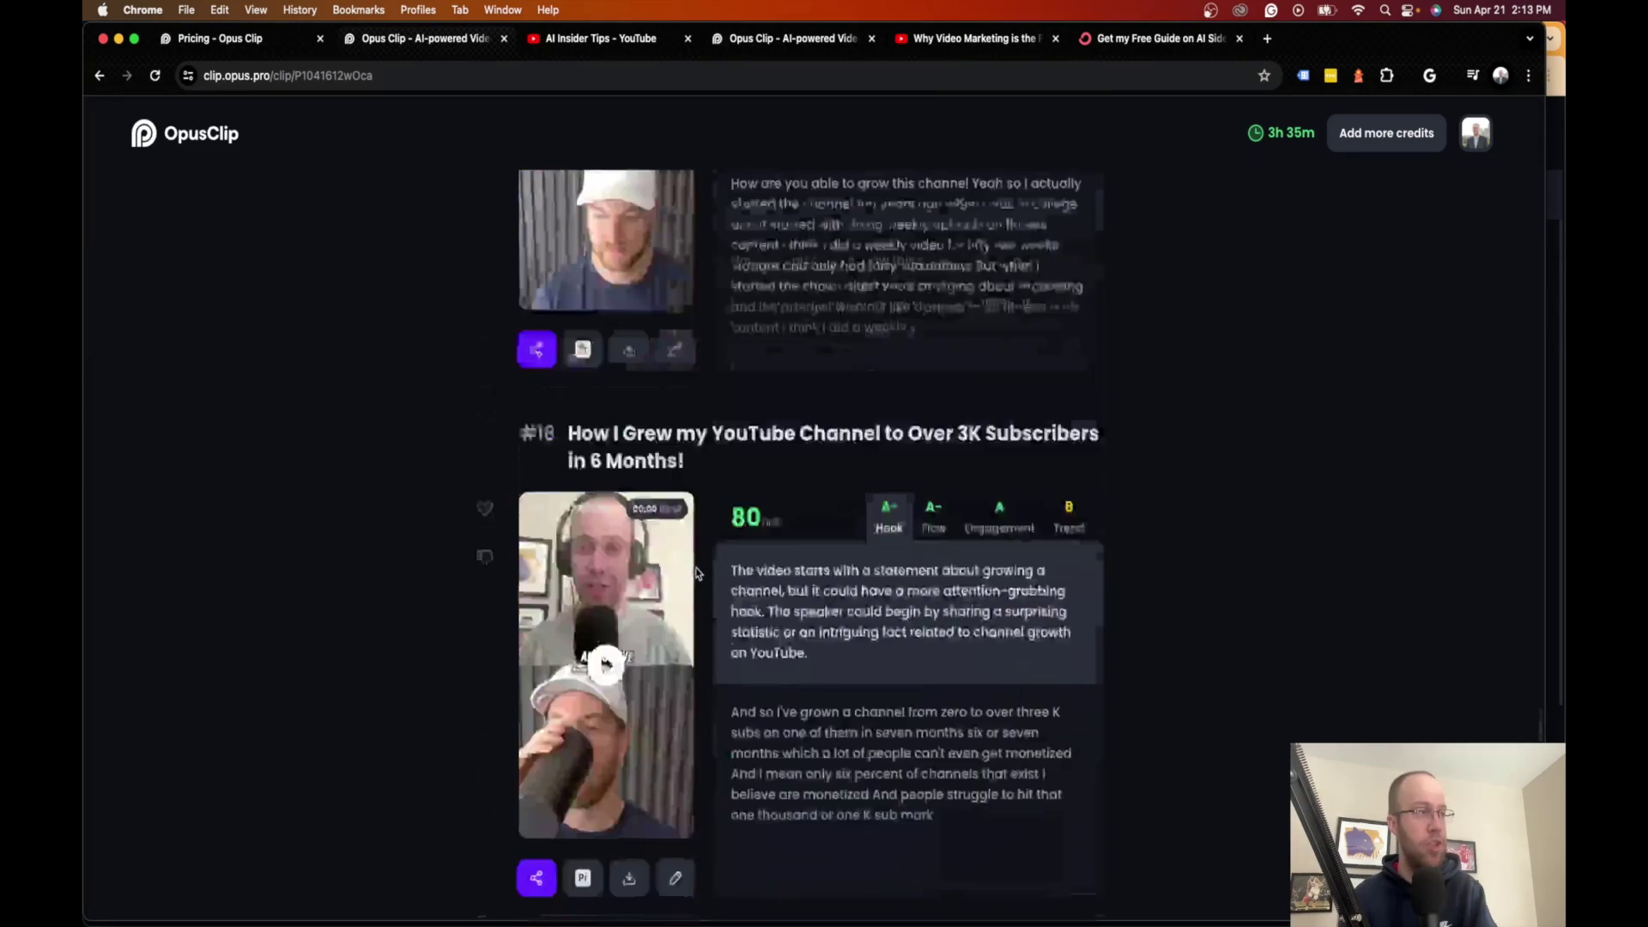
{"action": "scroll", "coordinate": [888, 514], "scroll_direction": "up", "scroll_amount": 10}
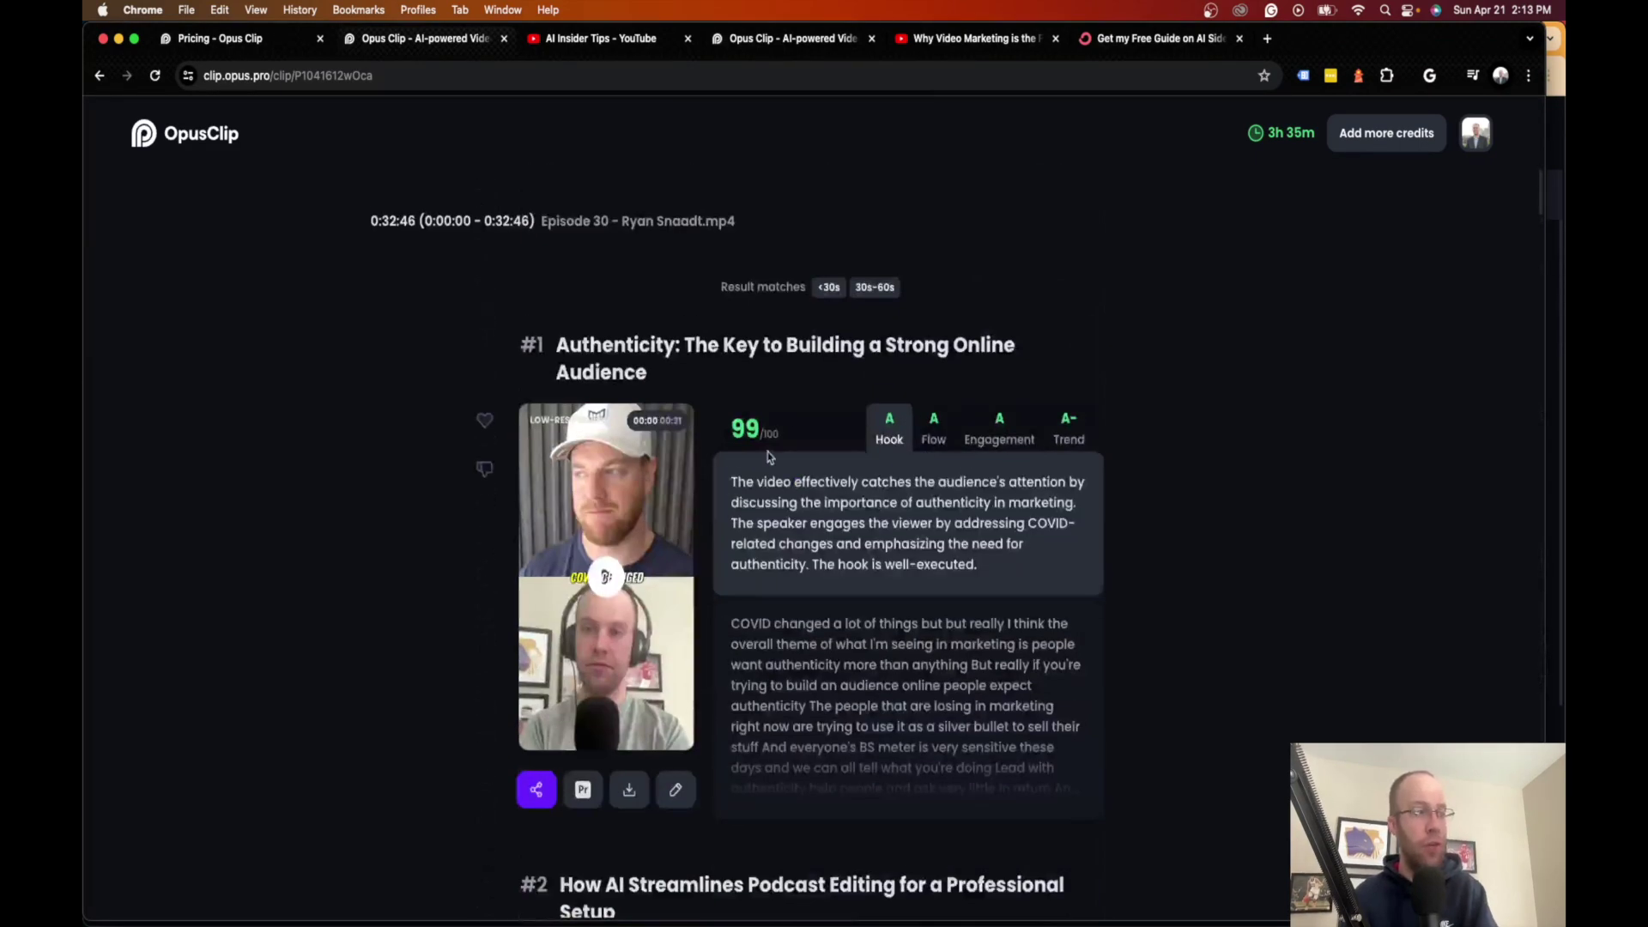
{"action": "mouse_move", "coordinate": [732, 436]}
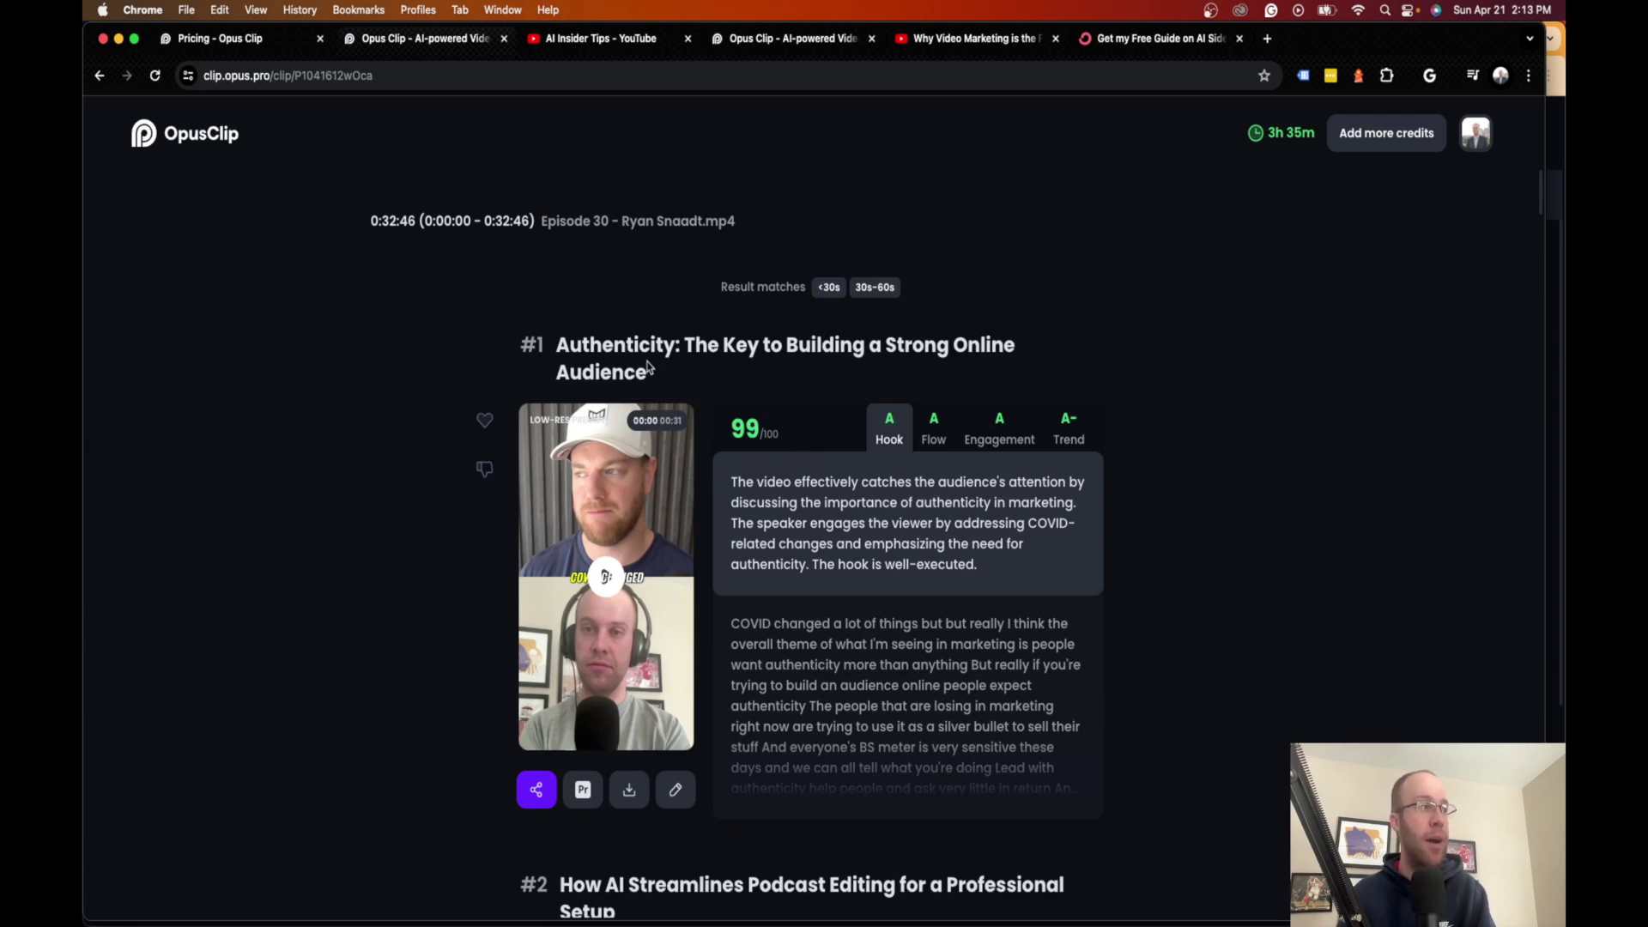
{"action": "left_click_drag", "start_coordinate": [650, 367], "coordinate": [553, 343]}
Step: Review clip #1's Flow, Engagement and Trend feedback, then return to its Hook feedback
{"action": "left_click", "coordinate": [680, 338]}
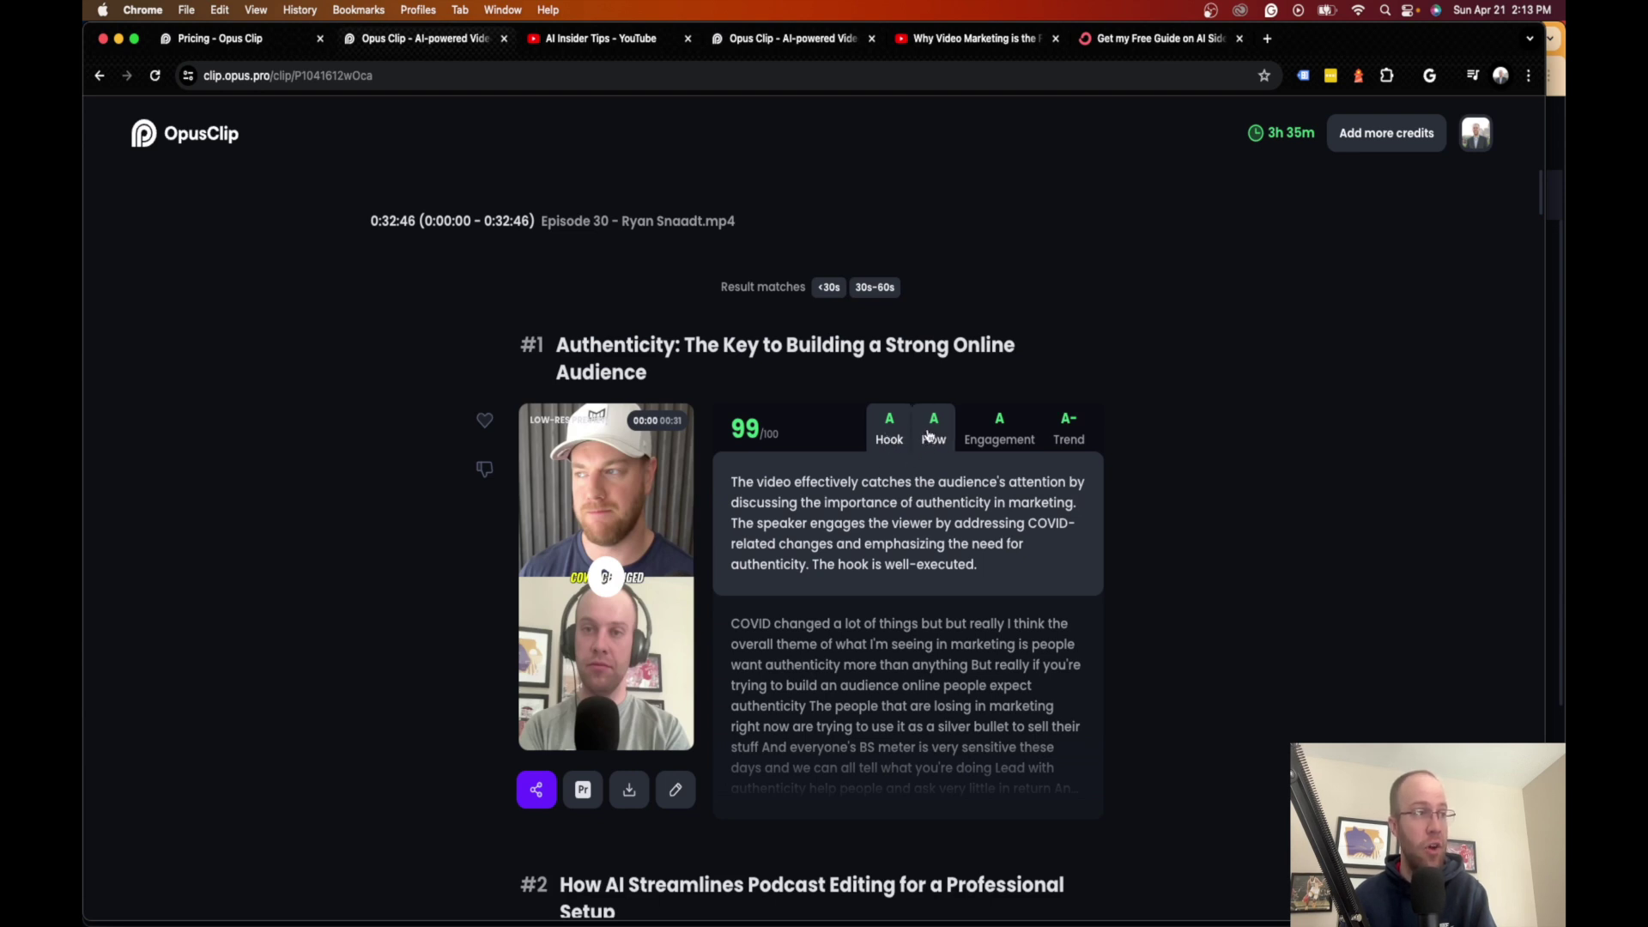
{"action": "left_click", "coordinate": [931, 434]}
{"action": "left_click", "coordinate": [1000, 433]}
{"action": "left_click", "coordinate": [1073, 430]}
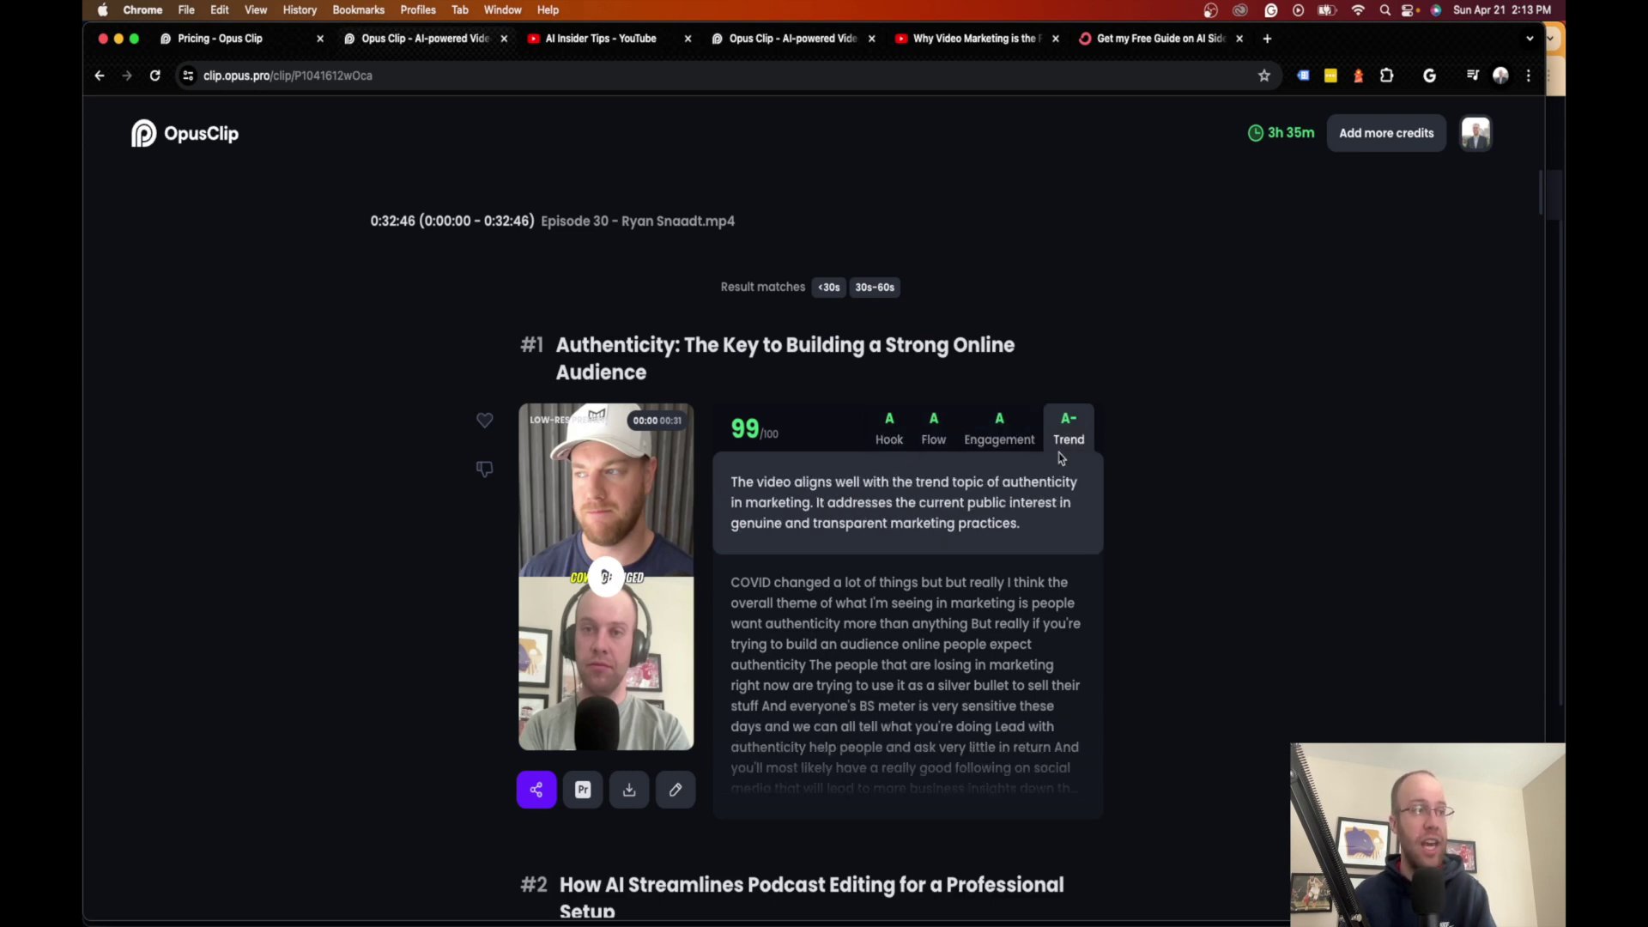
{"action": "left_click", "coordinate": [901, 431]}
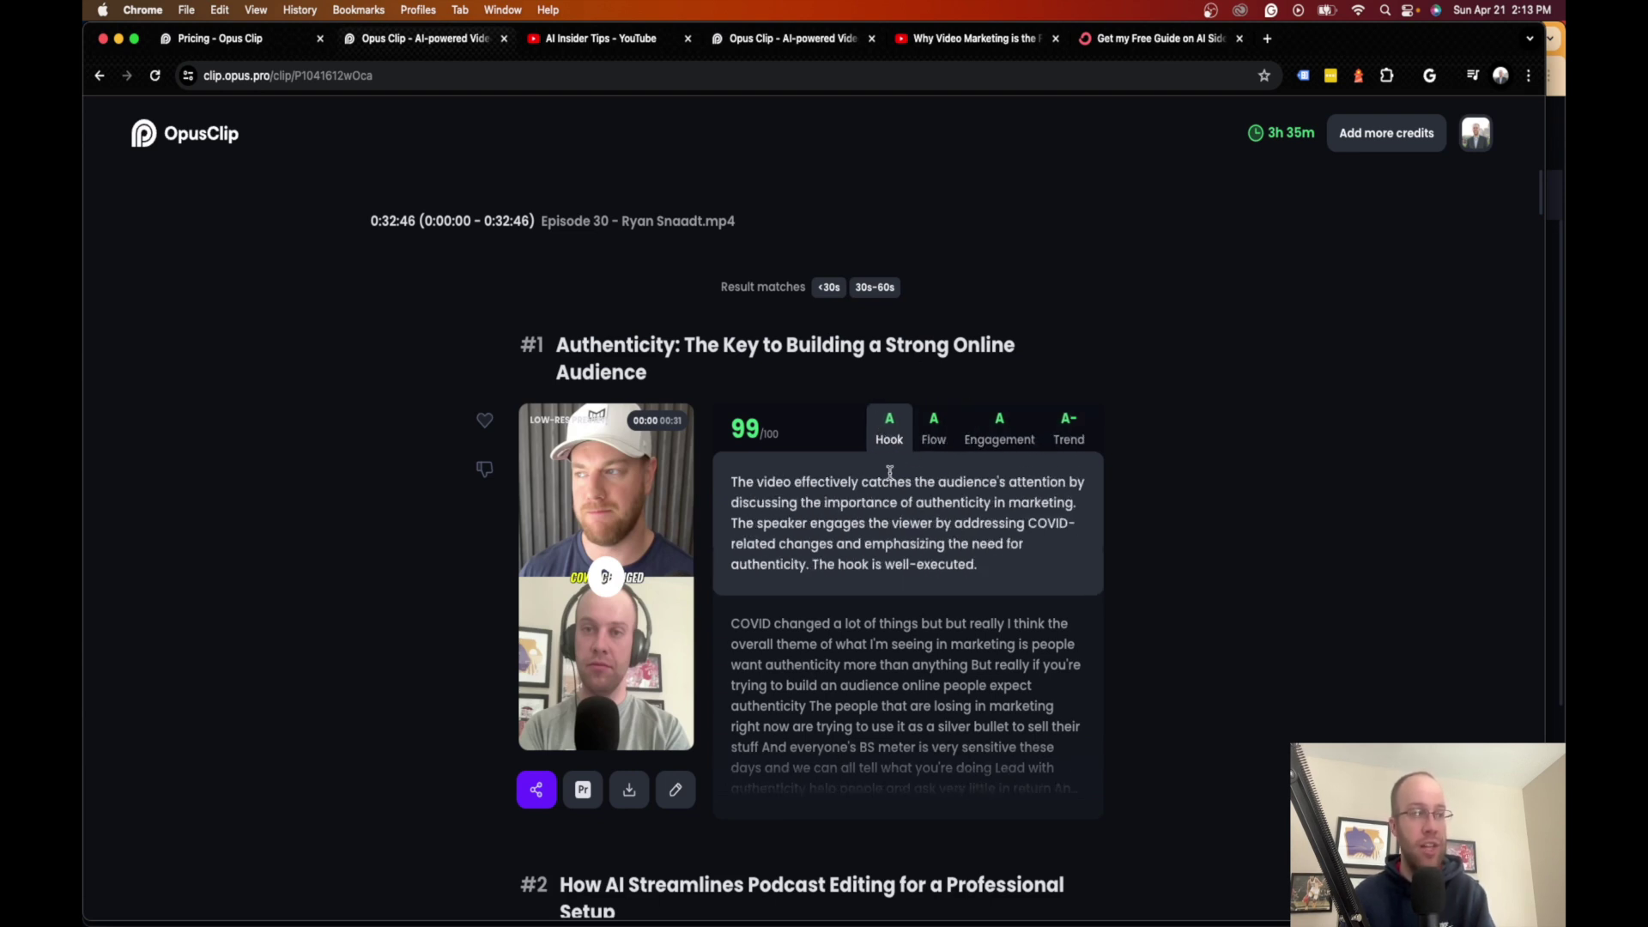
Step: Play the top clip's preview, pause it at 00:06, and open the clip in the editor
{"action": "left_click", "coordinate": [616, 584]}
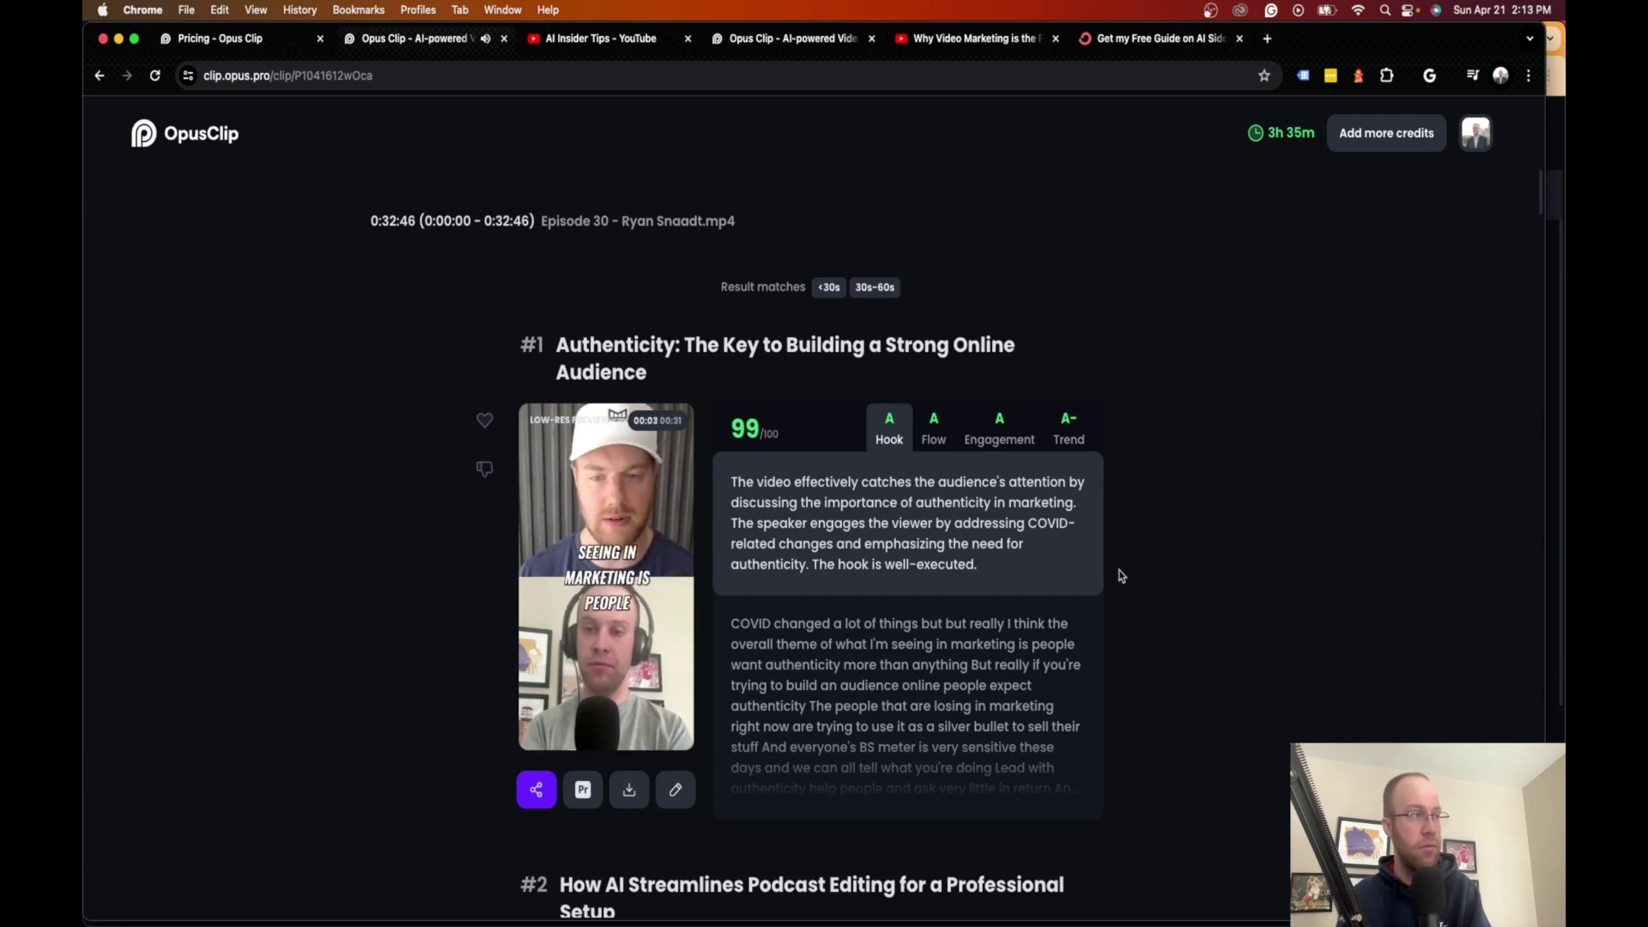
{"action": "mouse_move", "coordinate": [604, 601]}
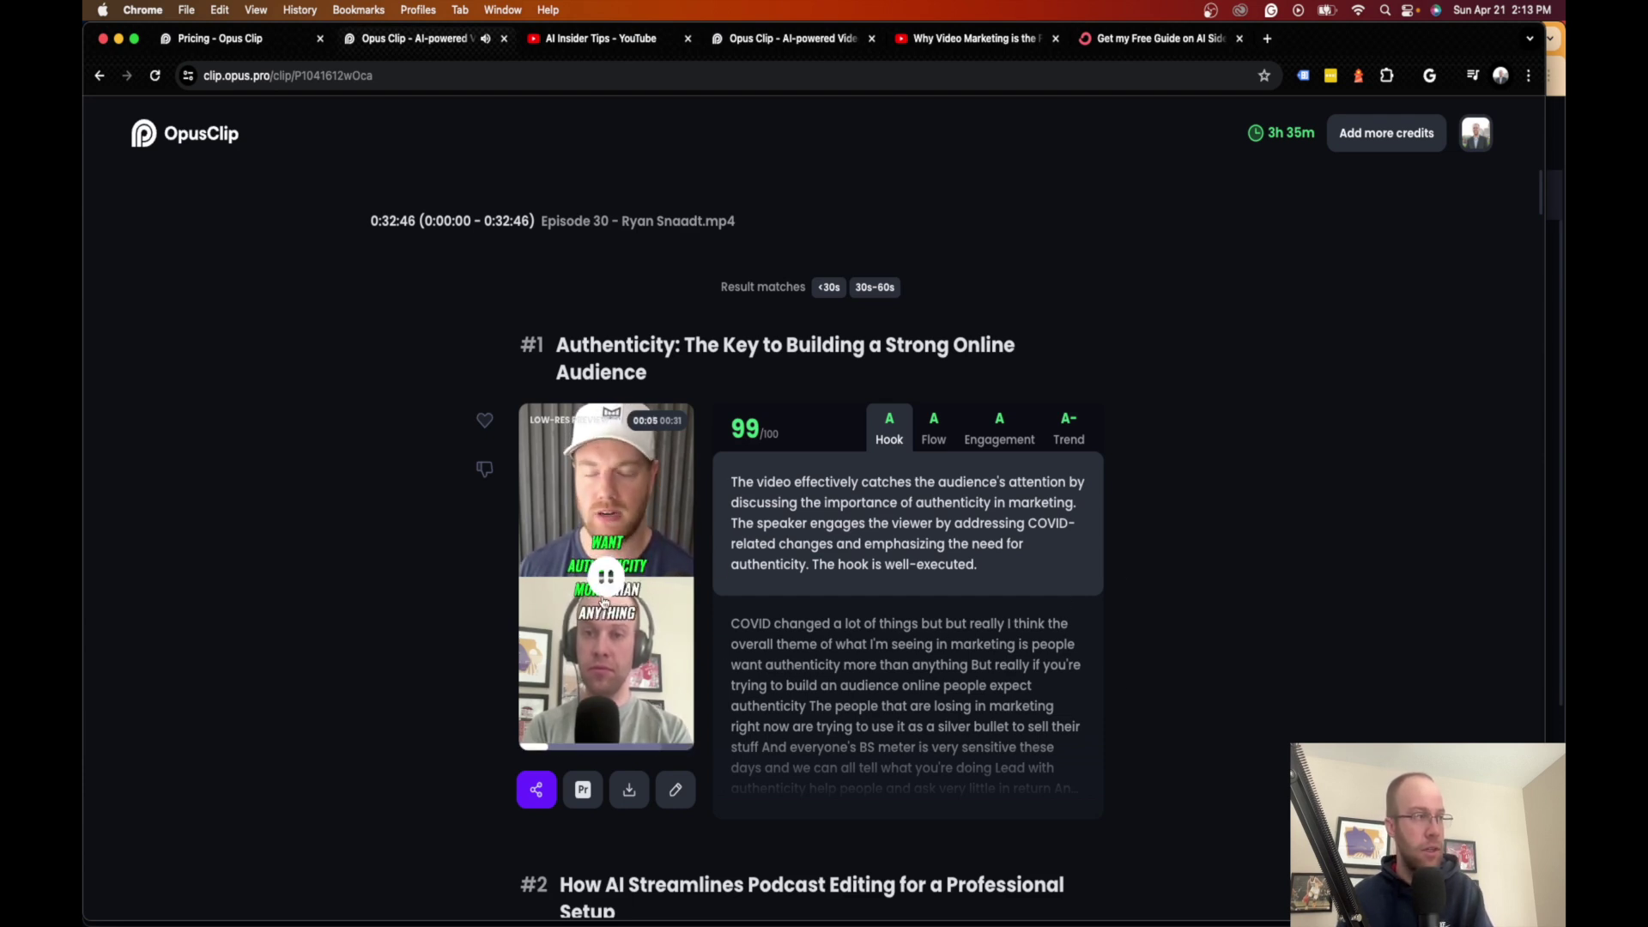
{"action": "left_click", "coordinate": [640, 546]}
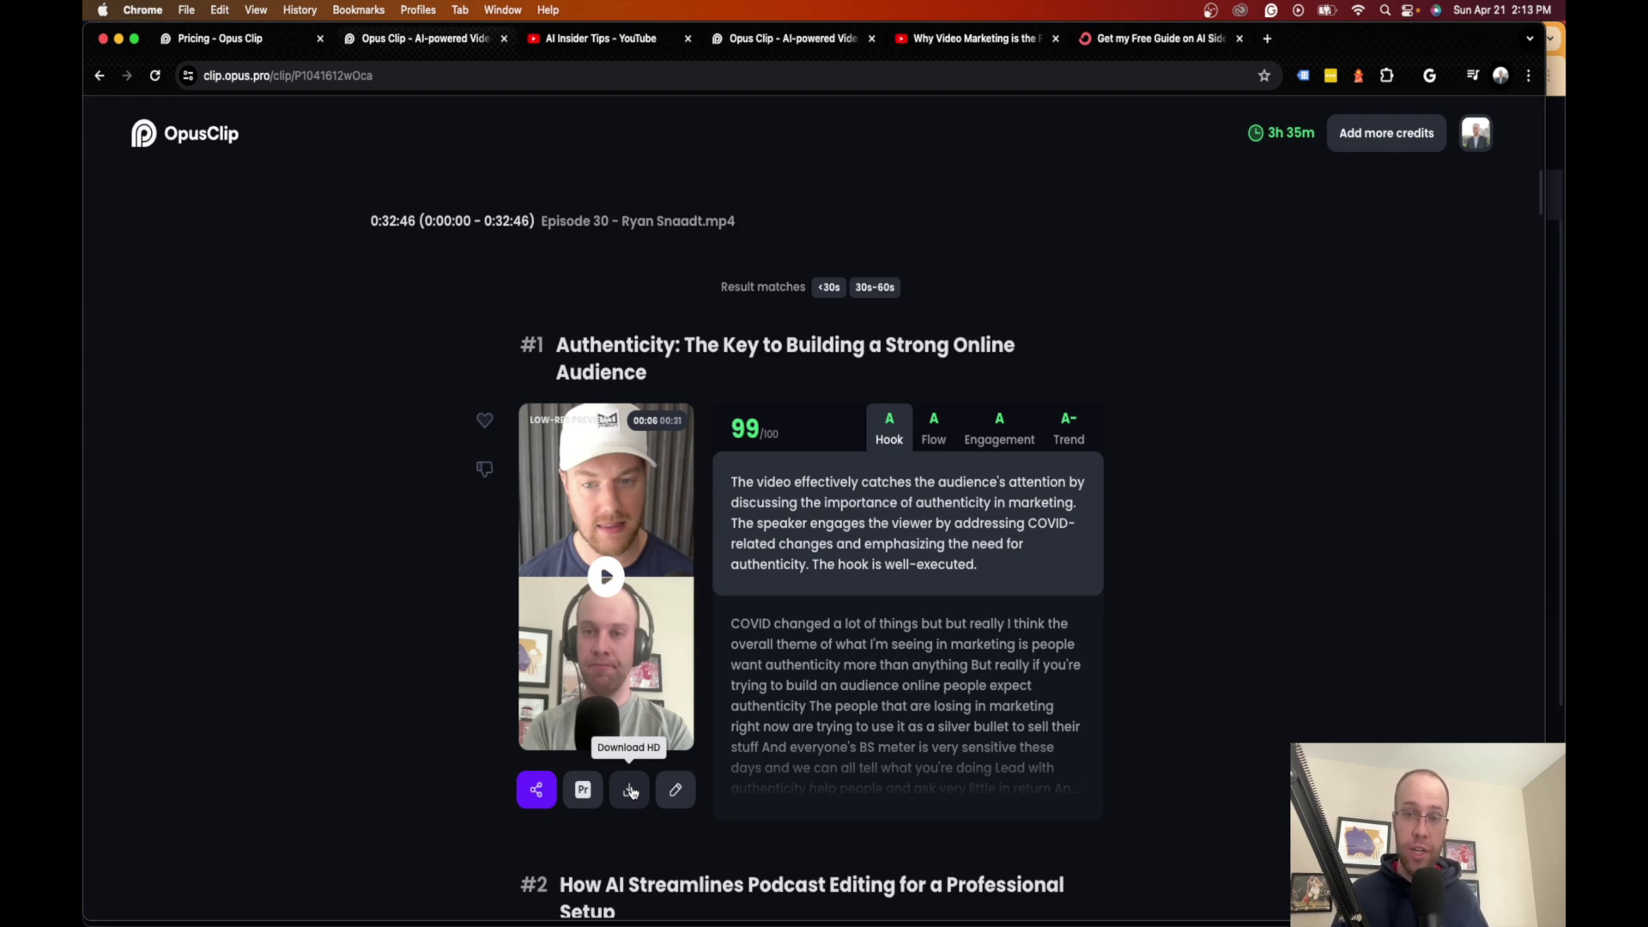
{"action": "left_click", "coordinate": [676, 787]}
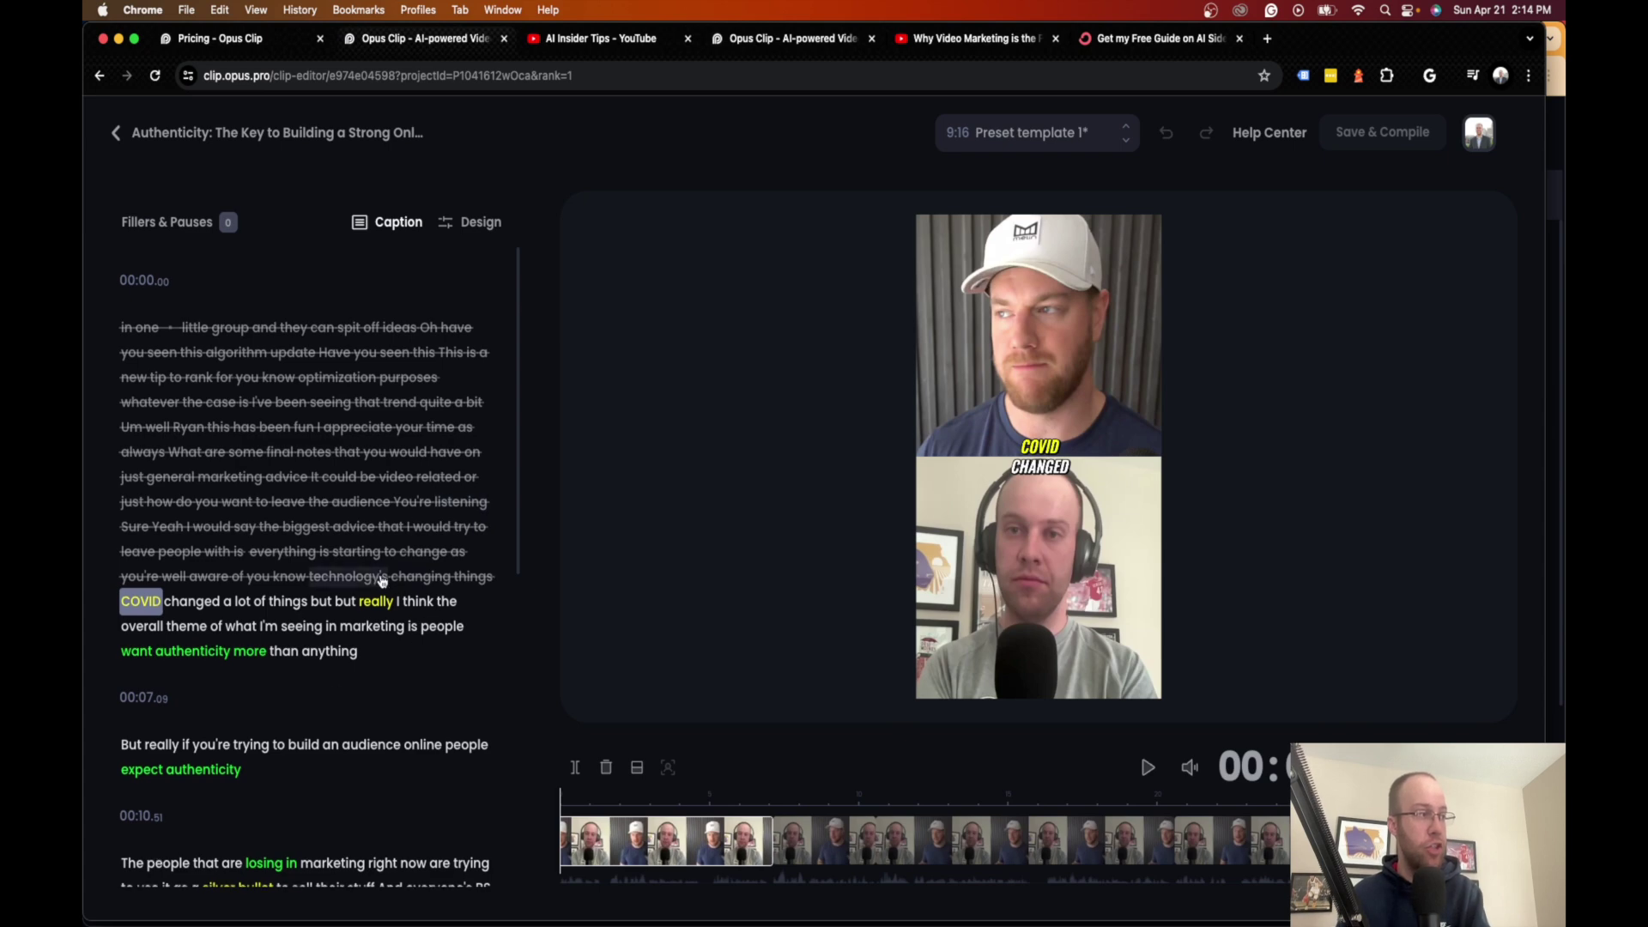
{"action": "scroll", "coordinate": [343, 592], "scroll_direction": "down", "scroll_amount": 3}
{"action": "left_click", "coordinate": [470, 223]}
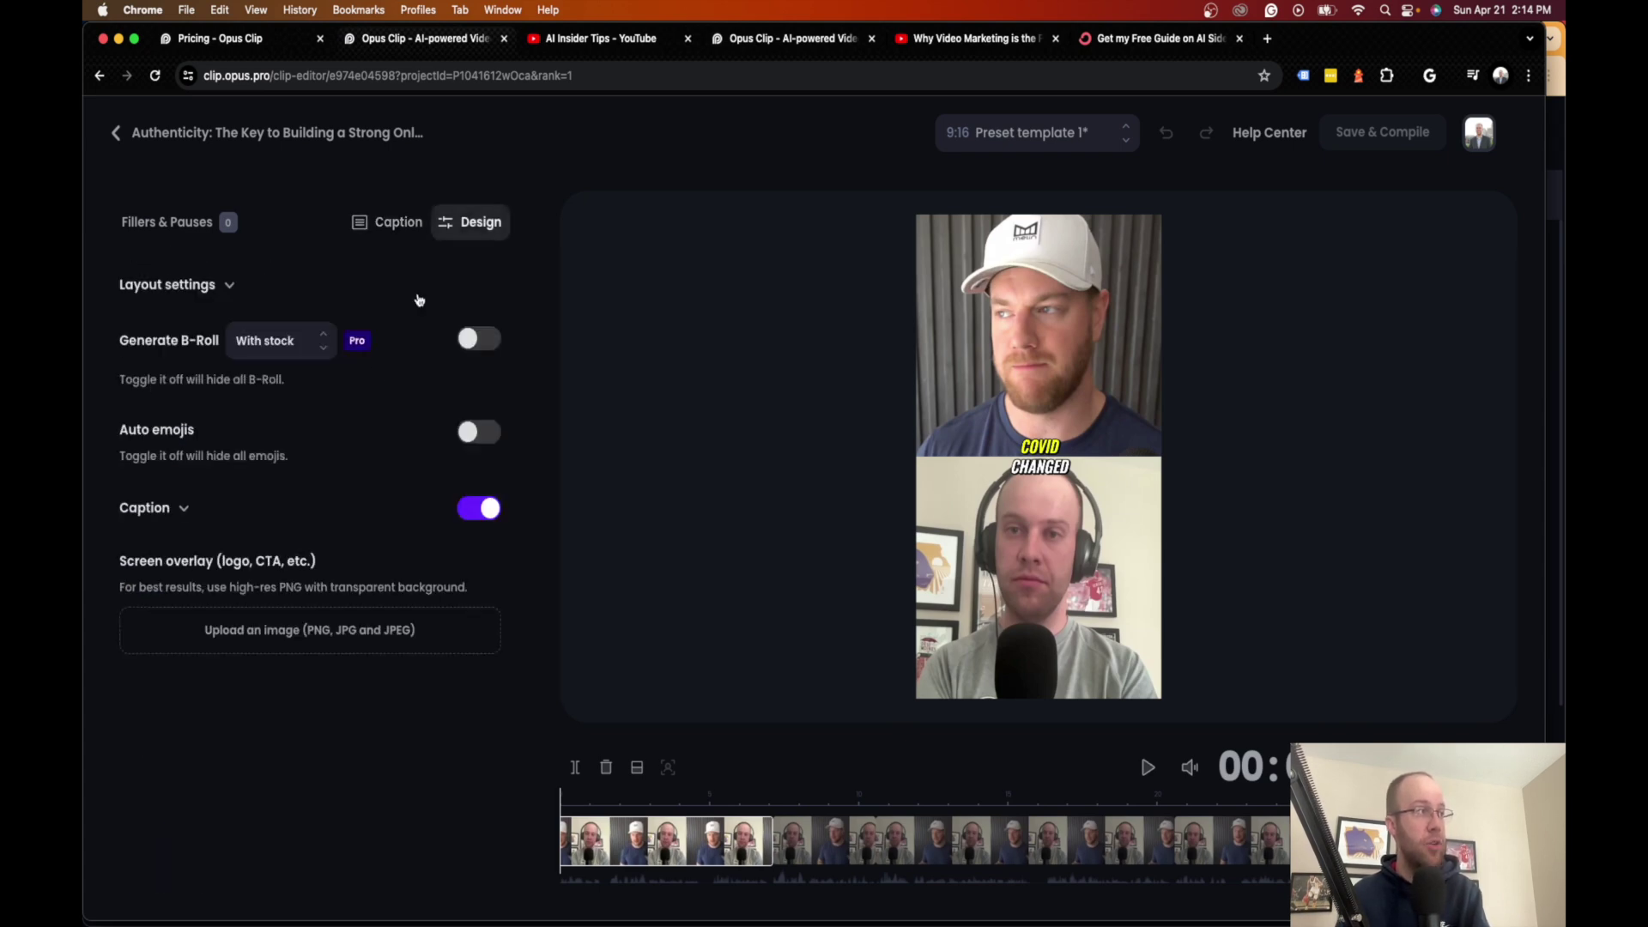
{"action": "left_click", "coordinate": [395, 228]}
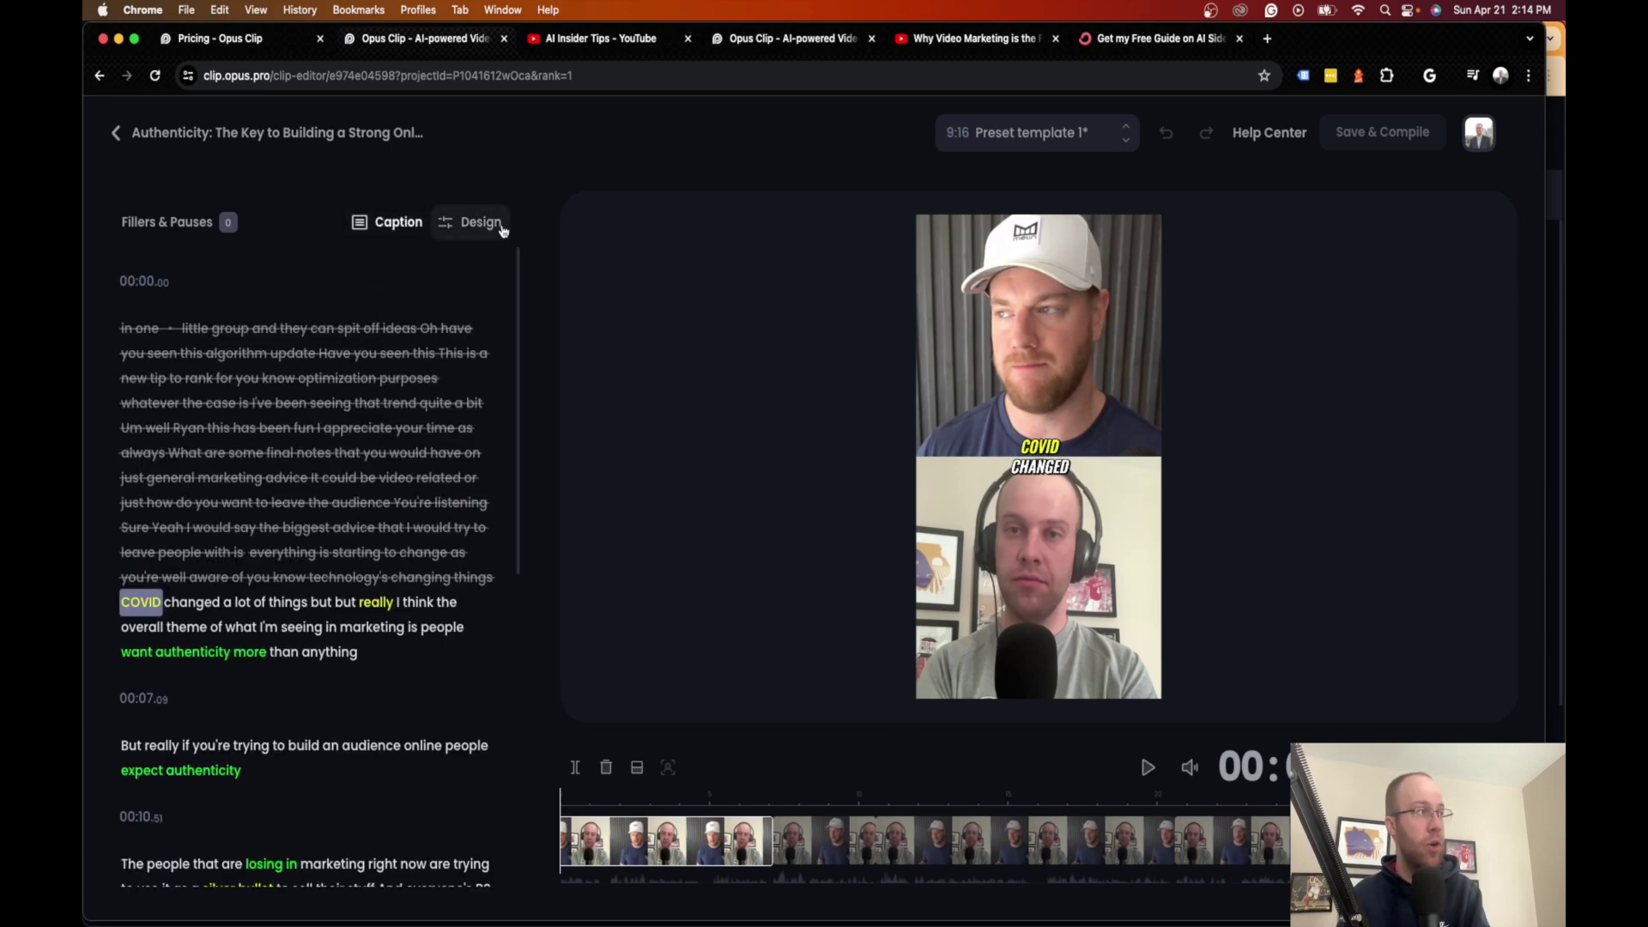
{"action": "left_click", "coordinate": [493, 225]}
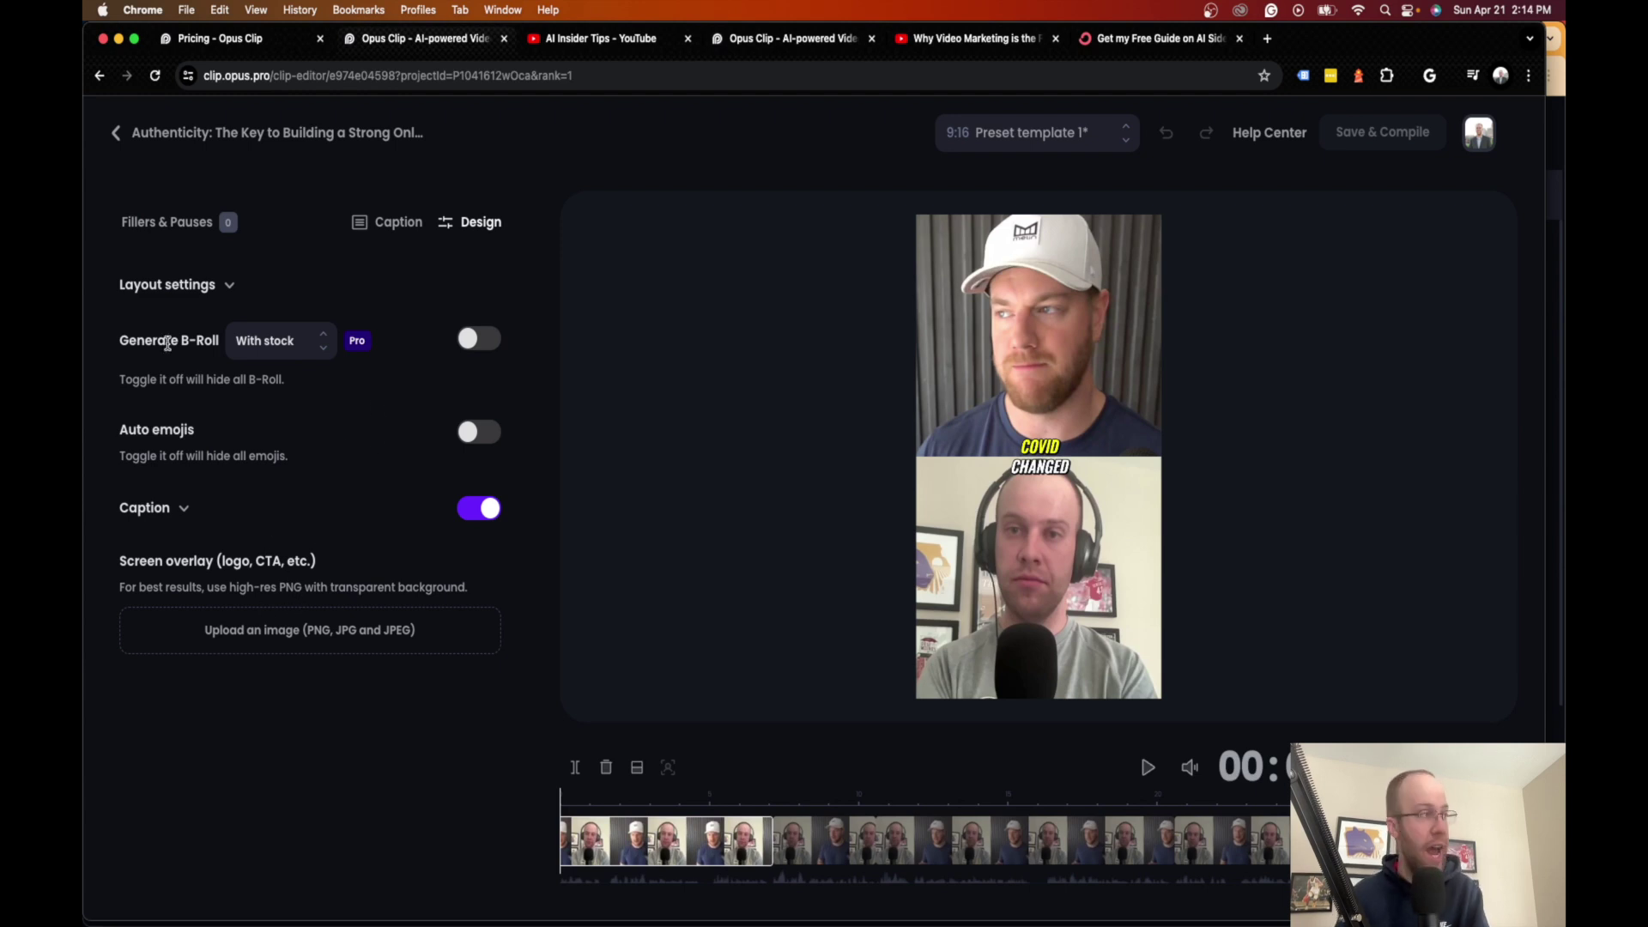
{"action": "left_click", "coordinate": [378, 223]}
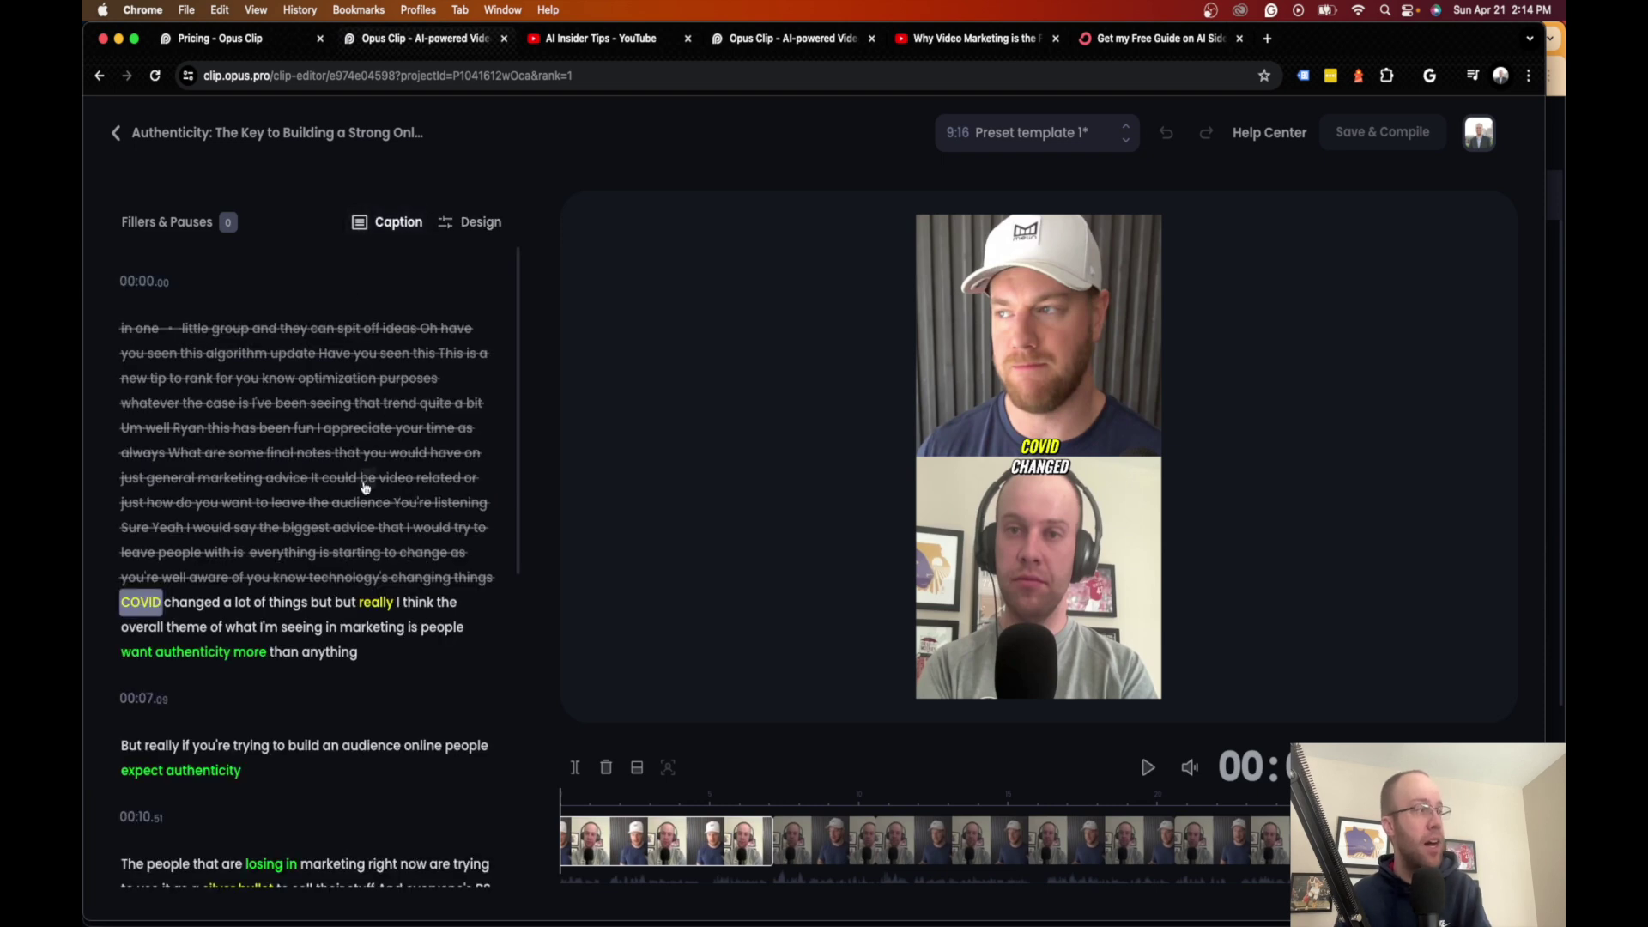
{"action": "left_click", "coordinate": [115, 133]}
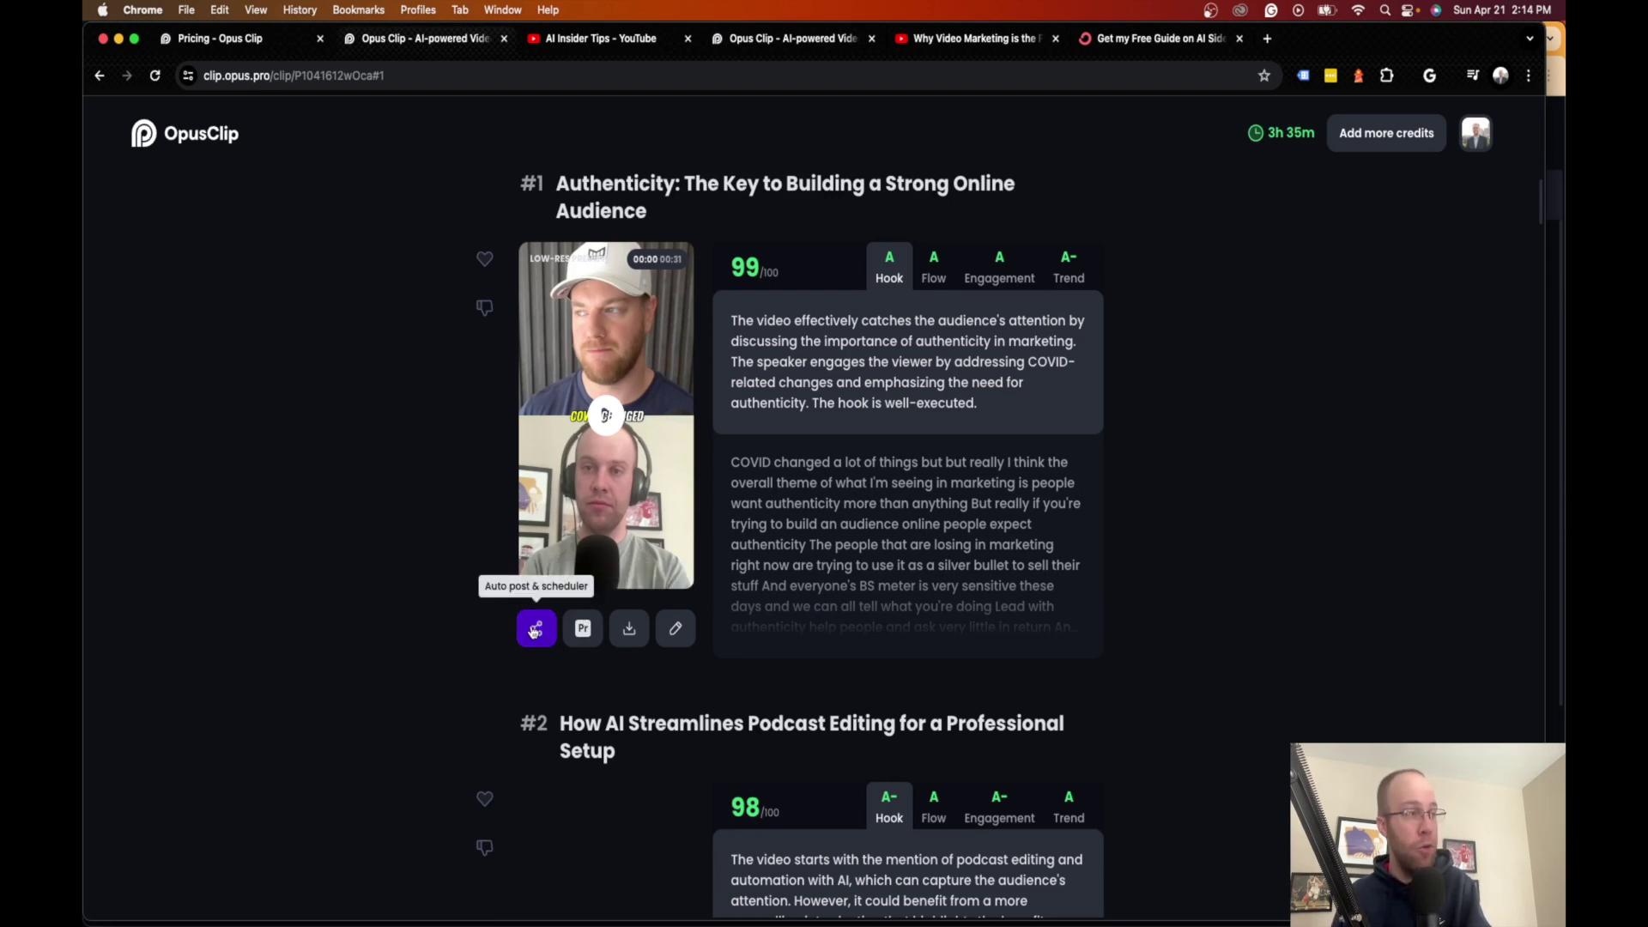
Step: Open auto-post for the top clip and inspect its YouTube title, description and TikTok caption
{"action": "left_click", "coordinate": [536, 634]}
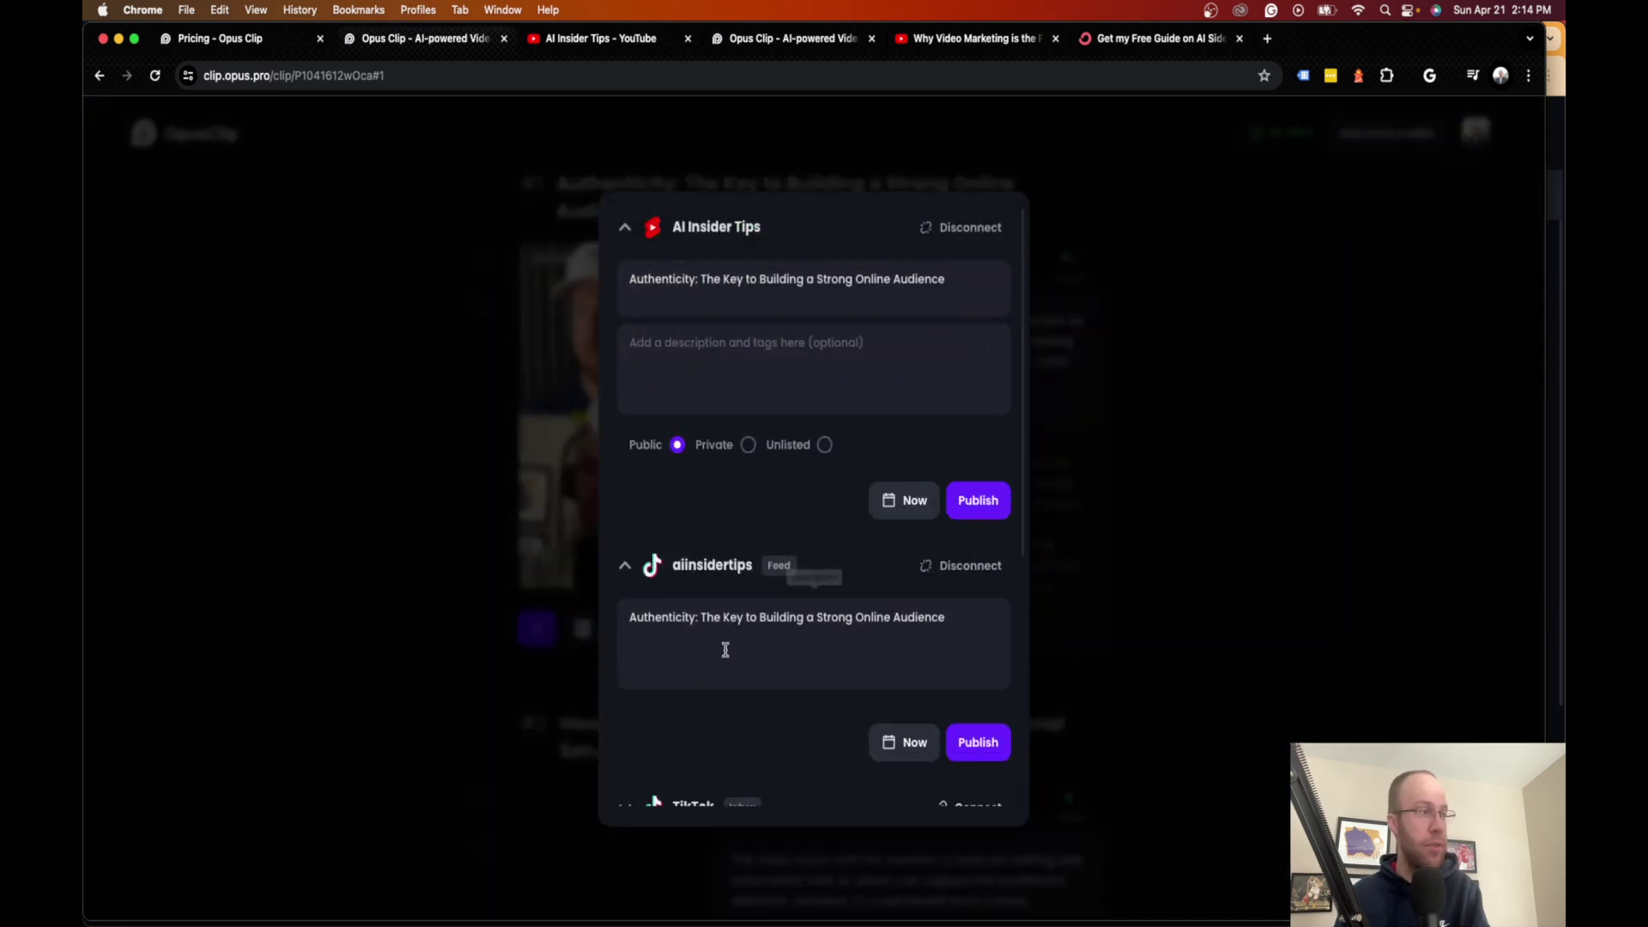
{"action": "double_click", "coordinate": [700, 281]}
{"action": "left_click", "coordinate": [700, 281]}
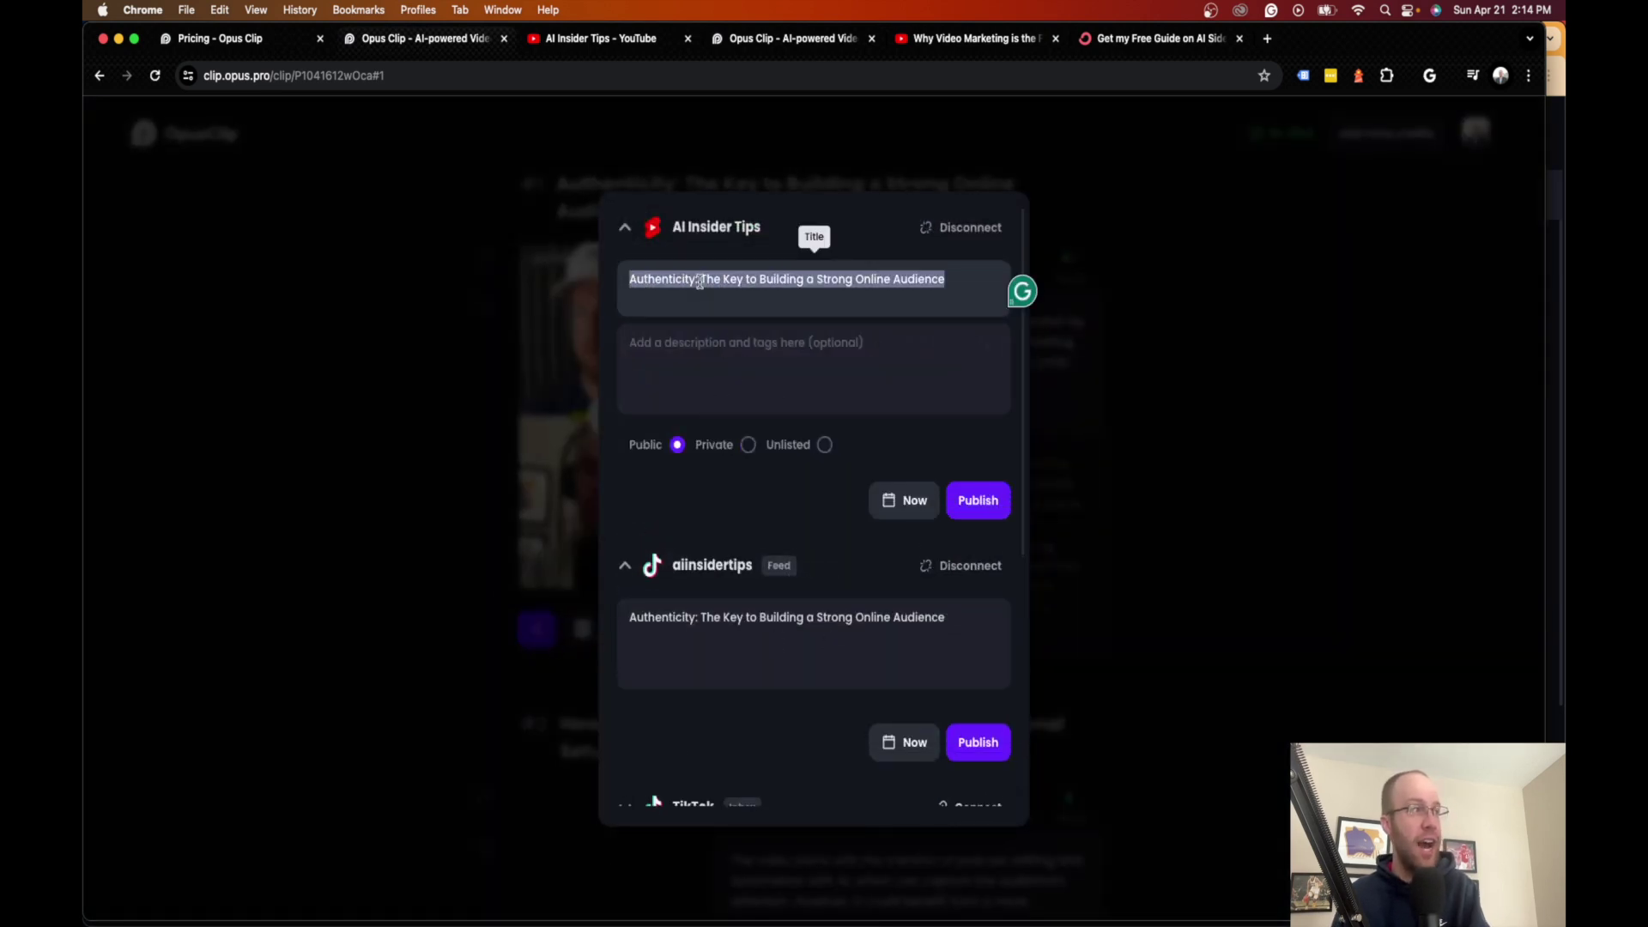
{"action": "left_click", "coordinate": [710, 353]}
{"action": "scroll", "coordinate": [729, 598], "scroll_direction": "down", "scroll_amount": 1}
{"action": "triple_click", "coordinate": [728, 598]}
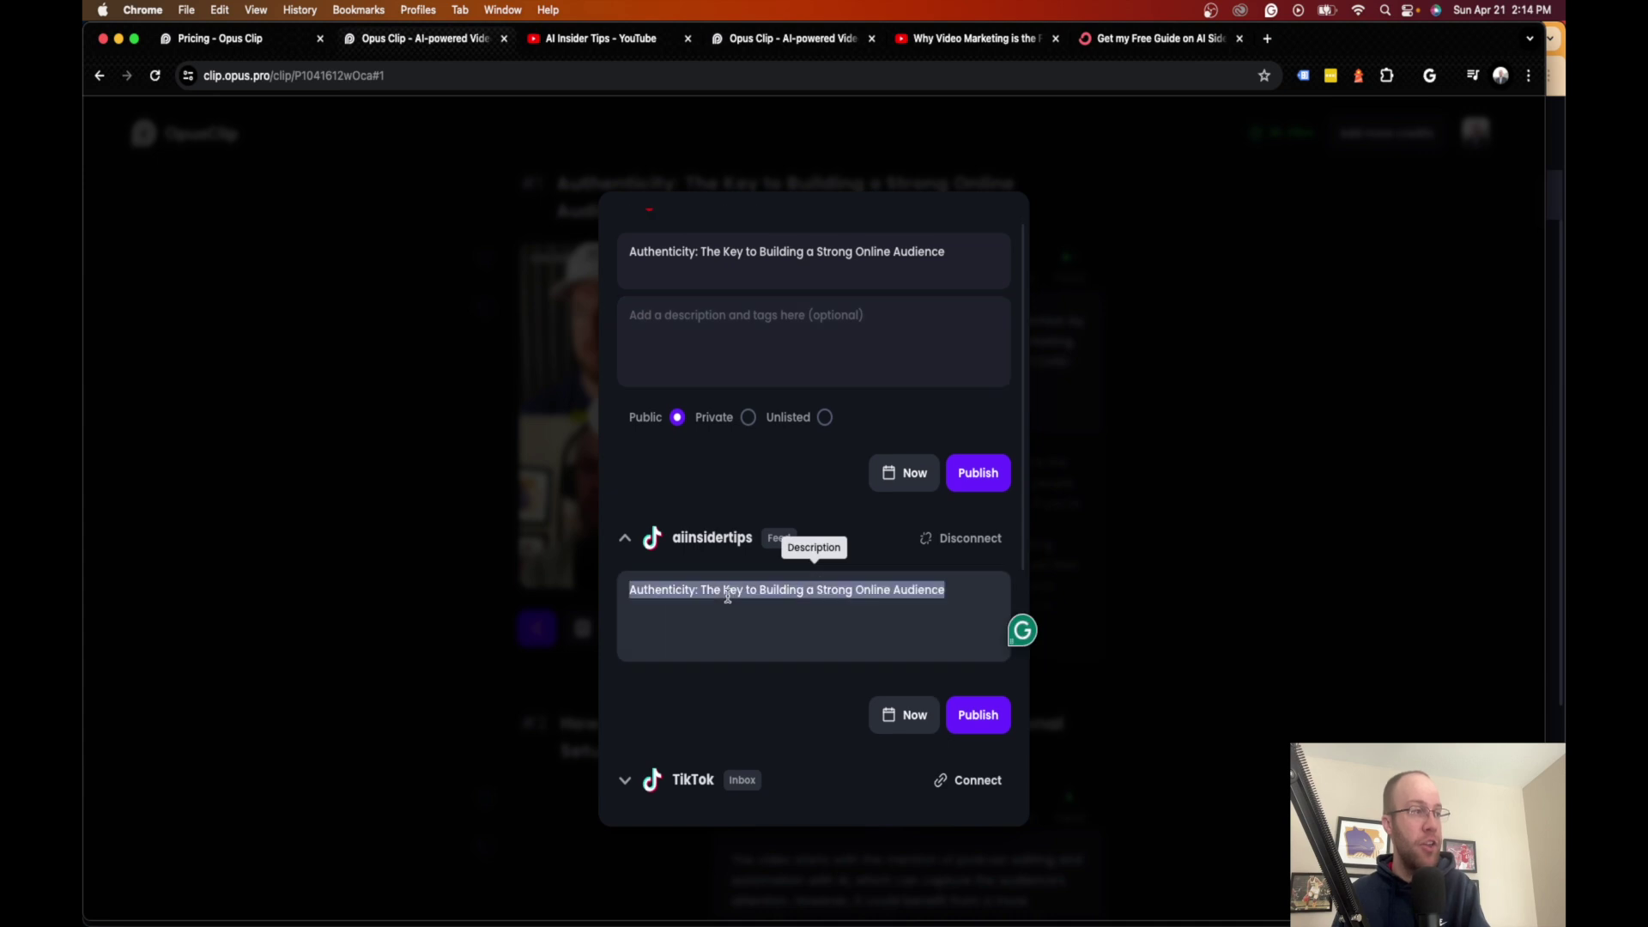
{"action": "key", "text": "Right"}
Step: Scroll through the posting options and recheck the YouTube title and description fields
{"action": "scroll", "coordinate": [712, 549], "scroll_direction": "down", "scroll_amount": 5}
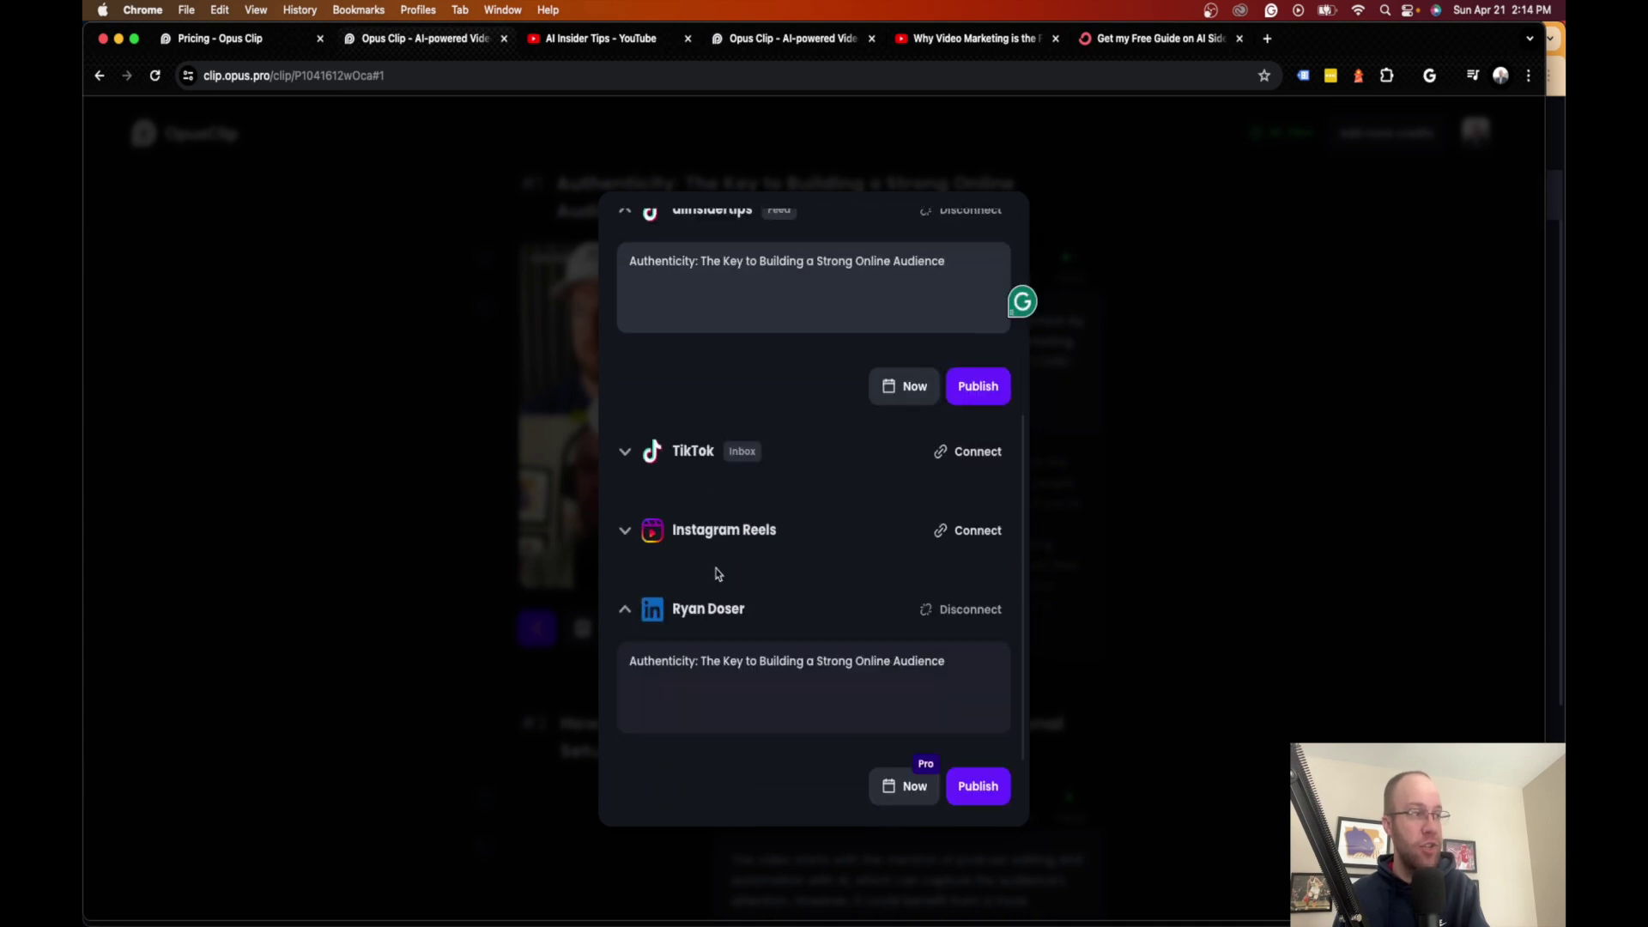
{"action": "scroll", "coordinate": [736, 573], "scroll_direction": "down", "scroll_amount": 2}
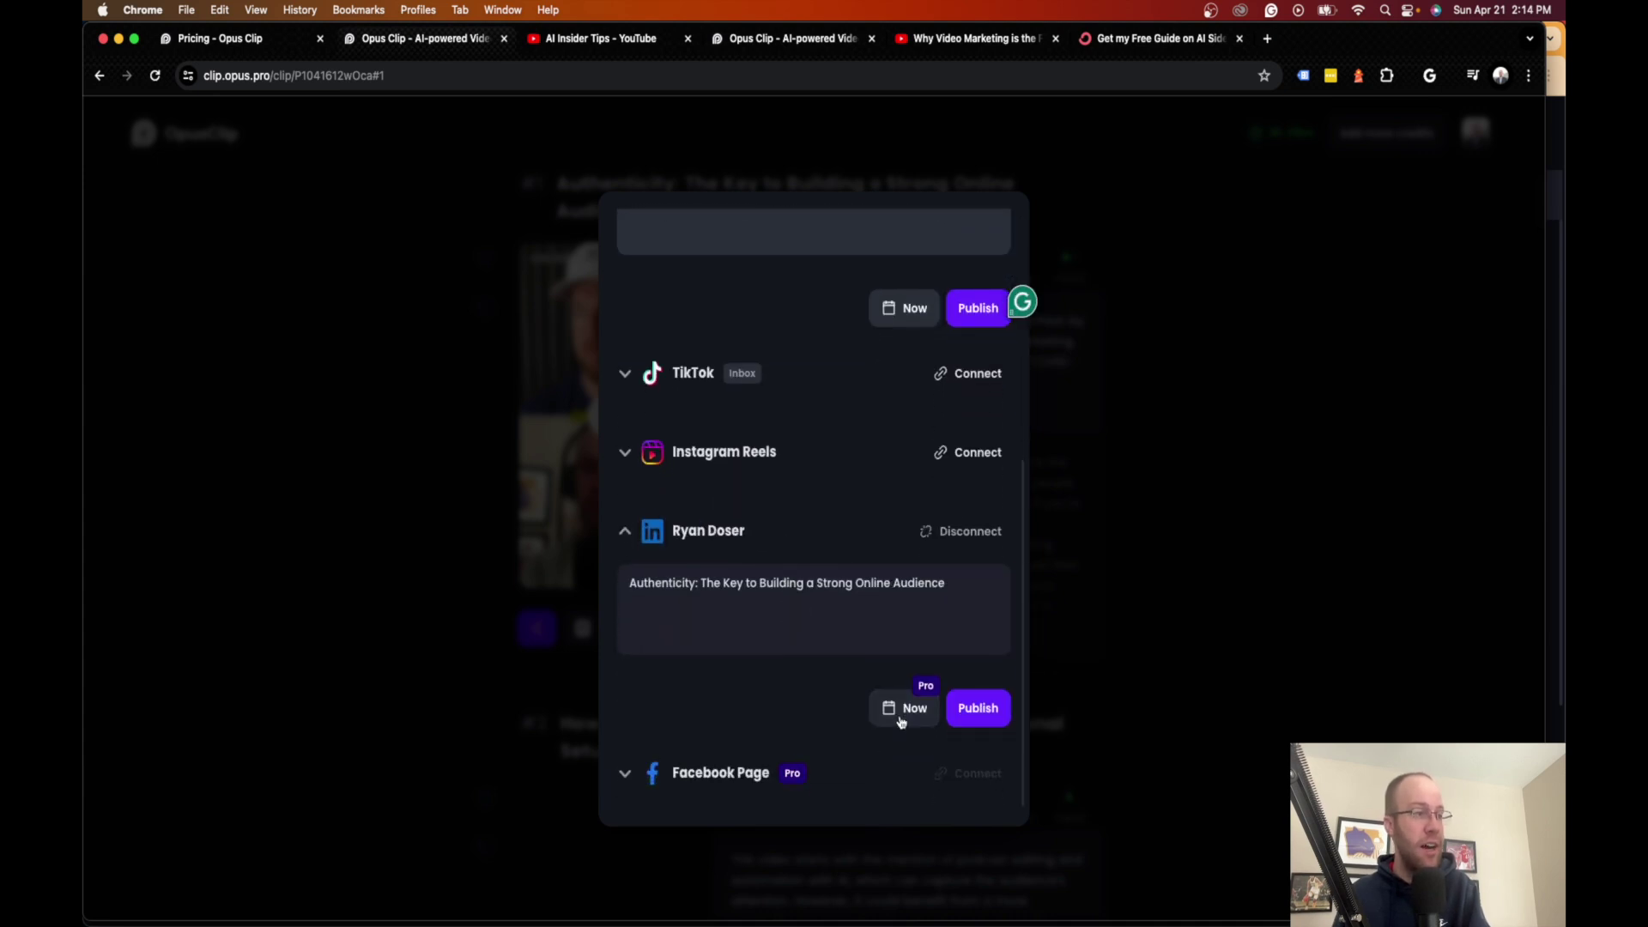
{"action": "scroll", "coordinate": [901, 722], "scroll_direction": "up", "scroll_amount": 5}
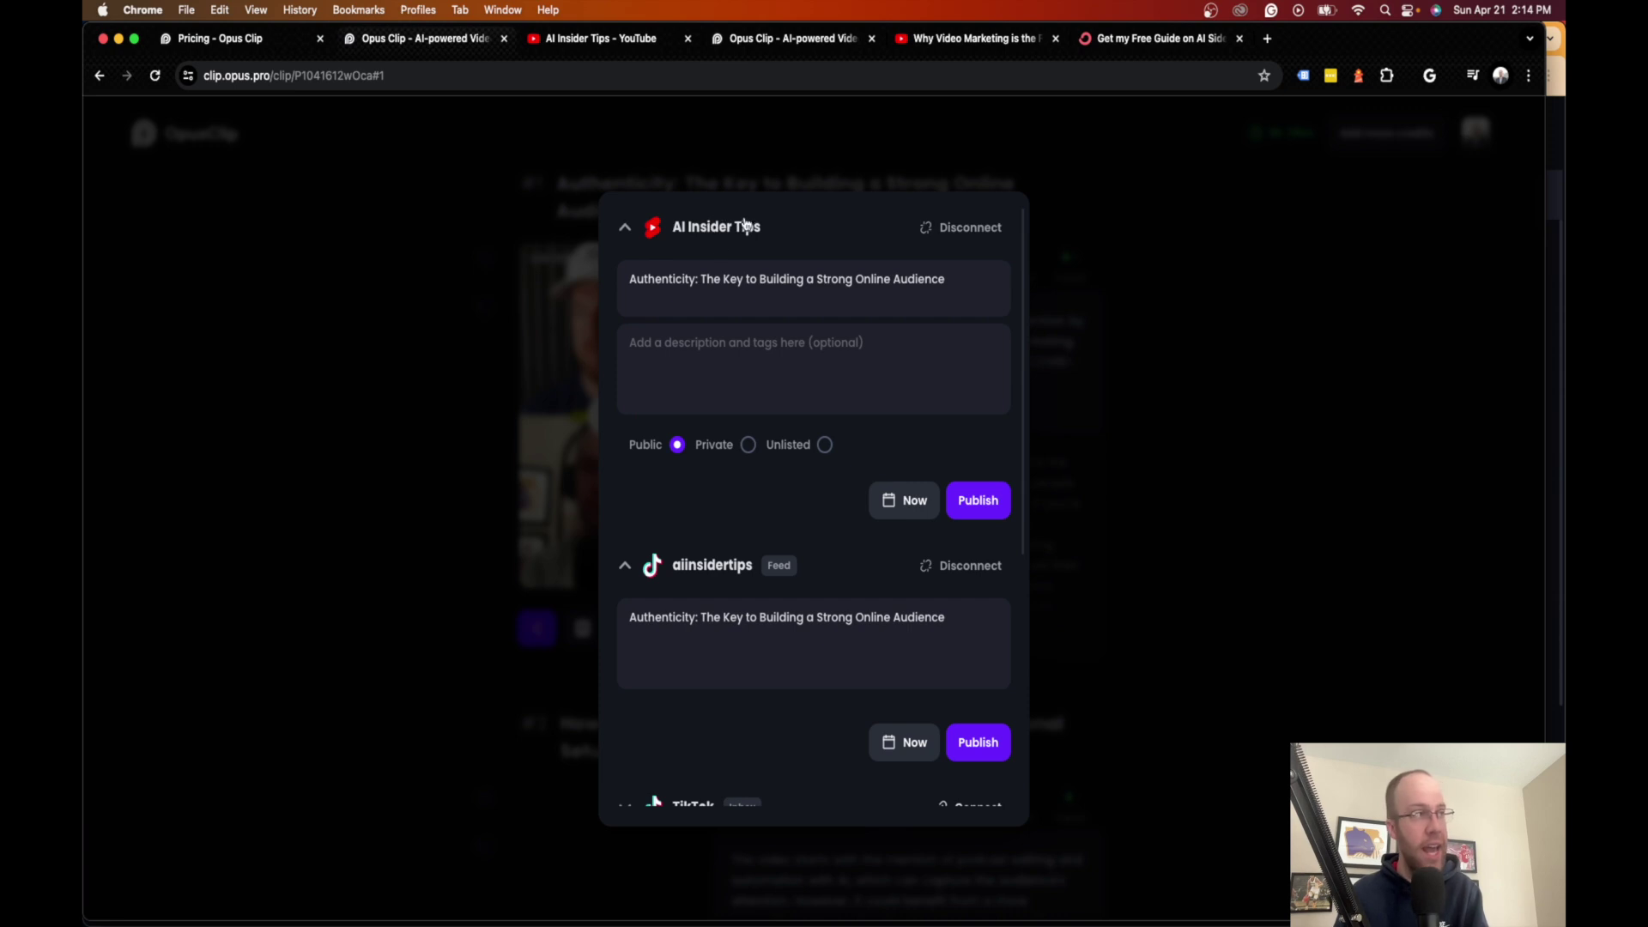
{"action": "scroll", "coordinate": [677, 526], "scroll_direction": "down", "scroll_amount": 4}
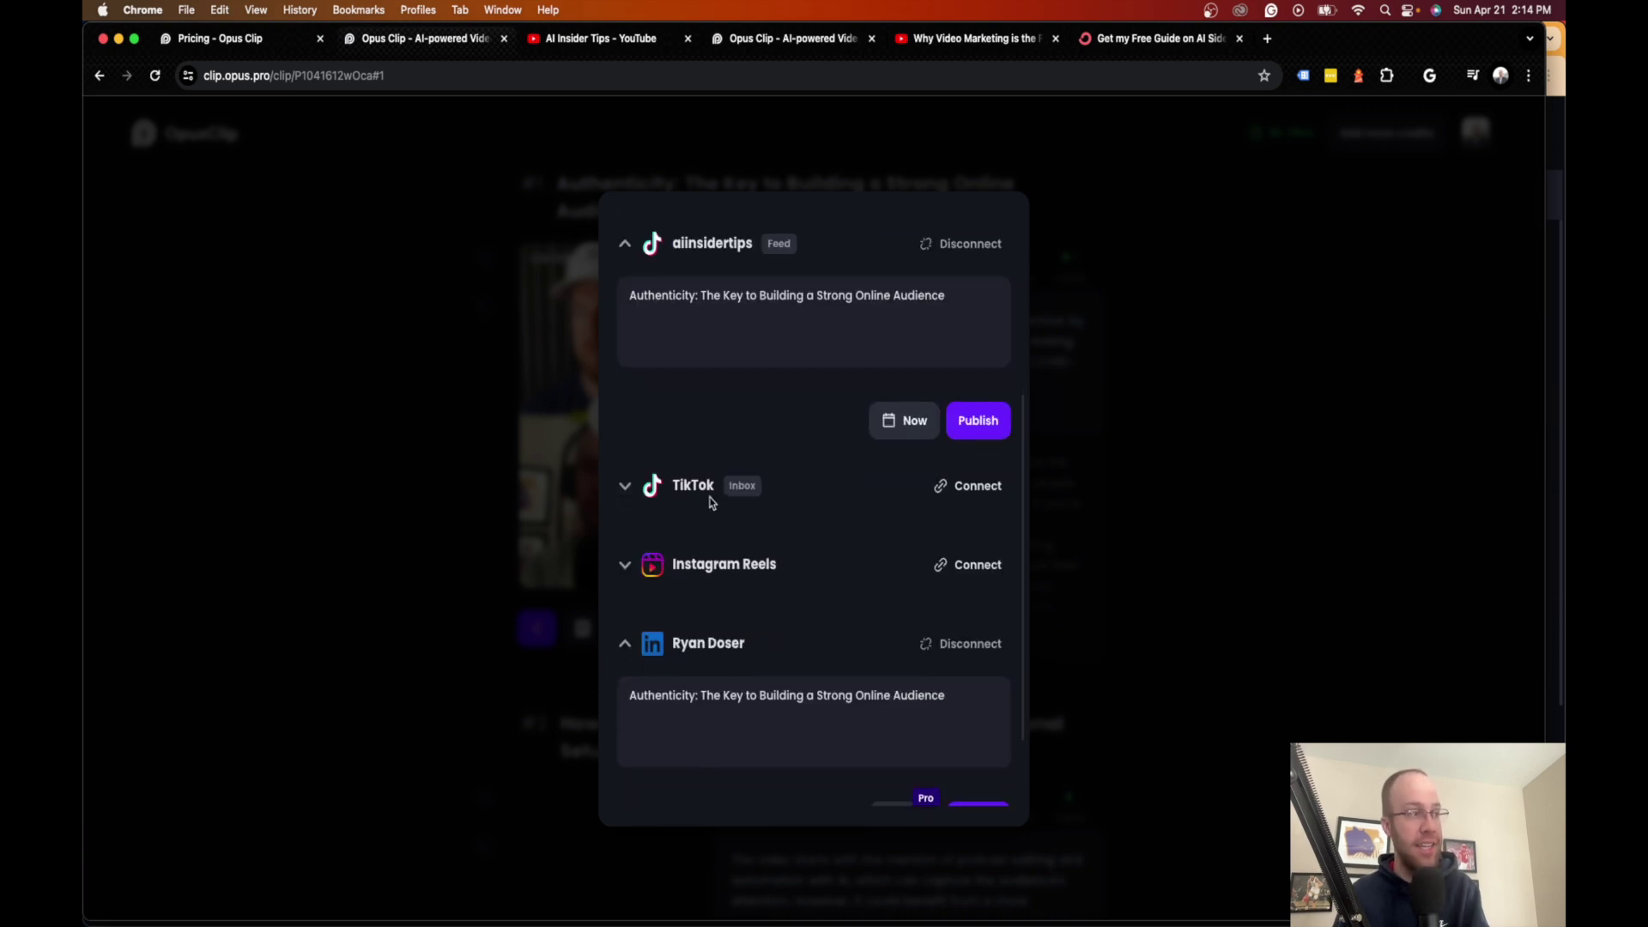
{"action": "scroll", "coordinate": [712, 510], "scroll_direction": "down", "scroll_amount": 2}
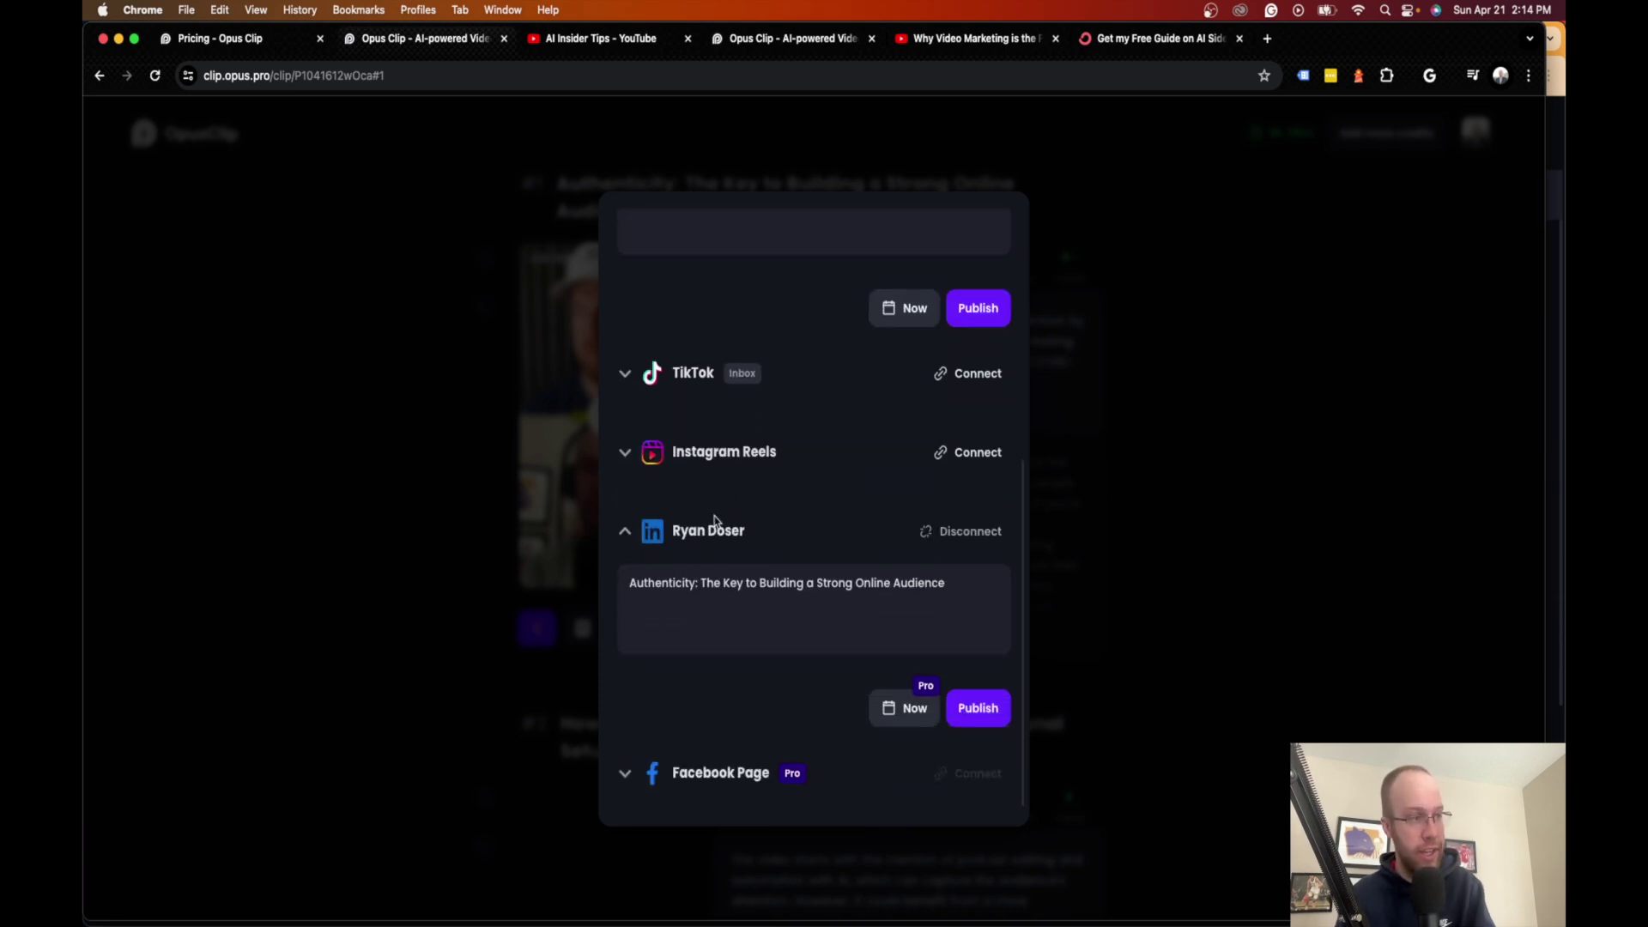
{"action": "scroll", "coordinate": [716, 519], "scroll_direction": "up", "scroll_amount": 1}
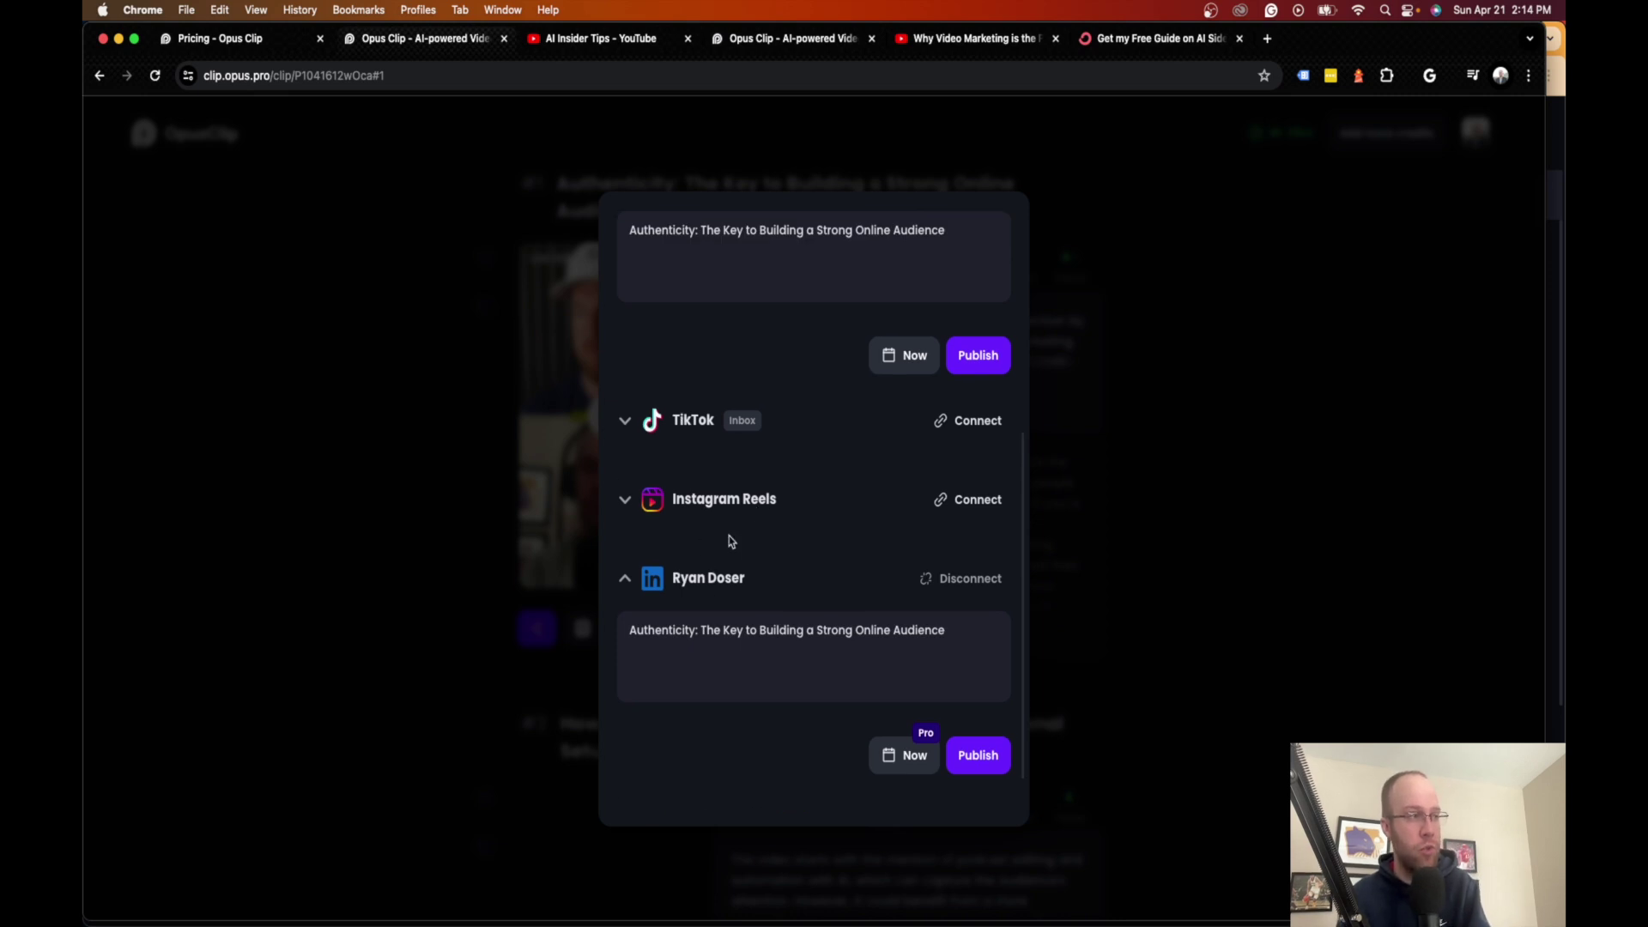
{"action": "scroll", "coordinate": [729, 540], "scroll_direction": "down", "scroll_amount": 1}
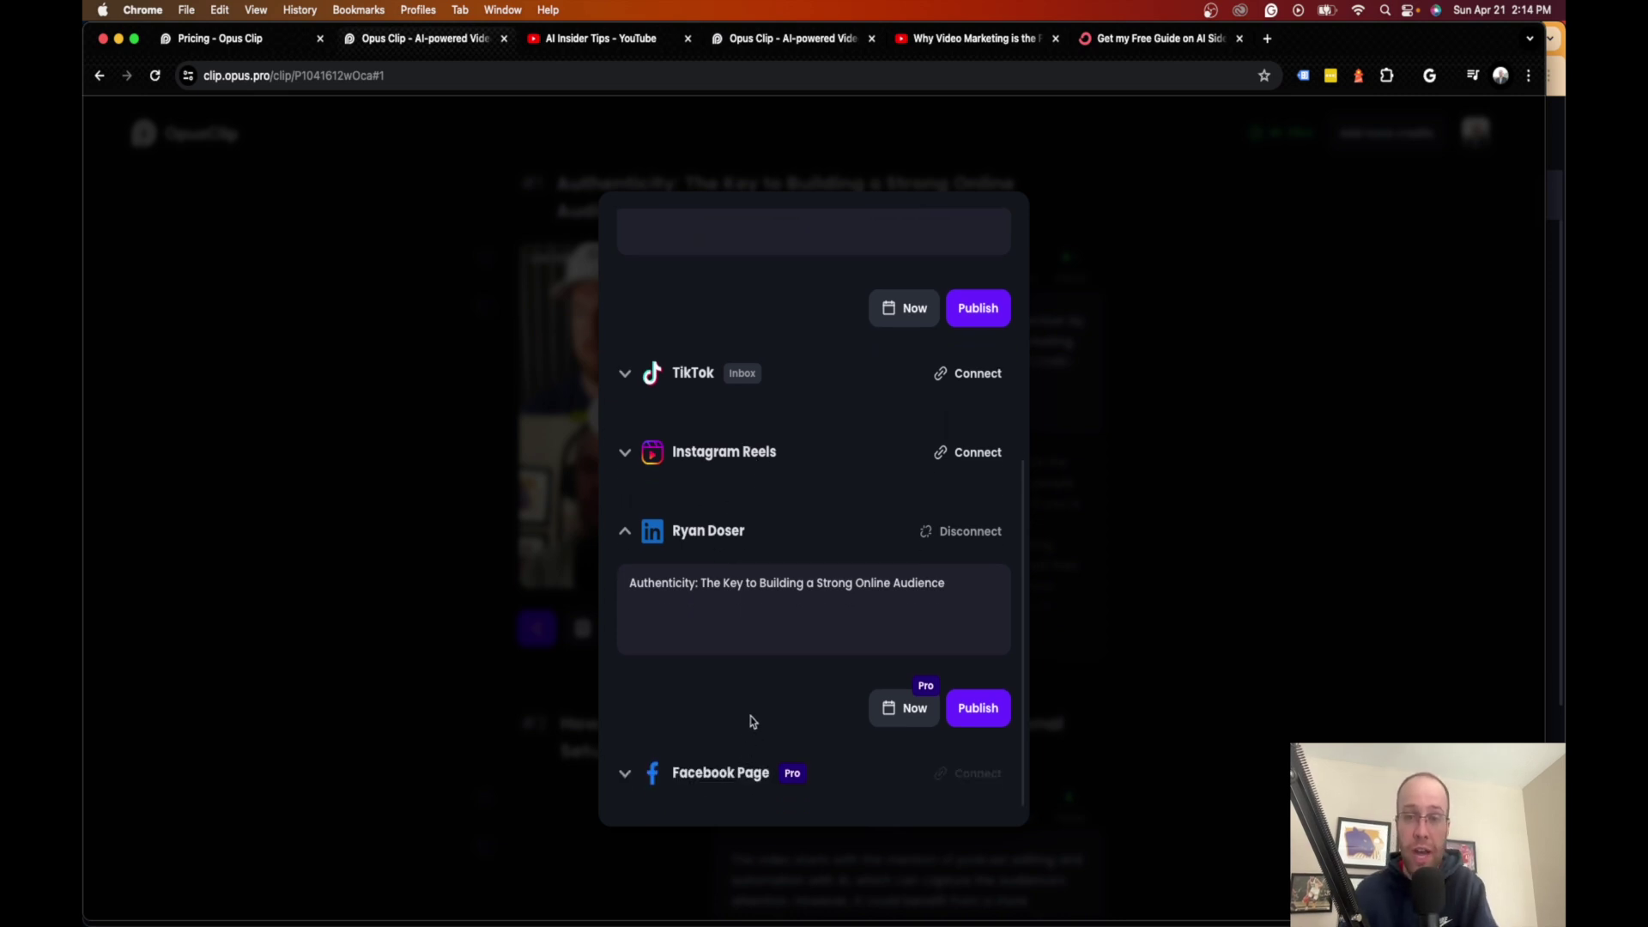
{"action": "scroll", "coordinate": [750, 716], "scroll_direction": "up", "scroll_amount": 9}
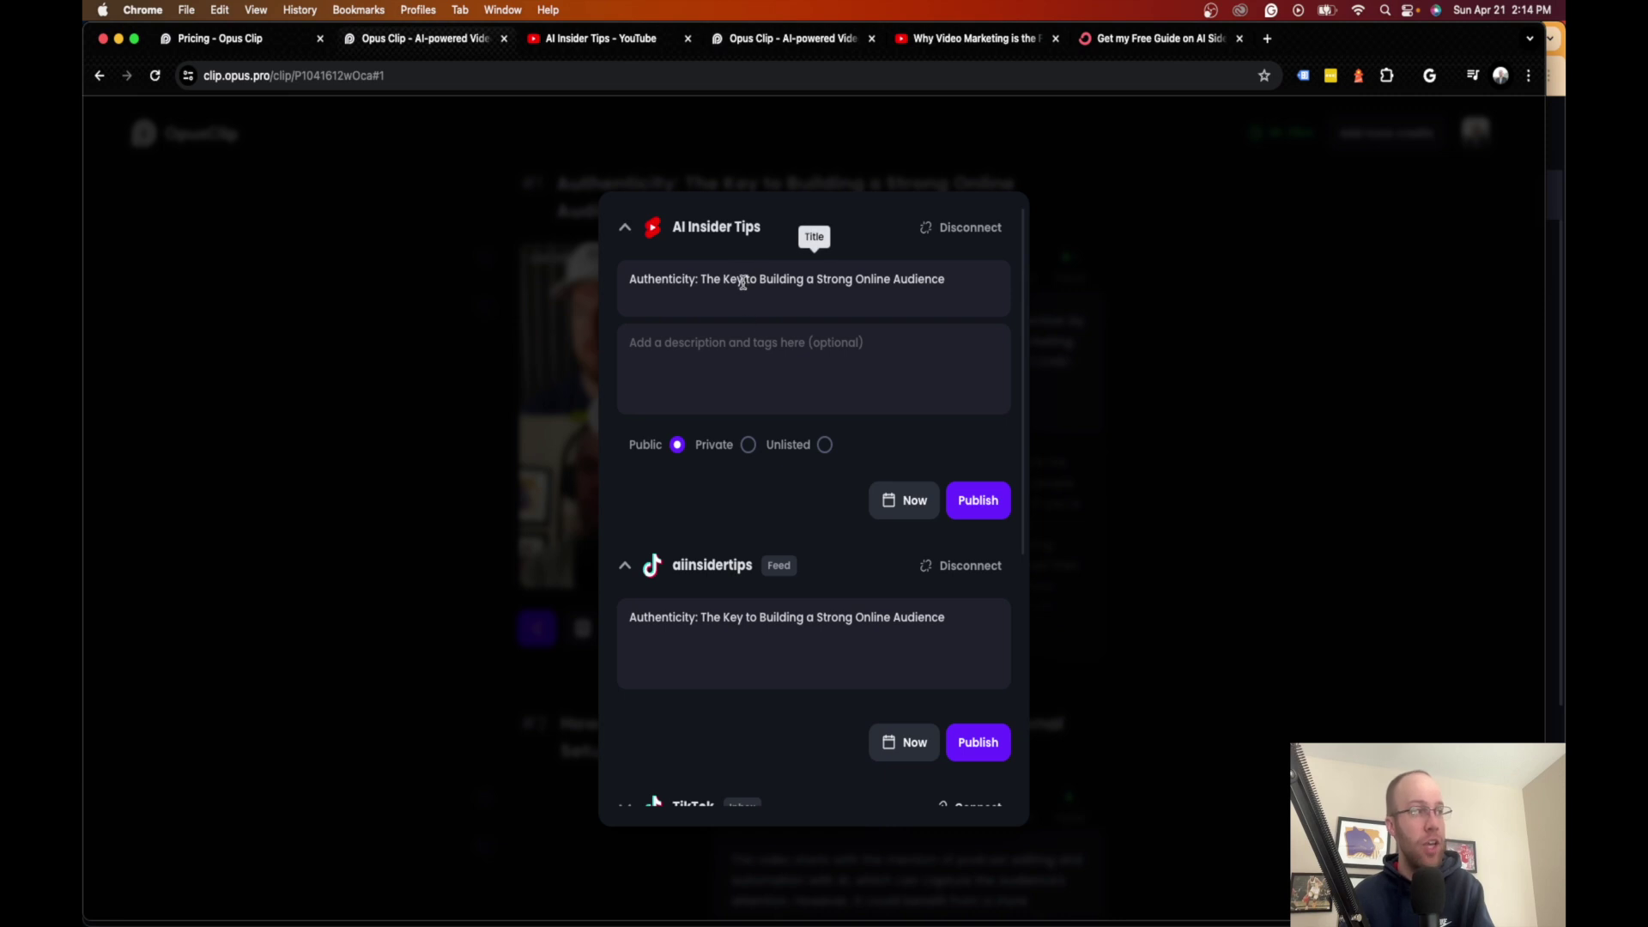
{"action": "left_click", "coordinate": [743, 282]}
{"action": "key", "text": "super+a"}
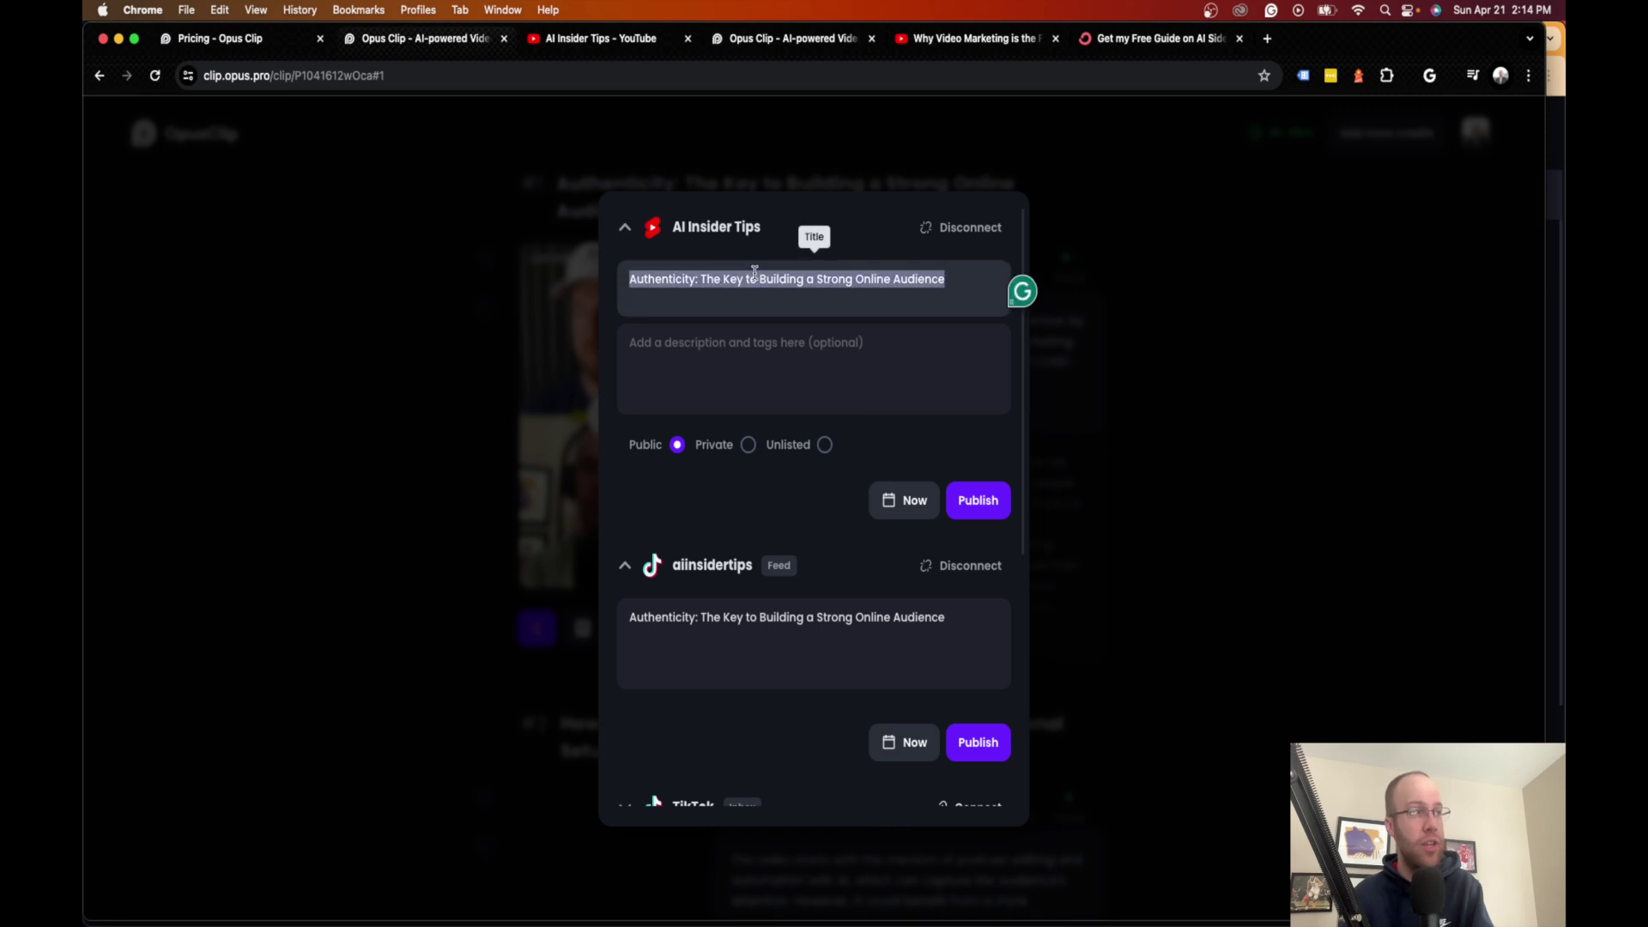
{"action": "left_click", "coordinate": [760, 357]}
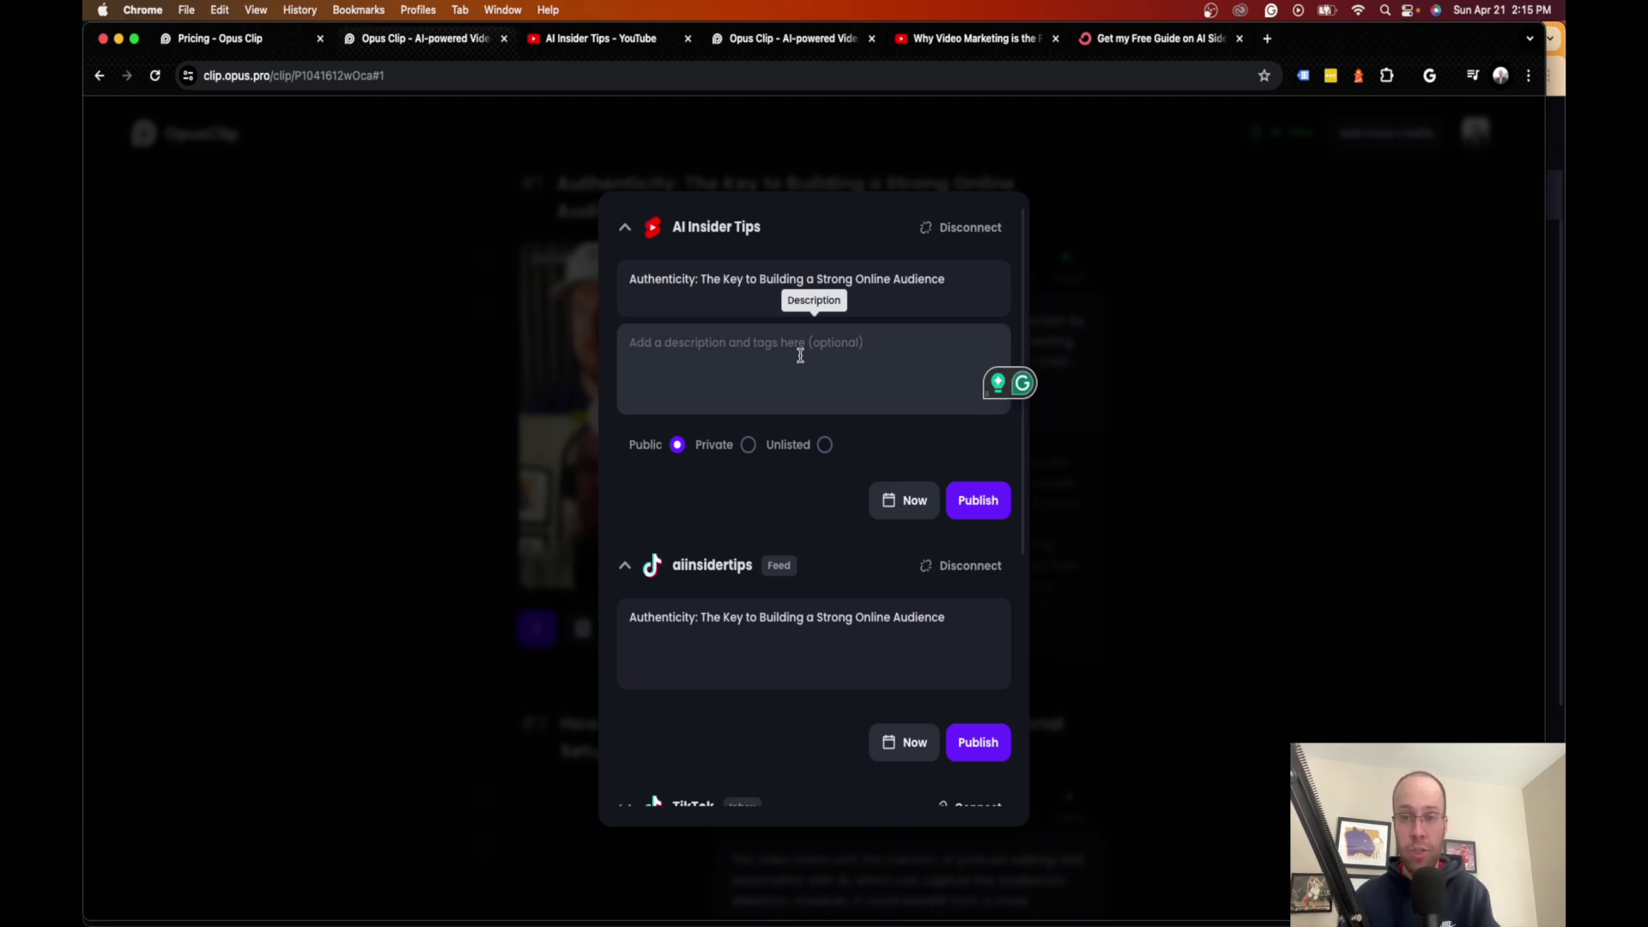
{"action": "left_click", "coordinate": [746, 278]}
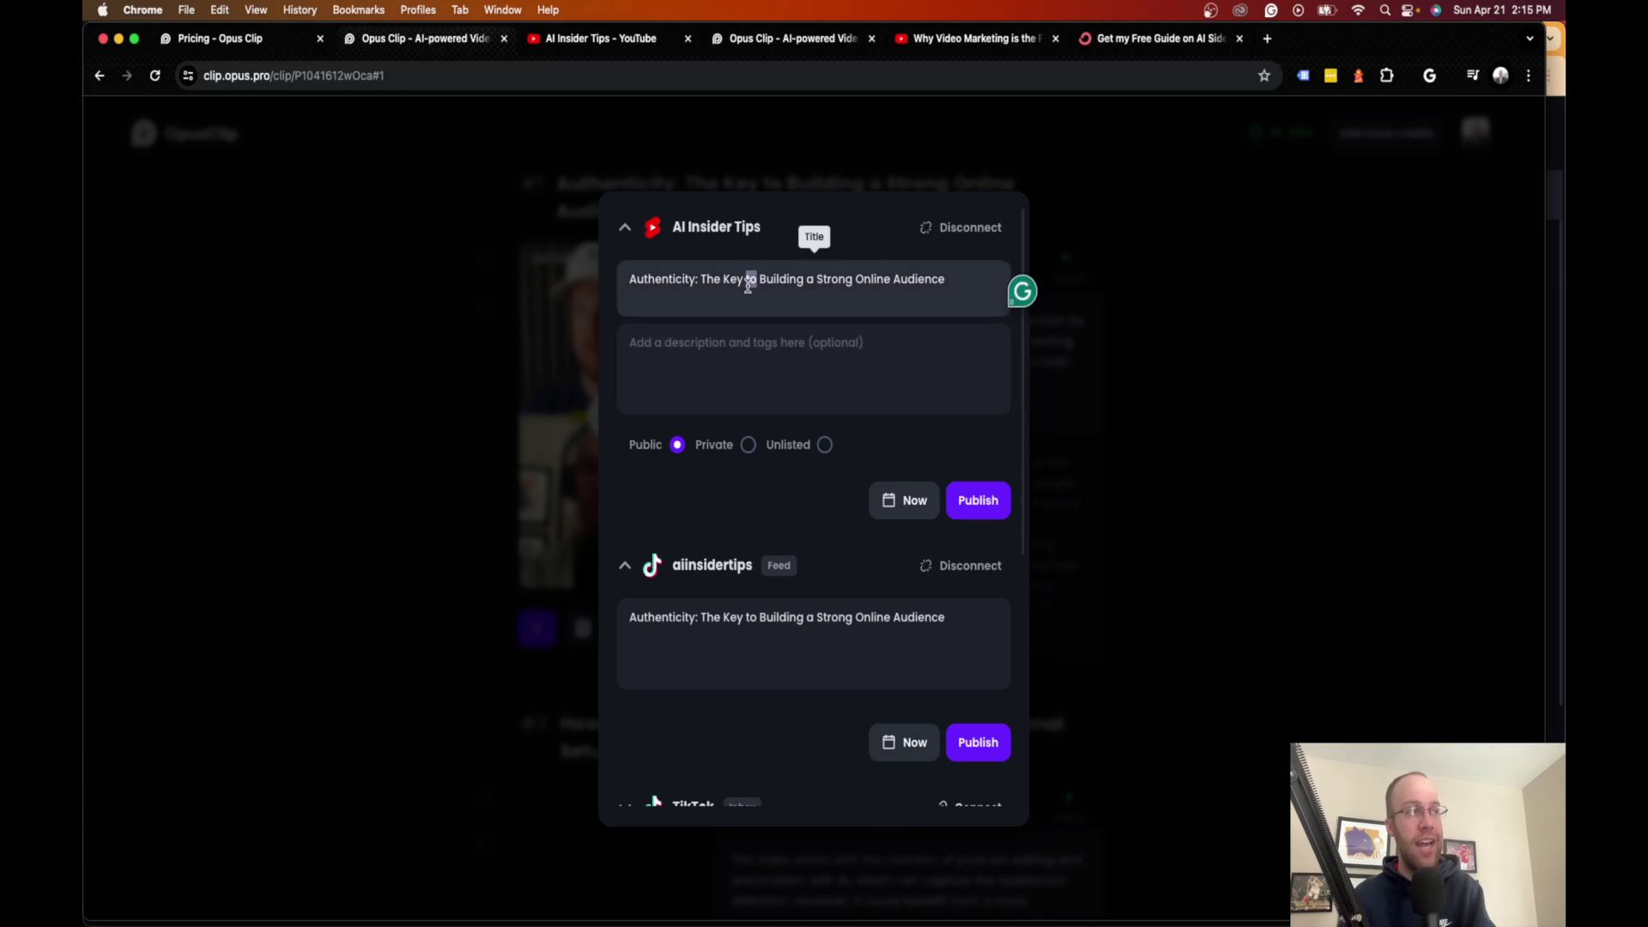
{"action": "key", "text": "super+a"}
{"action": "left_click", "coordinate": [746, 347]}
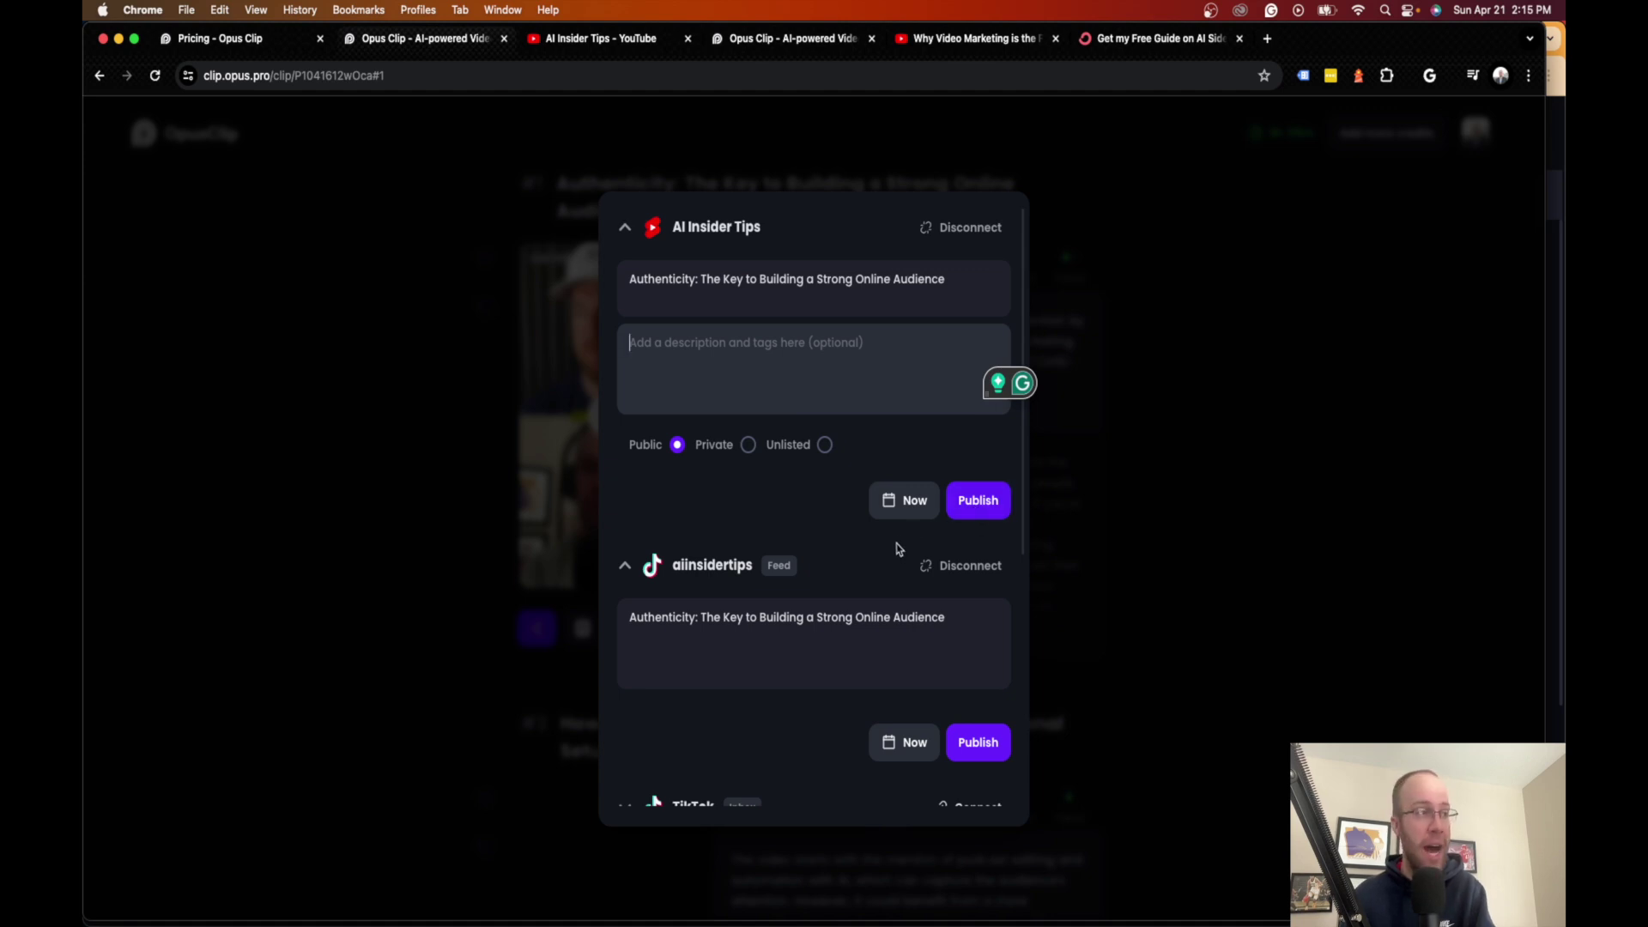
Step: Open the posting scheduler, close it without picking a time, and dismiss the auto-post dialog
{"action": "left_click", "coordinate": [905, 501]}
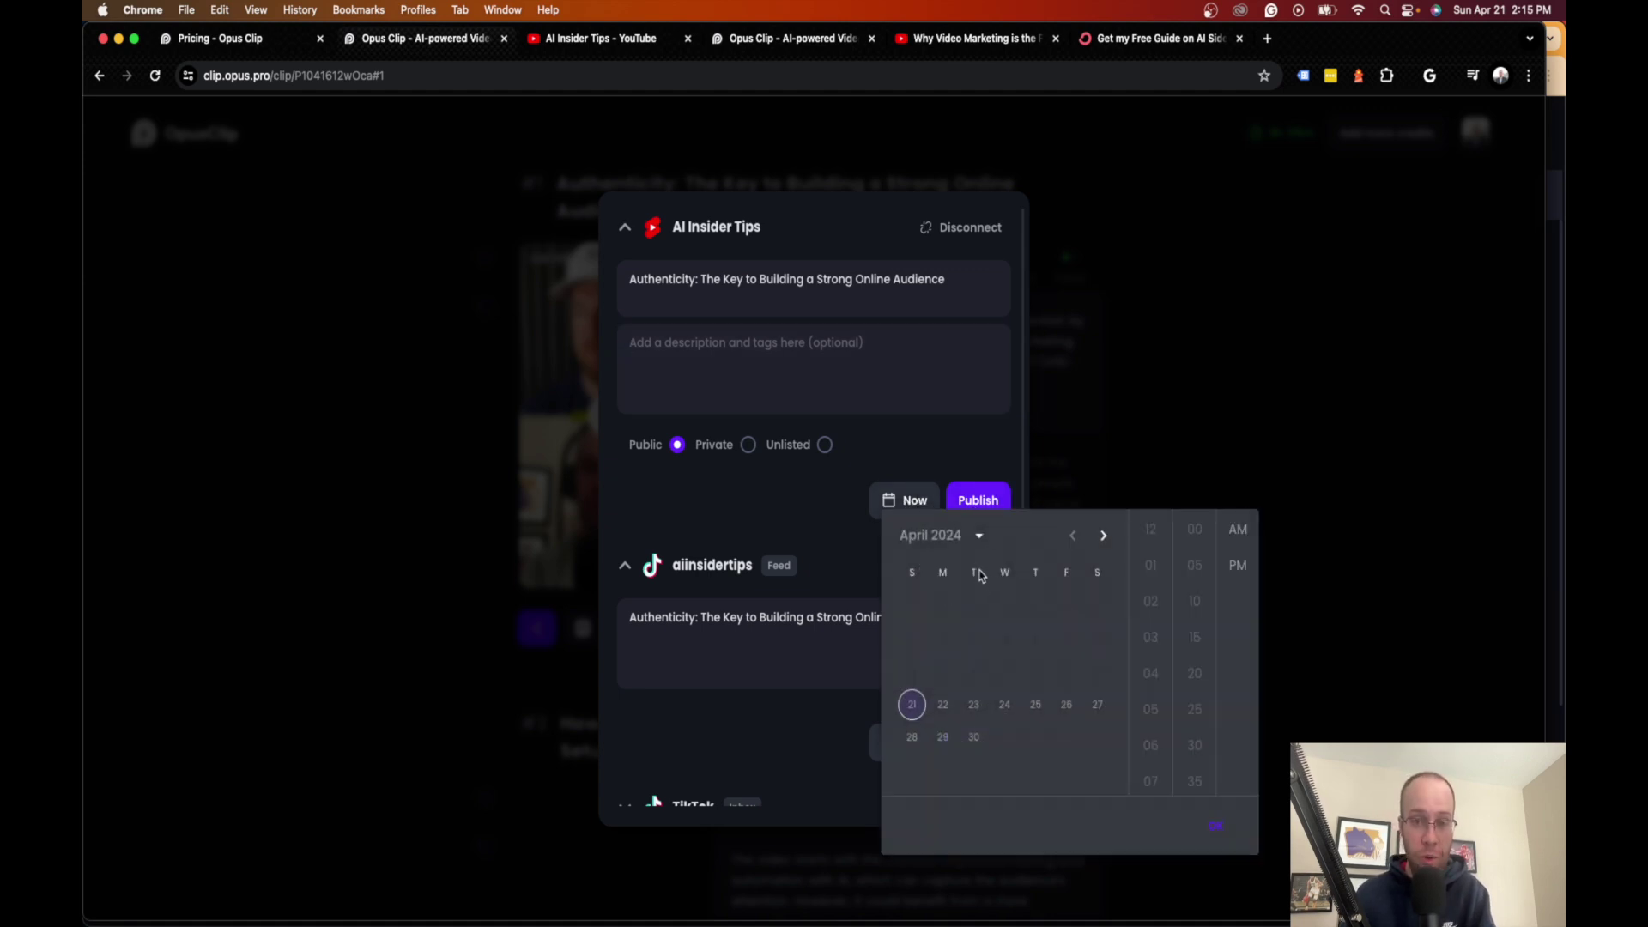
{"action": "left_click", "coordinate": [822, 503]}
{"action": "left_click", "coordinate": [1095, 456]}
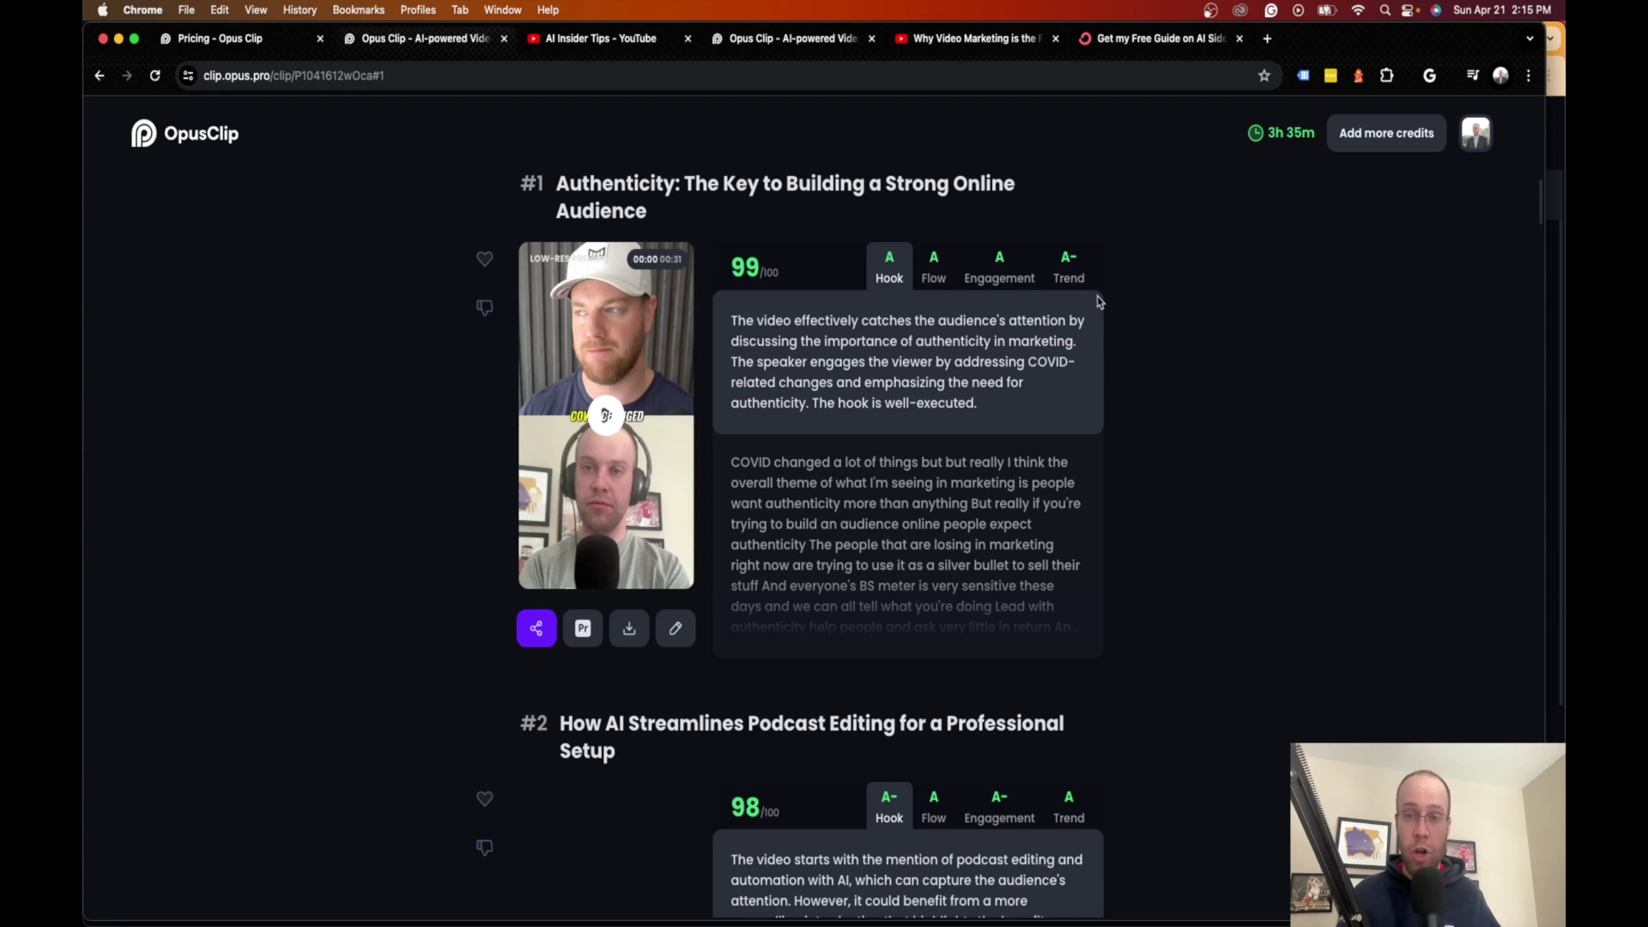
Step: Browse the Episode 30 clip results, then switch to the AI Insider Tips YouTube Videos page
{"action": "scroll", "coordinate": [1048, 426], "scroll_direction": "down", "scroll_amount": 2}
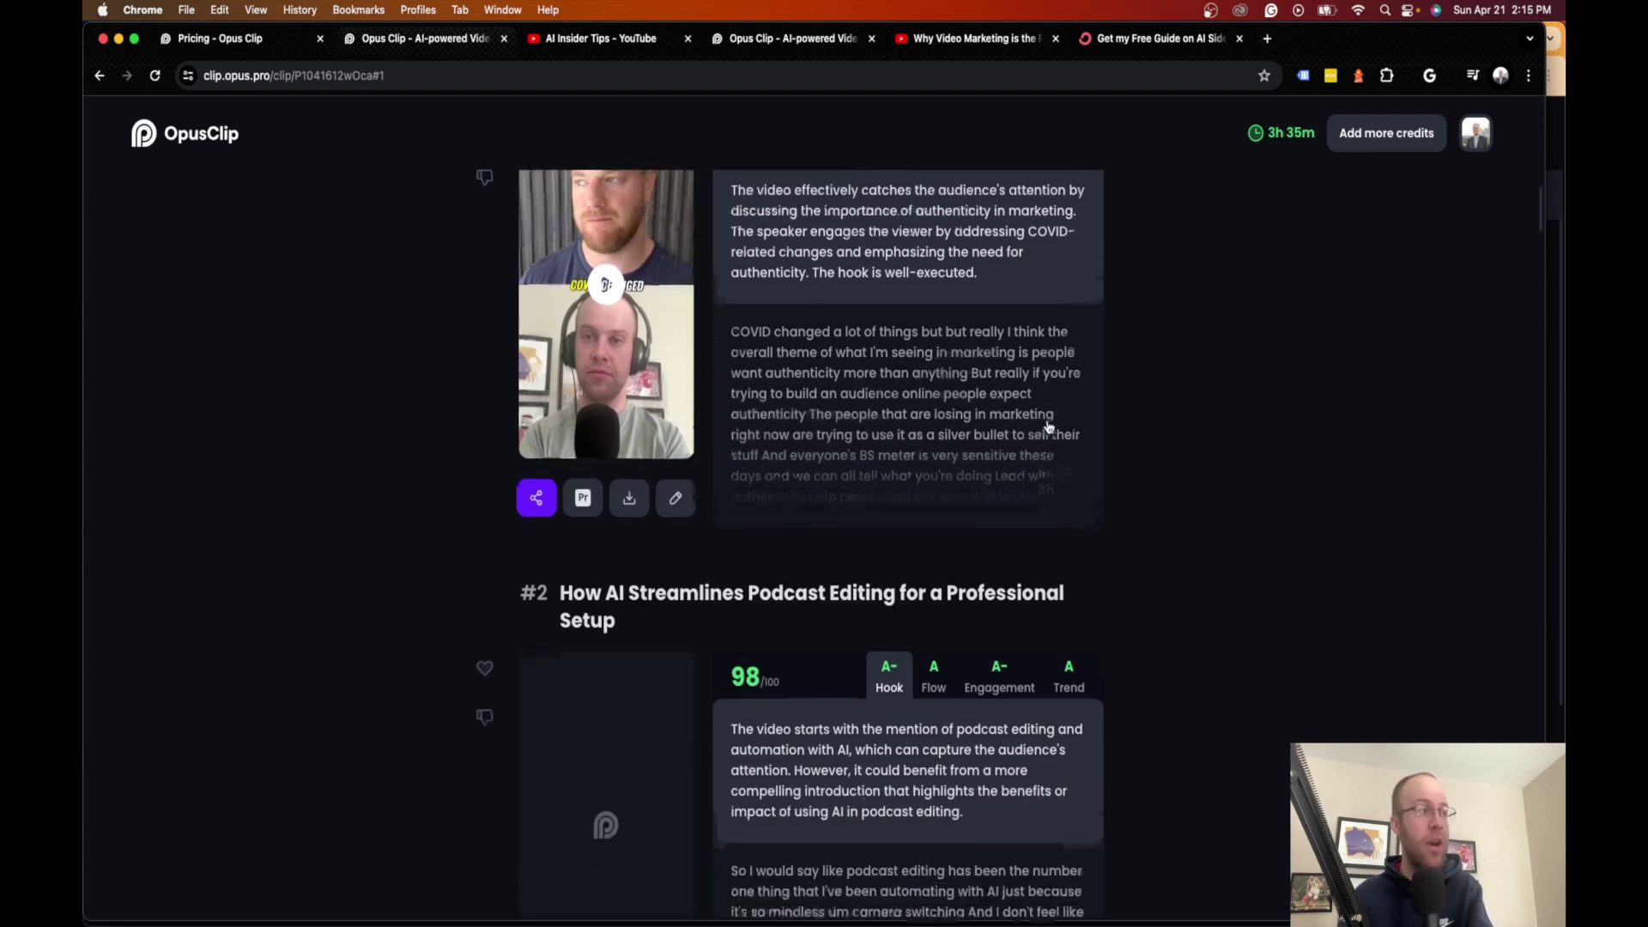
{"action": "scroll", "coordinate": [1049, 425], "scroll_direction": "up", "scroll_amount": 5}
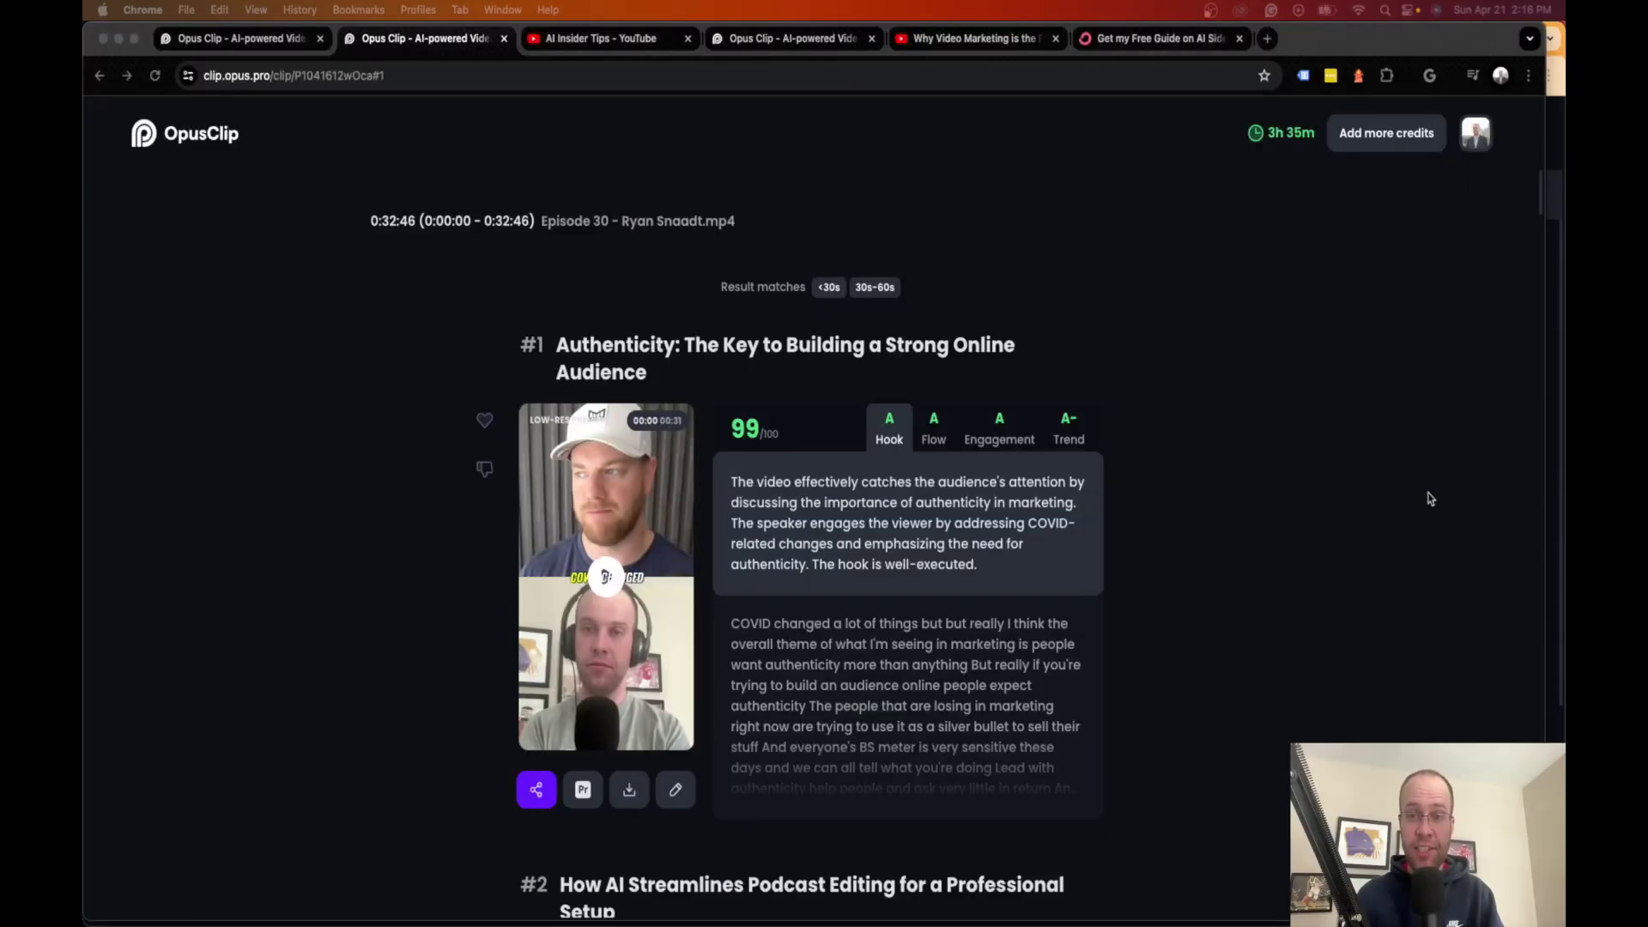
{"action": "left_click", "coordinate": [1098, 528]}
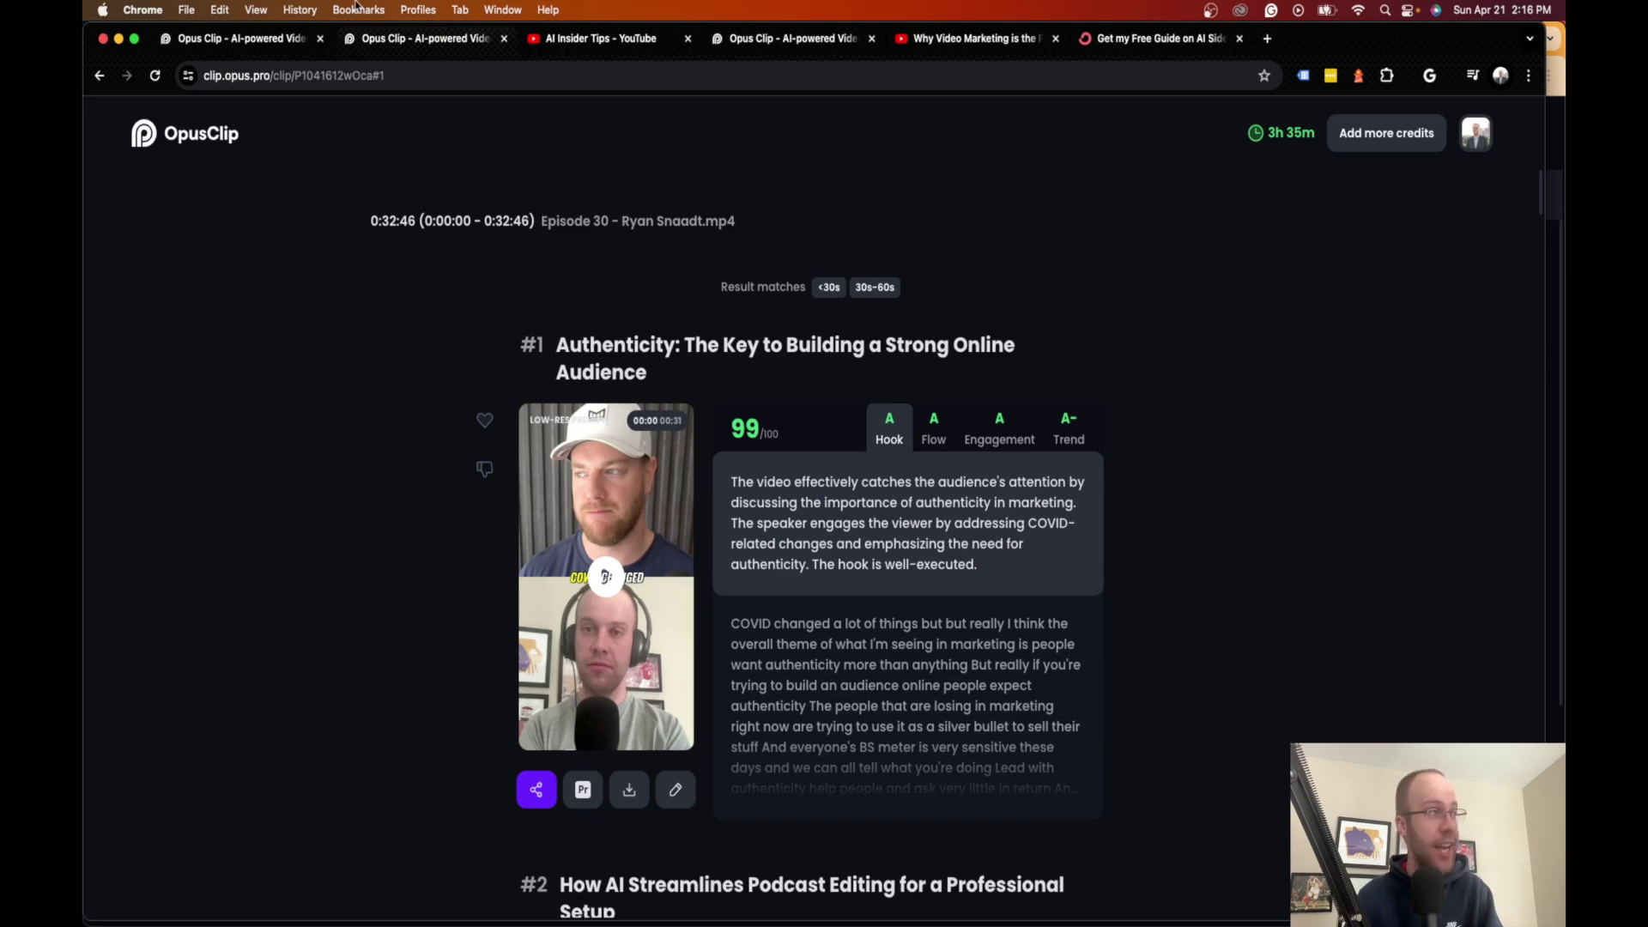
{"action": "left_click", "coordinate": [537, 41]}
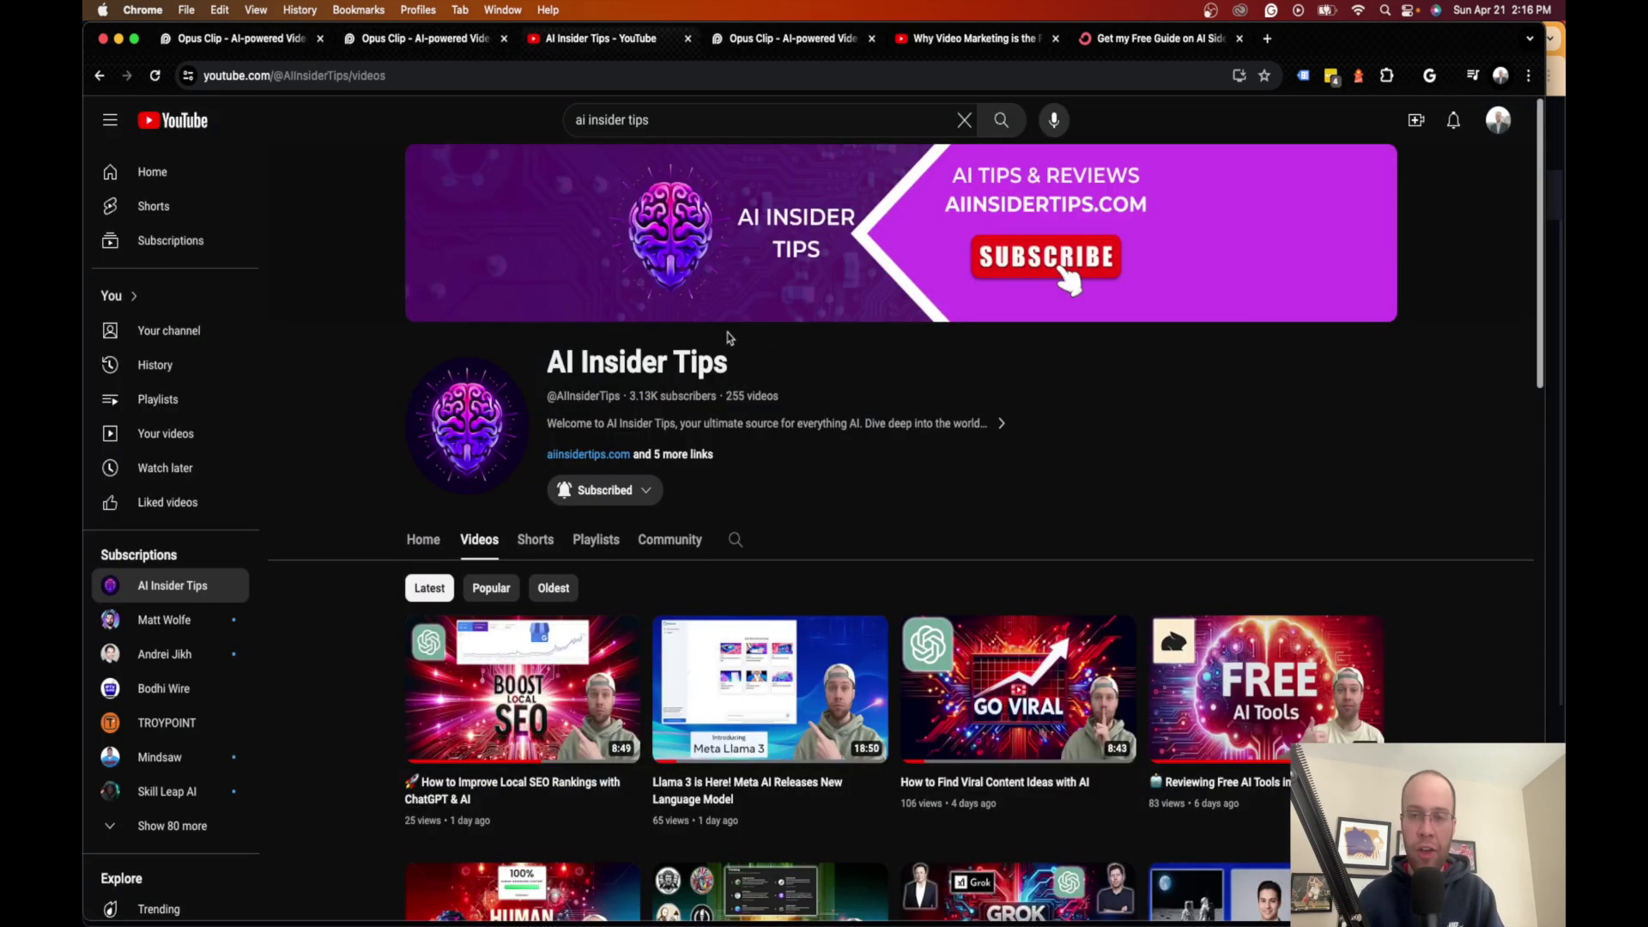
{"action": "scroll", "coordinate": [1021, 384], "scroll_direction": "down", "scroll_amount": 1}
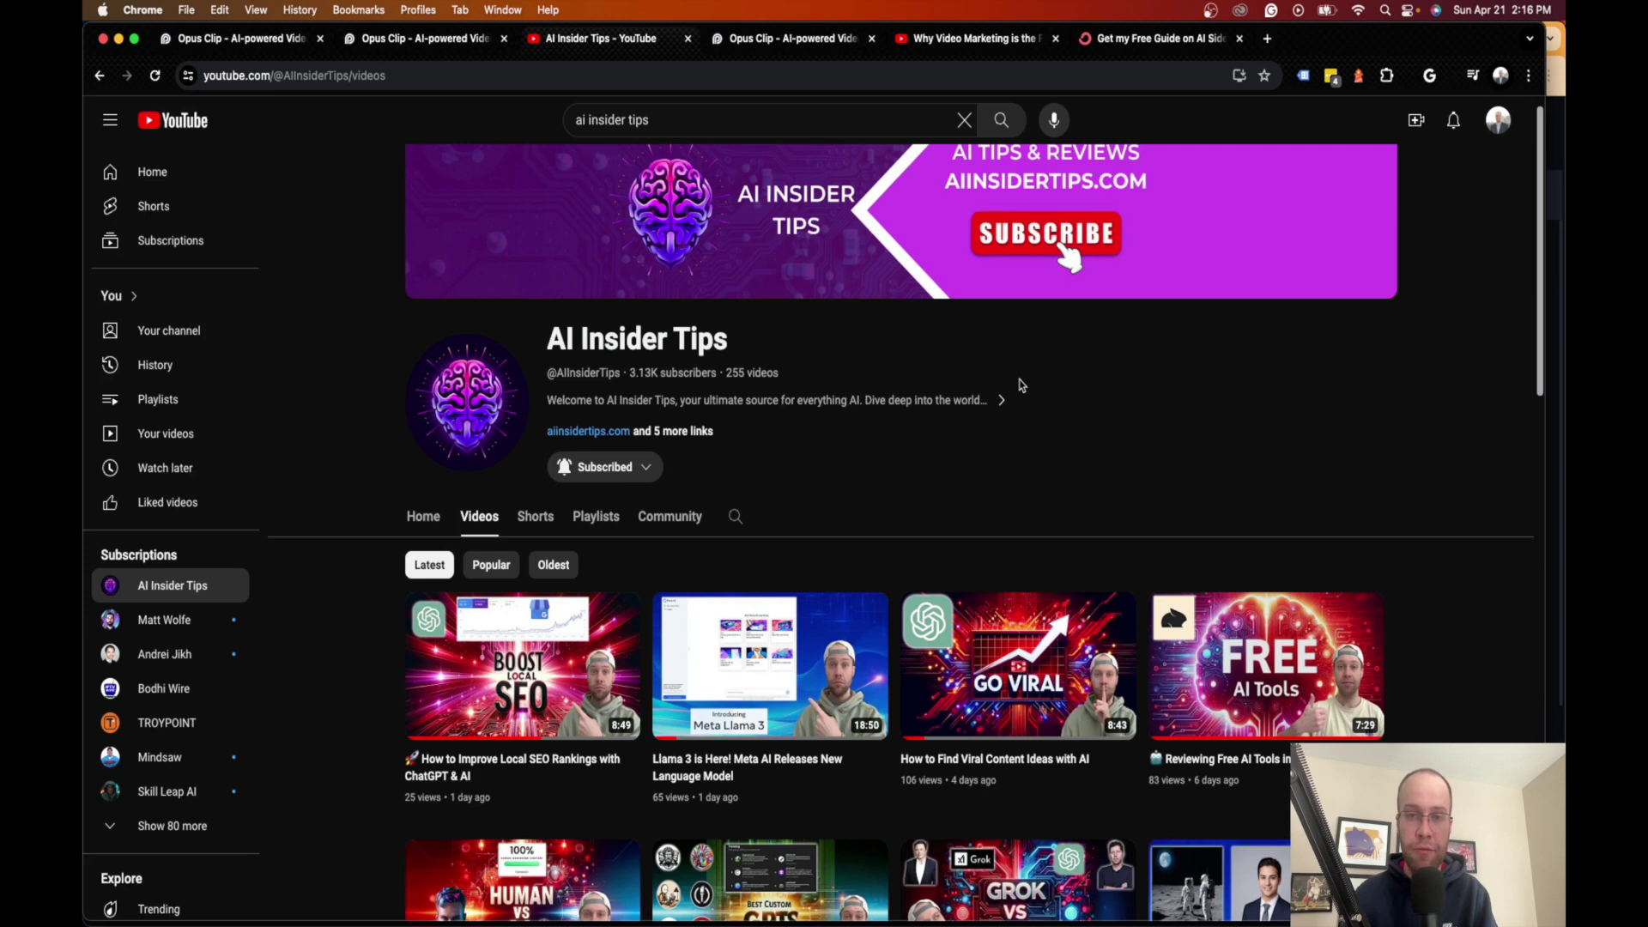
{"action": "scroll", "coordinate": [734, 515], "scroll_direction": "down", "scroll_amount": 1}
{"action": "scroll", "coordinate": [1101, 432], "scroll_direction": "up", "scroll_amount": 2}
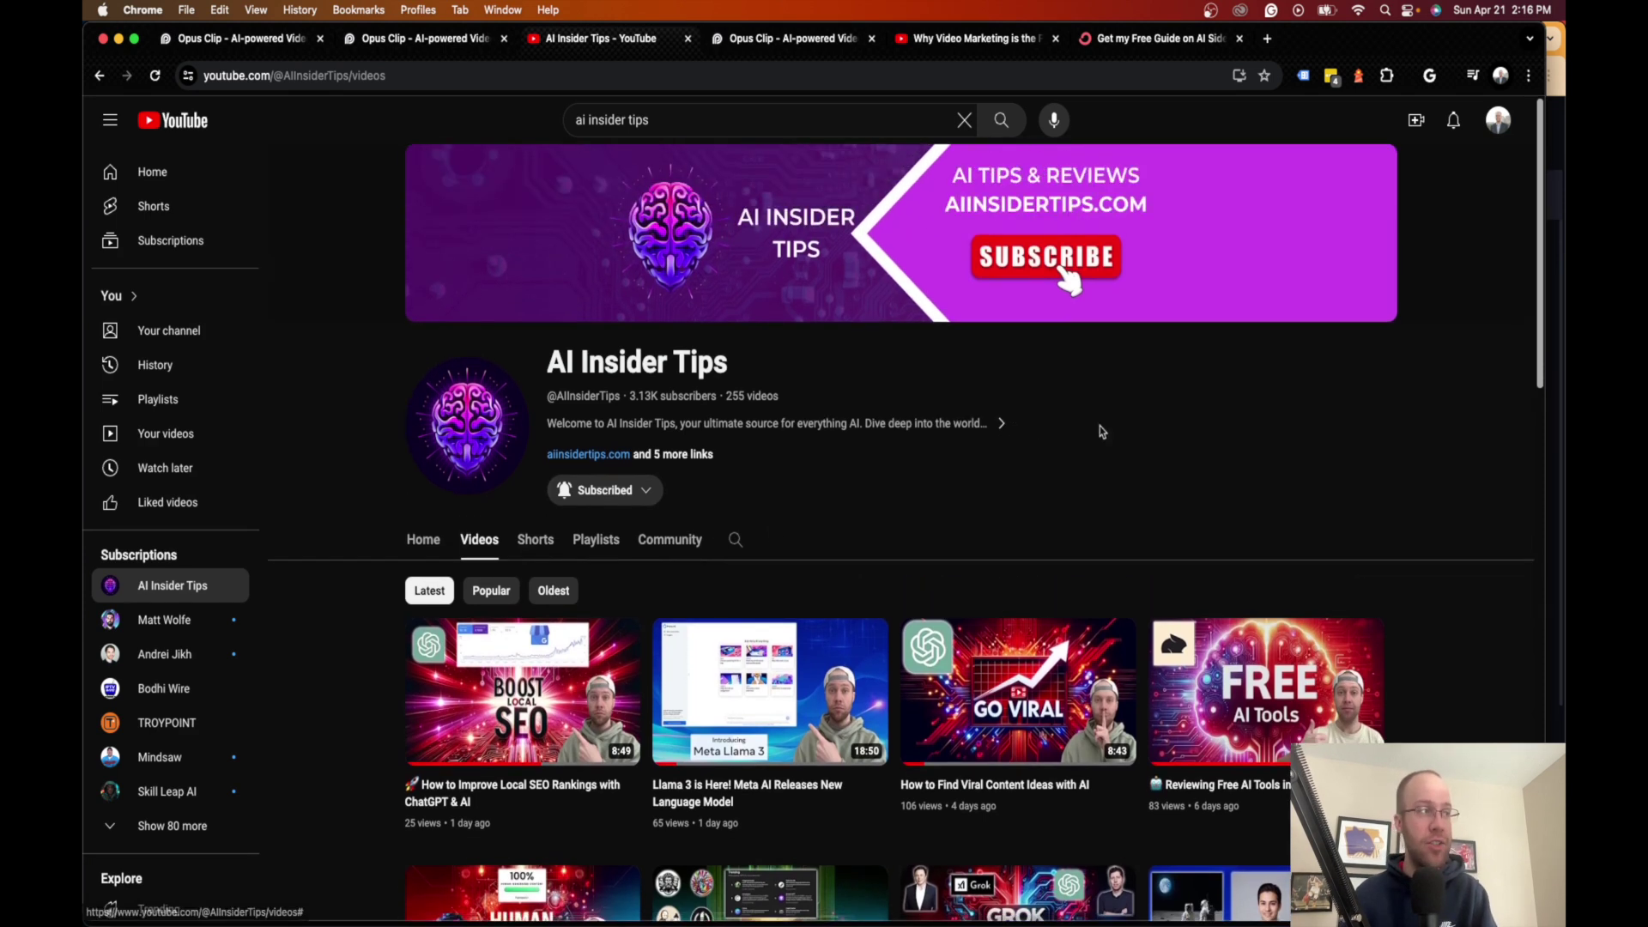